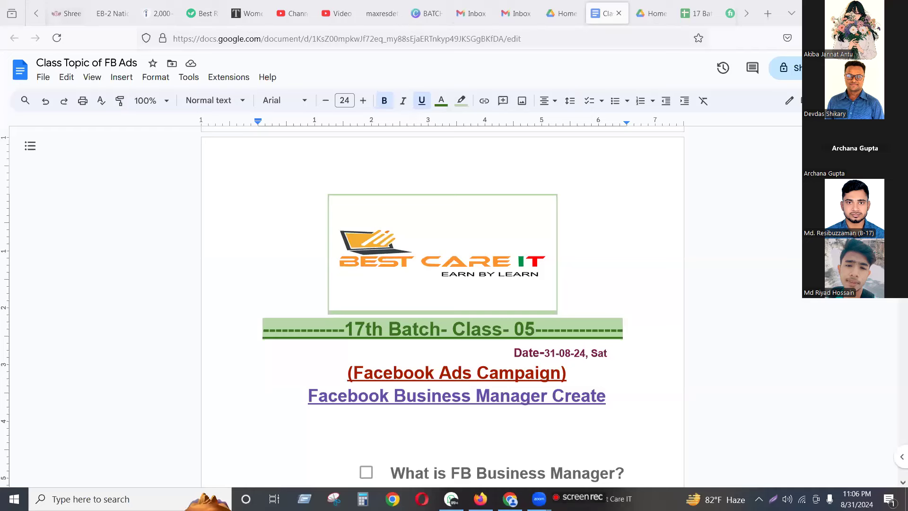
# Highlight the Facebook Ads Campaign heading and the Facebook Business Manager Create line while explaining.
pyautogui.scroll(-2, 539, 311)
pyautogui.scroll(2, 539, 310)
pyautogui.click(620, 289)
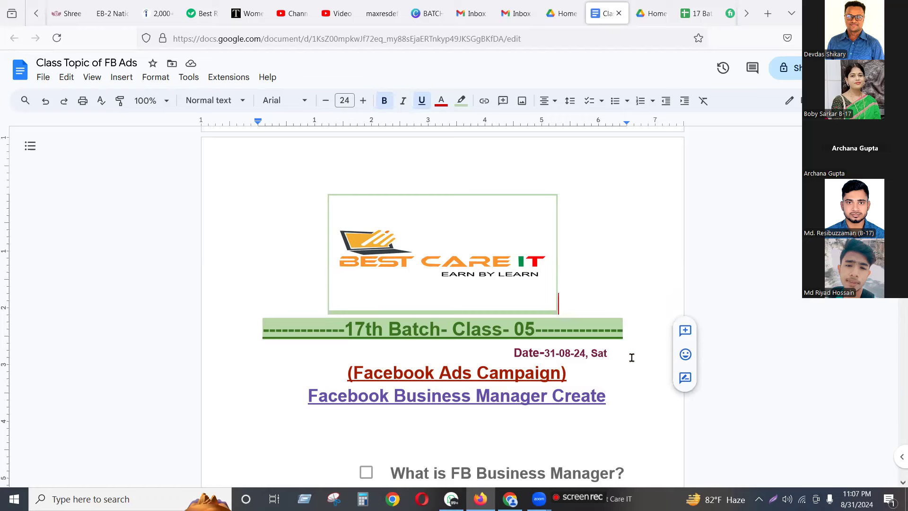
pyautogui.scroll(-2, 632, 358)
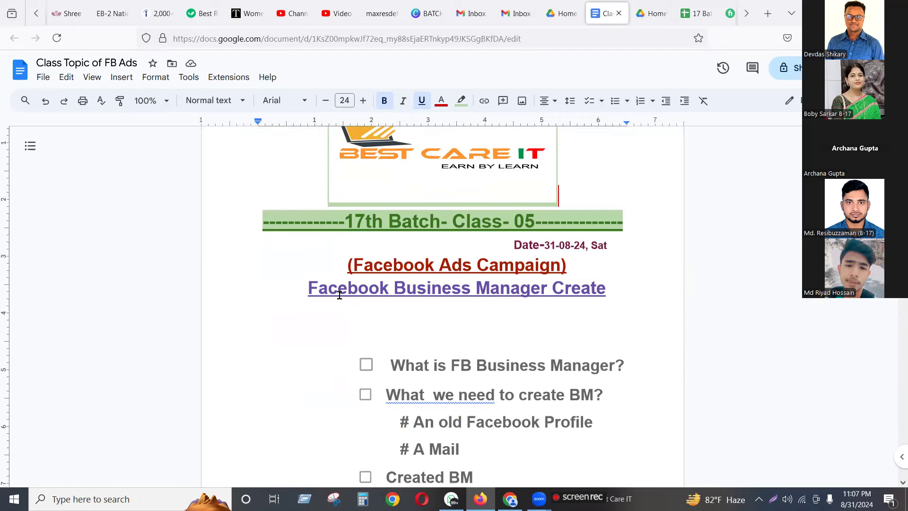
pyautogui.moveTo(566, 266); pyautogui.dragTo(348, 269)
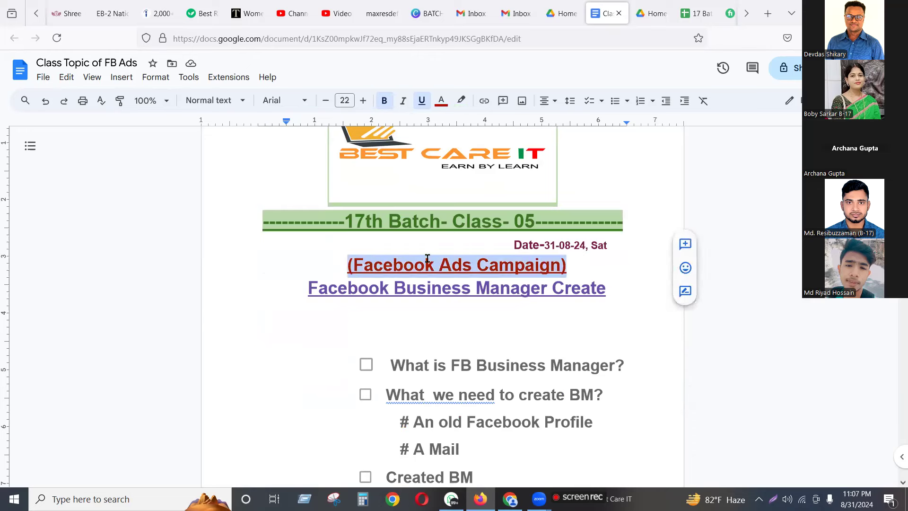
pyautogui.click(611, 287)
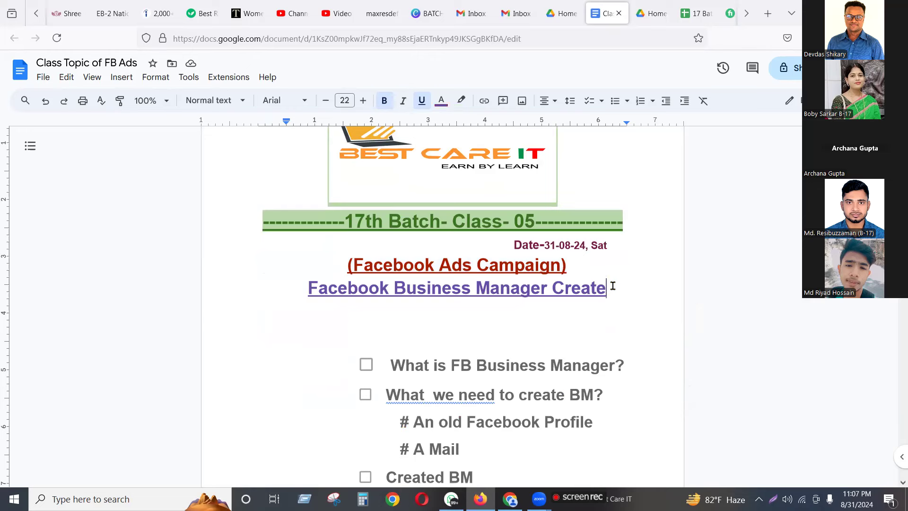
pyautogui.hotkey('shift', 'Left')
pyautogui.hotkey('shift', 'Left')
pyautogui.moveTo(452, 294); pyautogui.dragTo(308, 294)
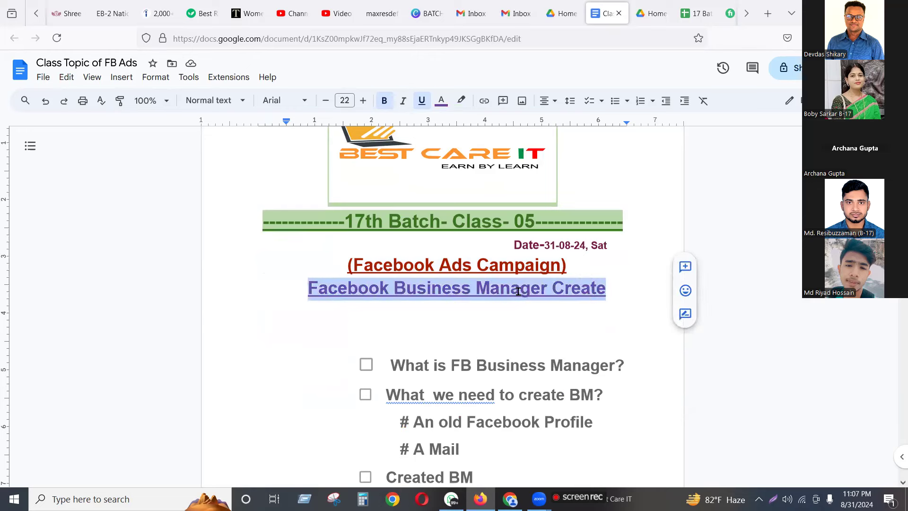
pyautogui.click(617, 297)
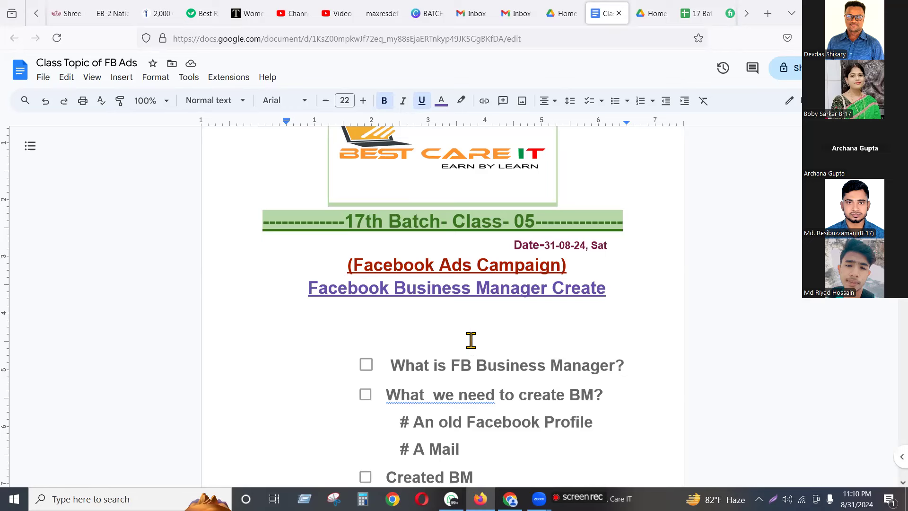
# Tick off 'What is FB Business Manager?' and 'What we need to create BM?', highlighting 'An old Facebook Profile'.
pyautogui.click(365, 364)
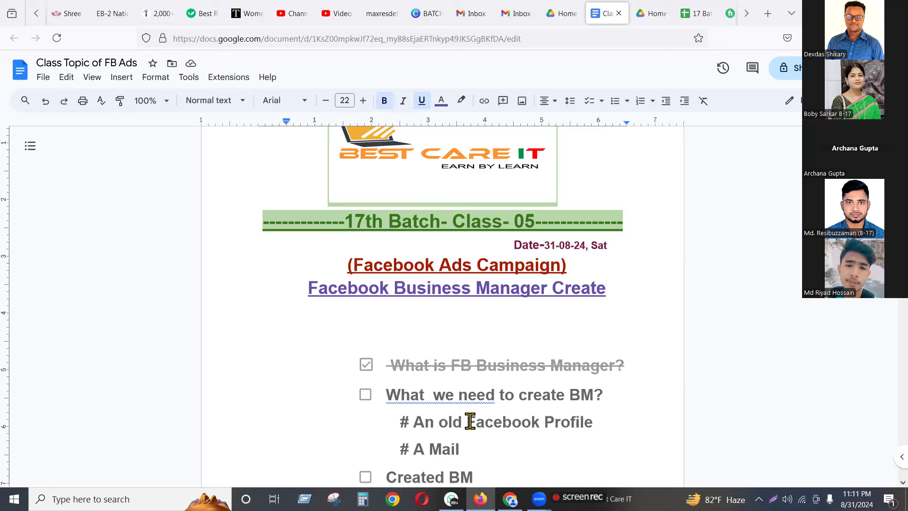
pyautogui.click(599, 423)
pyautogui.moveTo(551, 423); pyautogui.dragTo(410, 424)
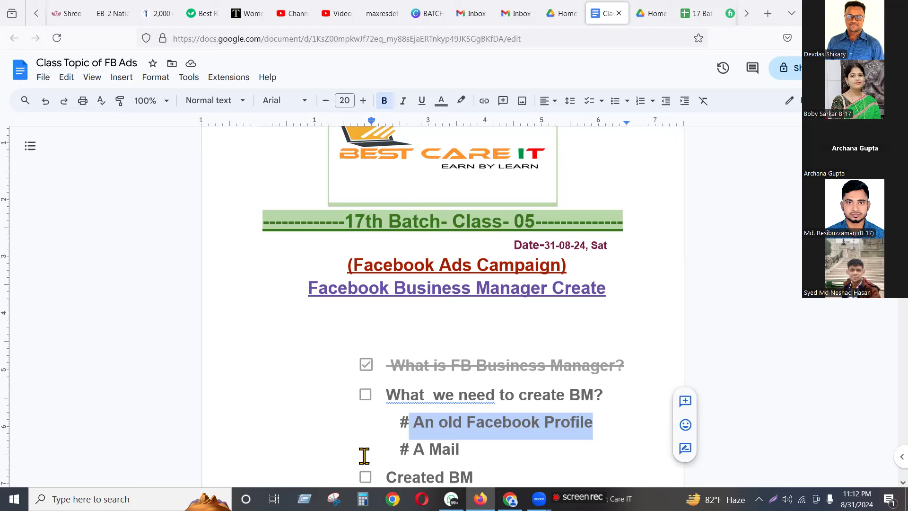
pyautogui.click(460, 450)
pyautogui.click(366, 394)
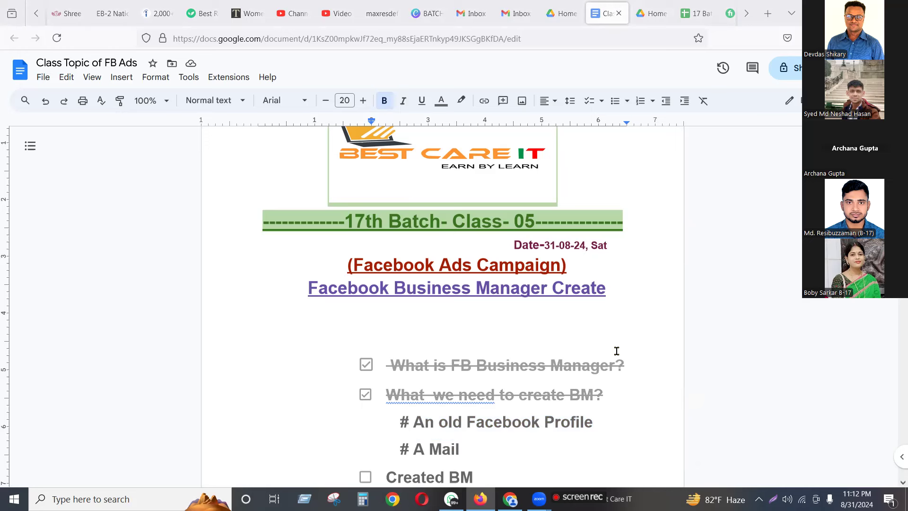
# Scroll down the lesson document and tick the 'Created BM' checklist item.
pyautogui.click(633, 422)
pyautogui.scroll(-3, 553, 420)
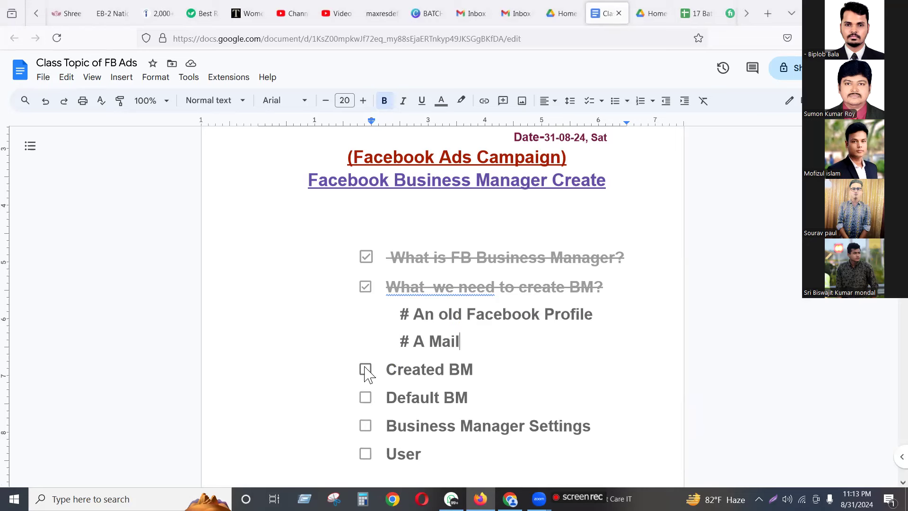
pyautogui.click(365, 378)
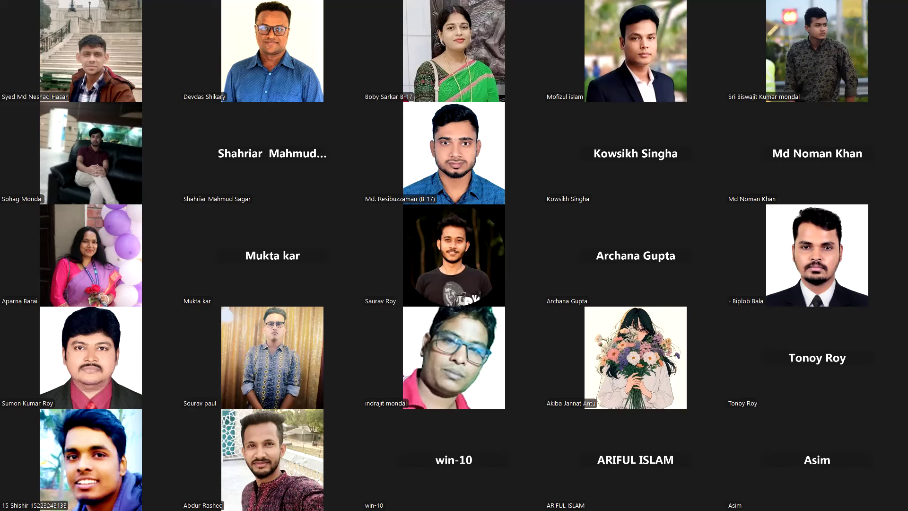
# Page down to the next page of meeting participants in the Zoom gallery.
pyautogui.press('pagedown')
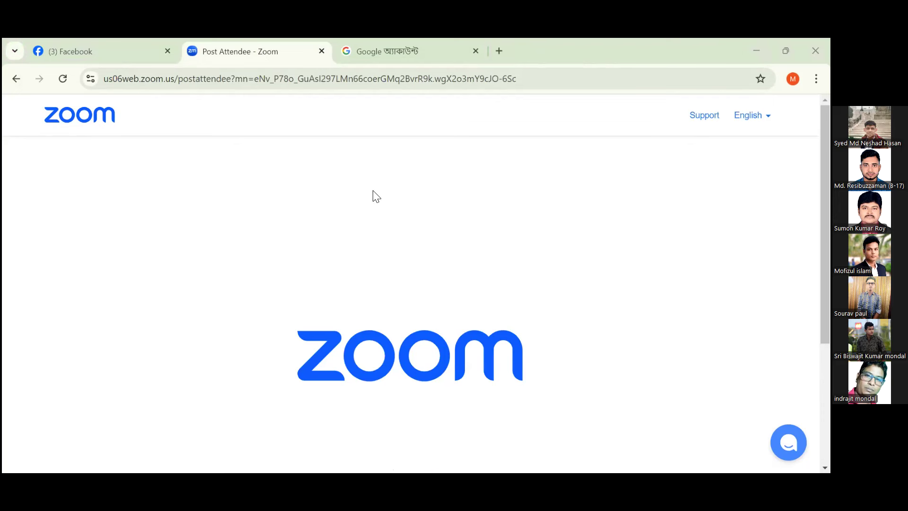
# Check the Facebook feed, then return to the Google account tab in a maximized Chrome window.
pyautogui.click(124, 51)
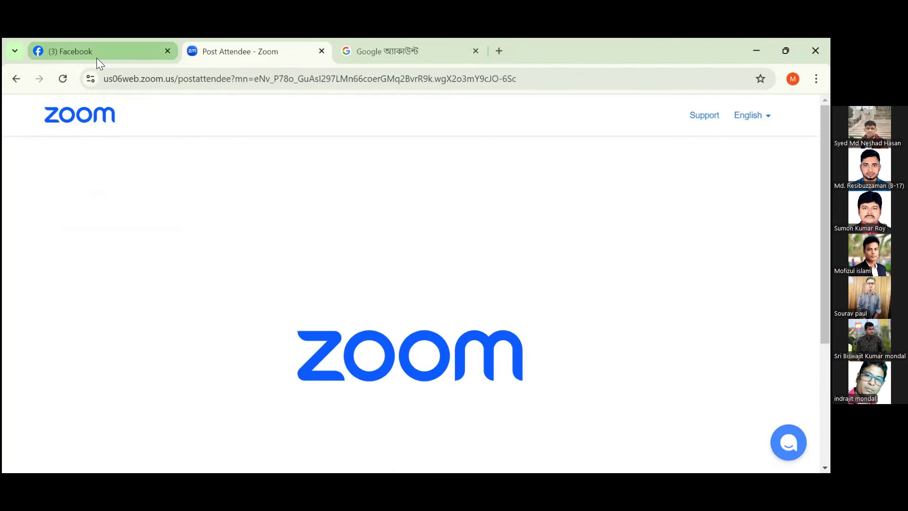
pyautogui.click(413, 53)
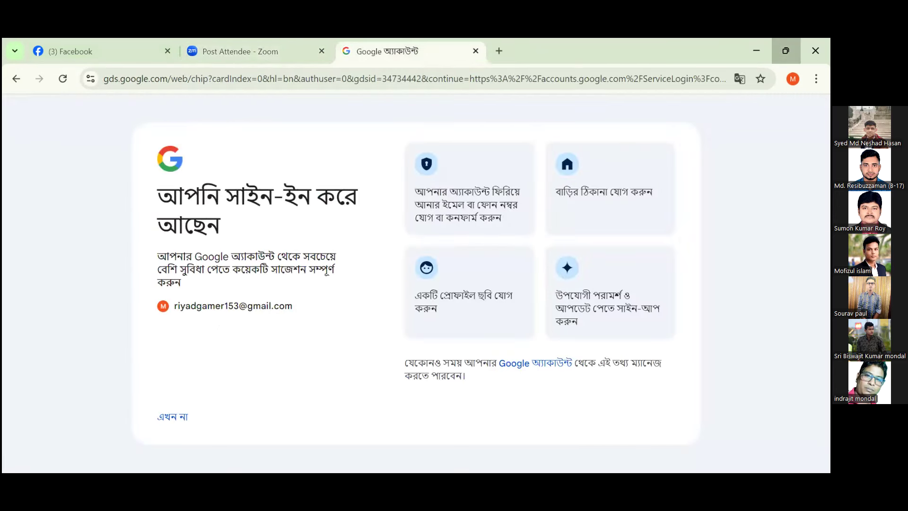
pyautogui.click(785, 50)
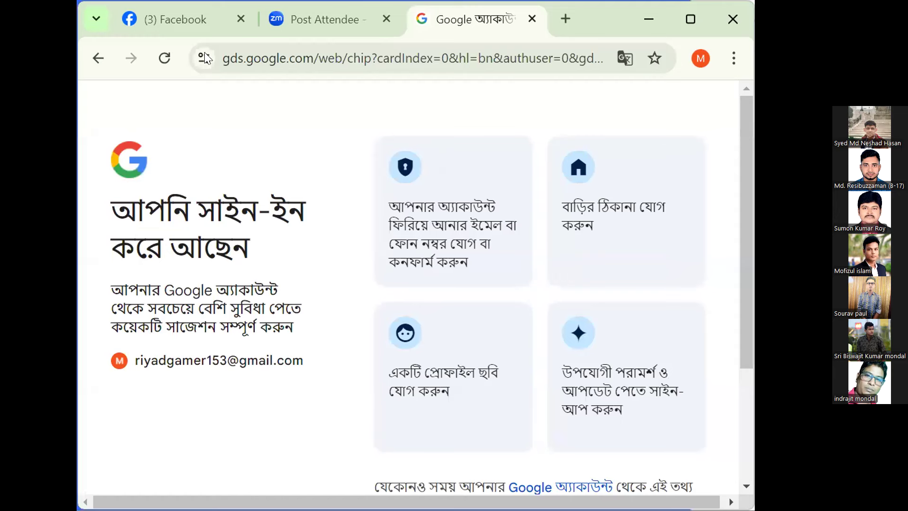
pyautogui.click(179, 21)
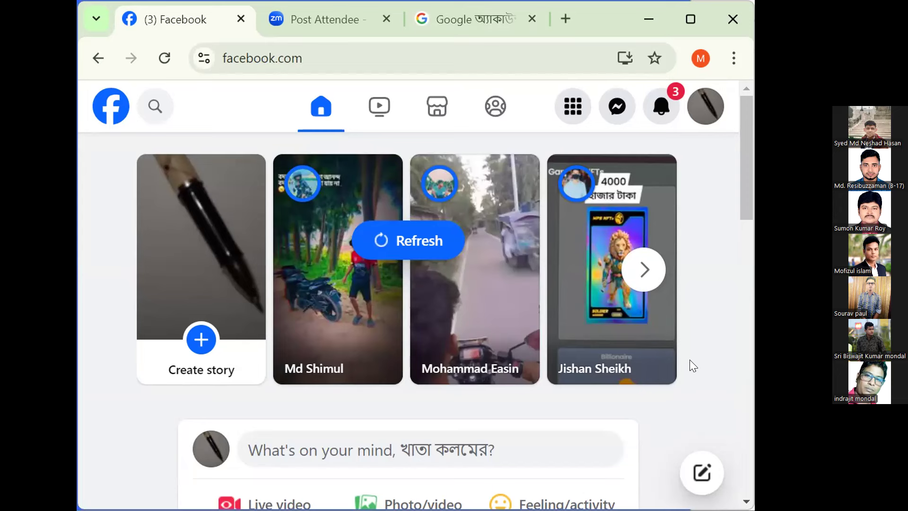
pyautogui.click(689, 19)
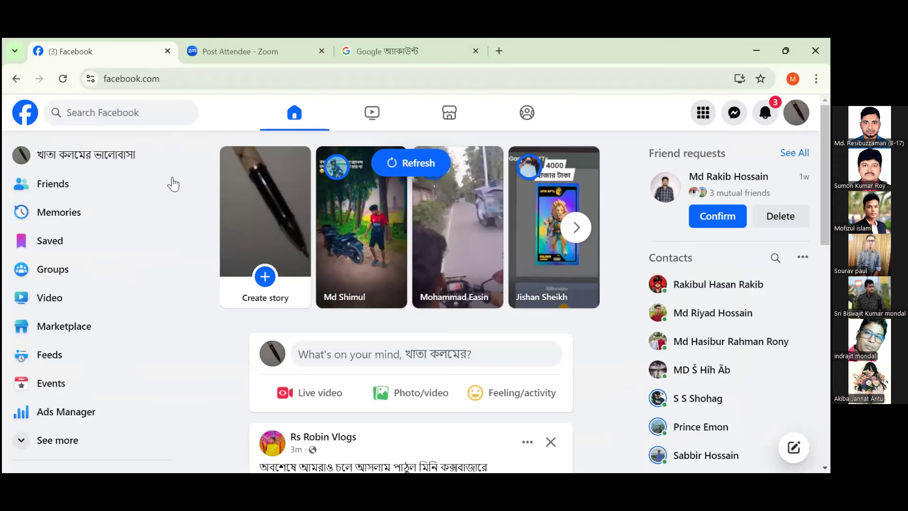
pyautogui.click(414, 51)
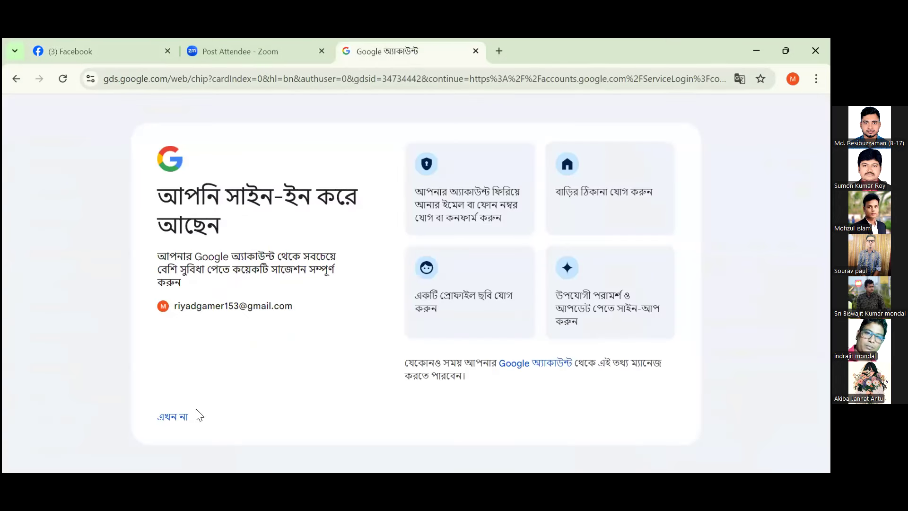
# Choose 'এখন না' (Not now) to reach the Gmail inbox, then open a new blank tab.
pyautogui.click(173, 418)
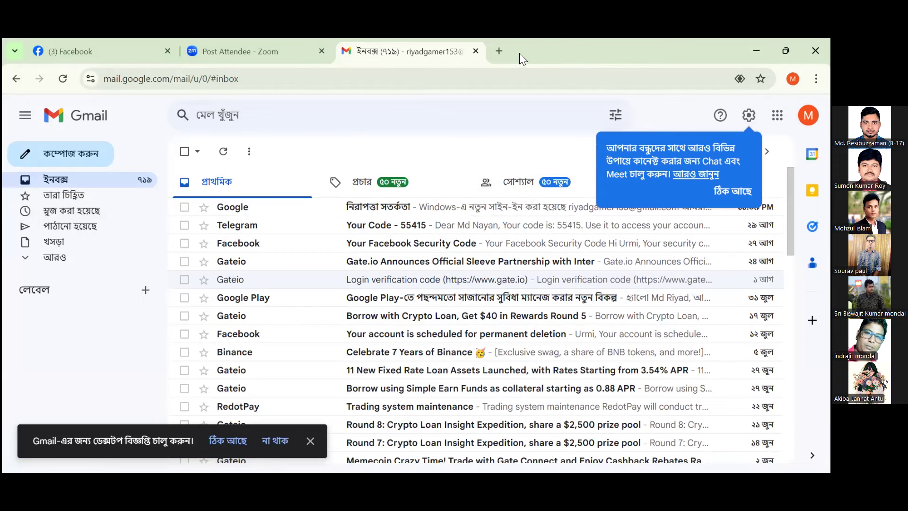
pyautogui.click(498, 52)
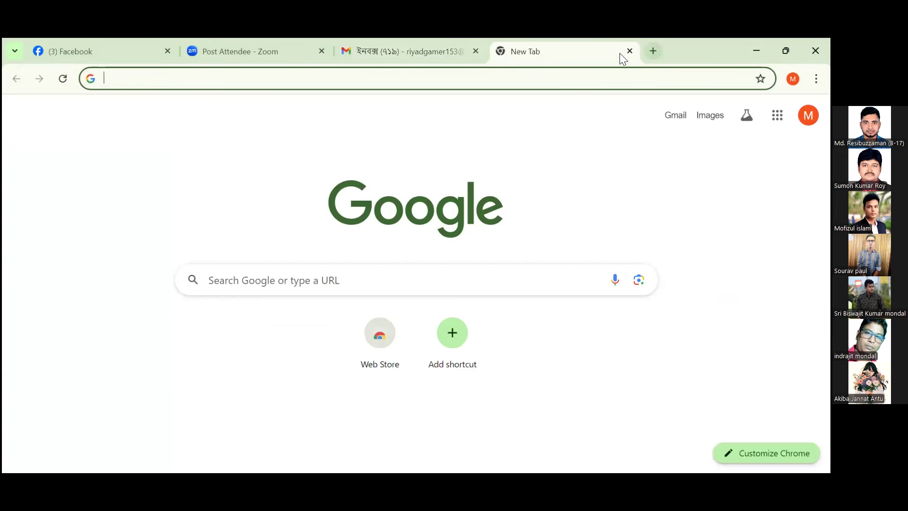
# Go to business.facebook.com in the new tab.
pyautogui.click(138, 80)
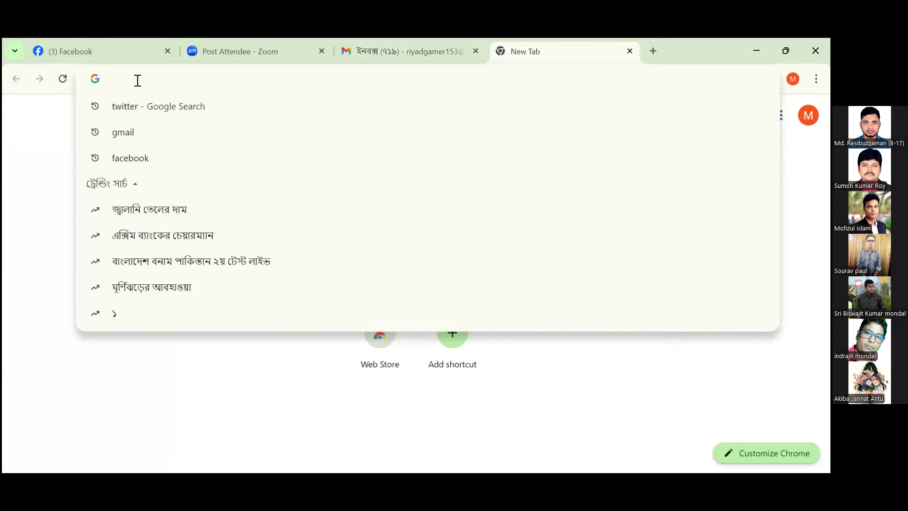
pyautogui.write('business')
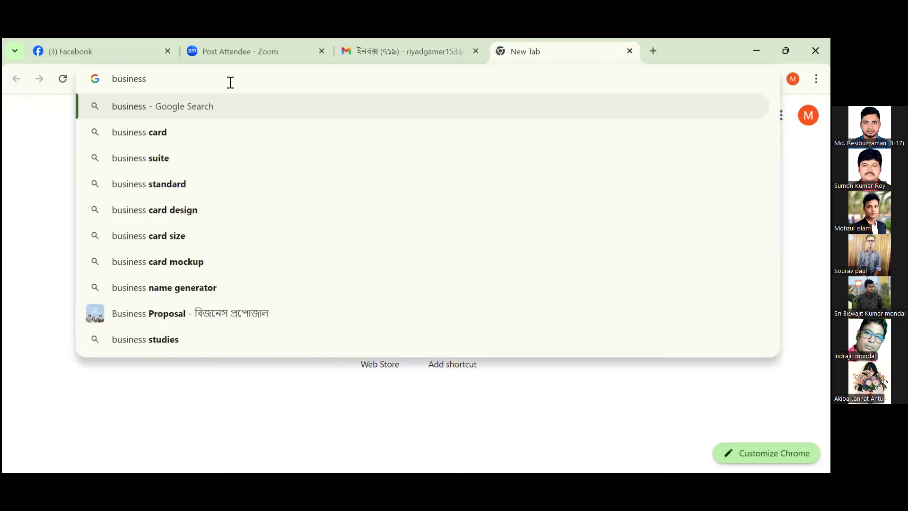
pyautogui.write('.')
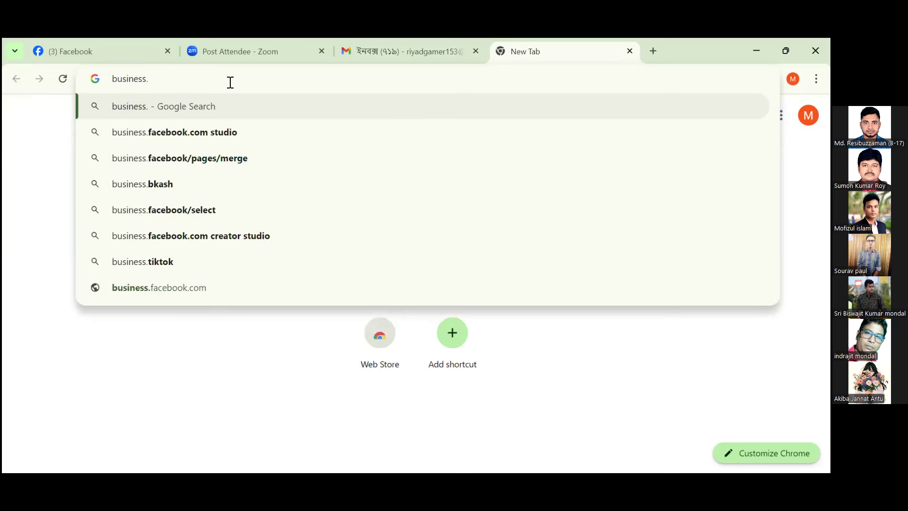
pyautogui.write('f')
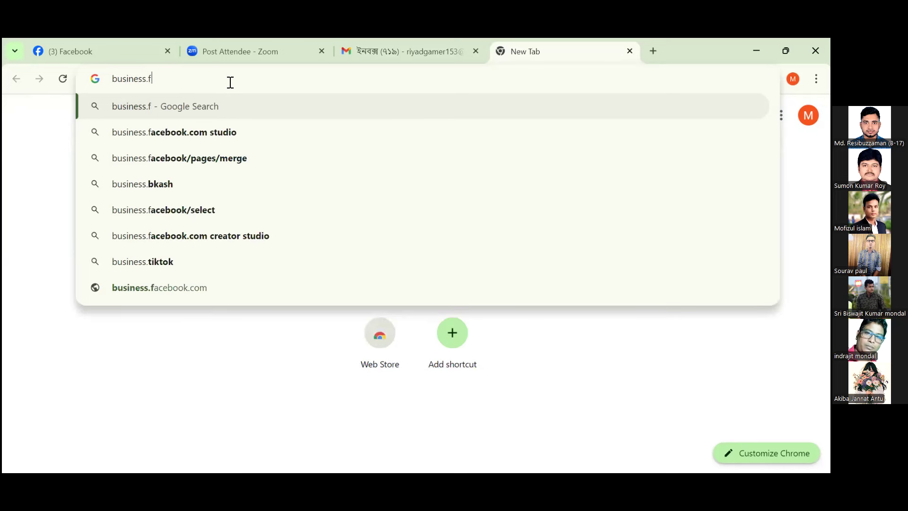
pyautogui.write('acebook')
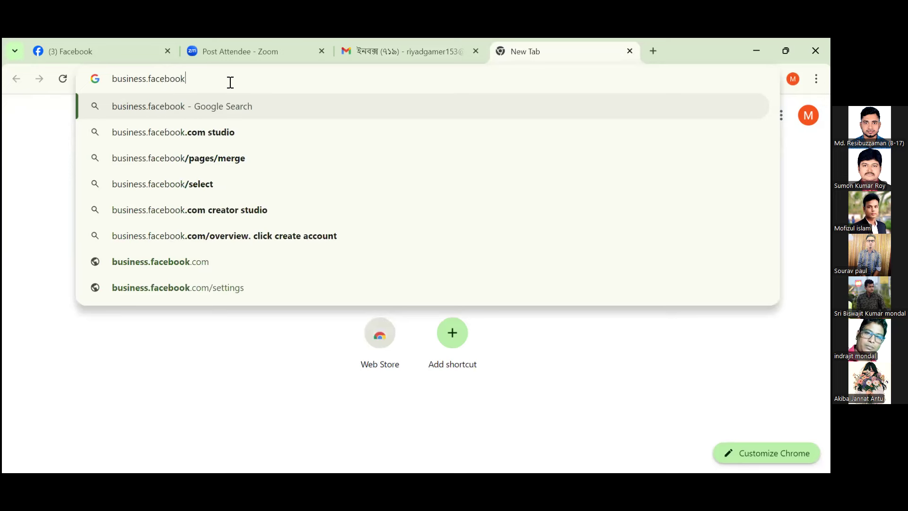
pyautogui.write('.com')
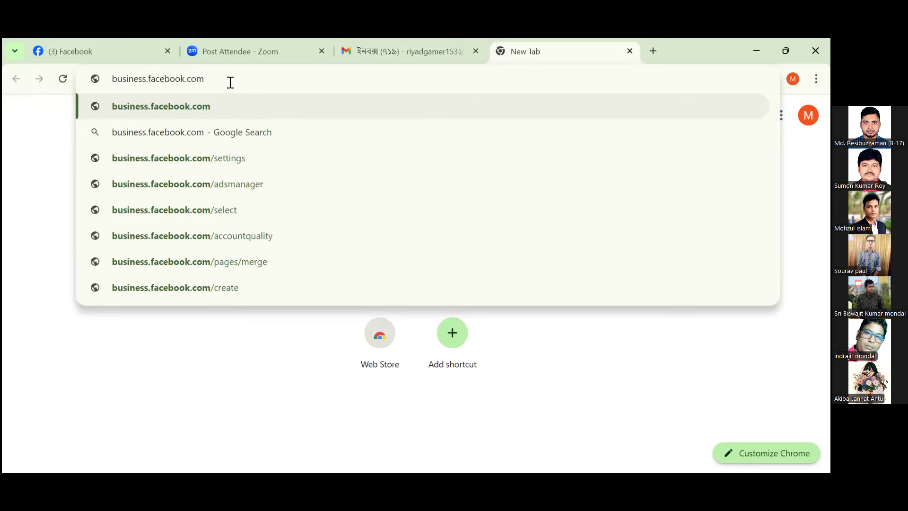
pyautogui.press('Return')
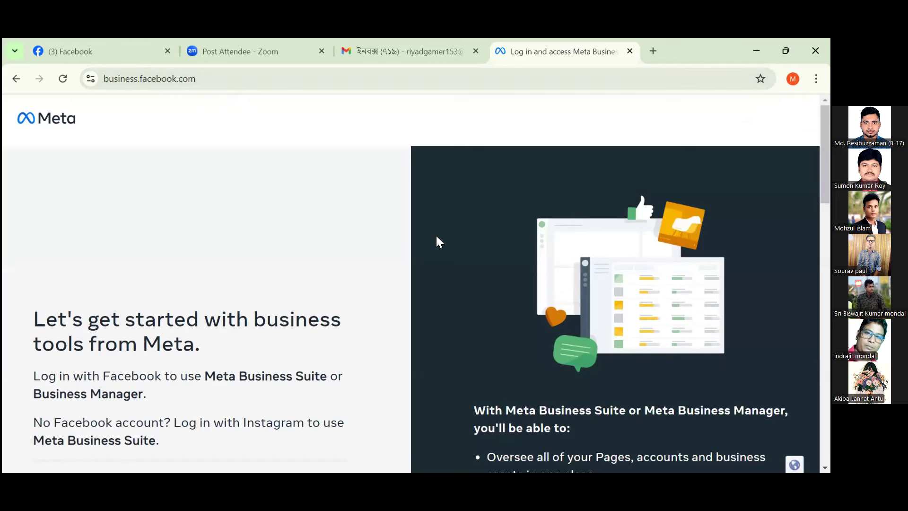
# Zoom the business welcome page to 90%, highlight 'Meta' and 'business', then start account creation.
pyautogui.hotkey('ctrl', '-')
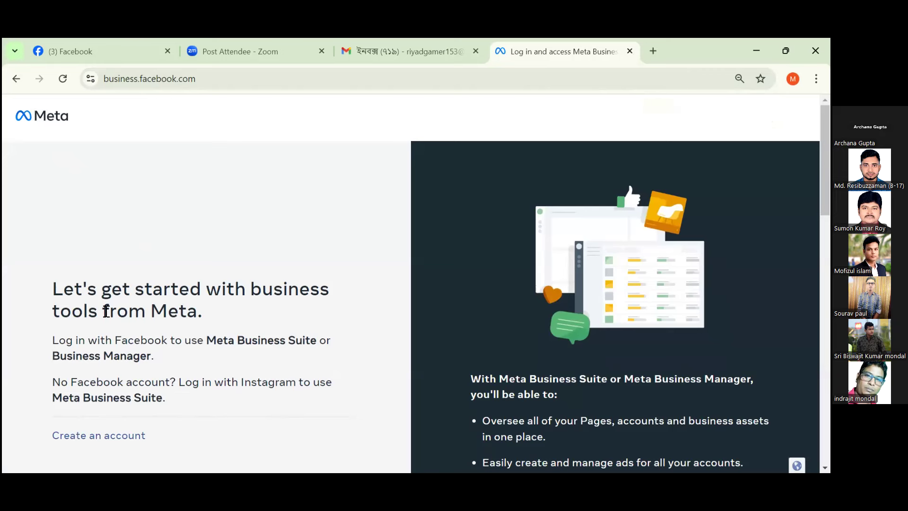
pyautogui.moveTo(197, 311); pyautogui.dragTo(147, 311)
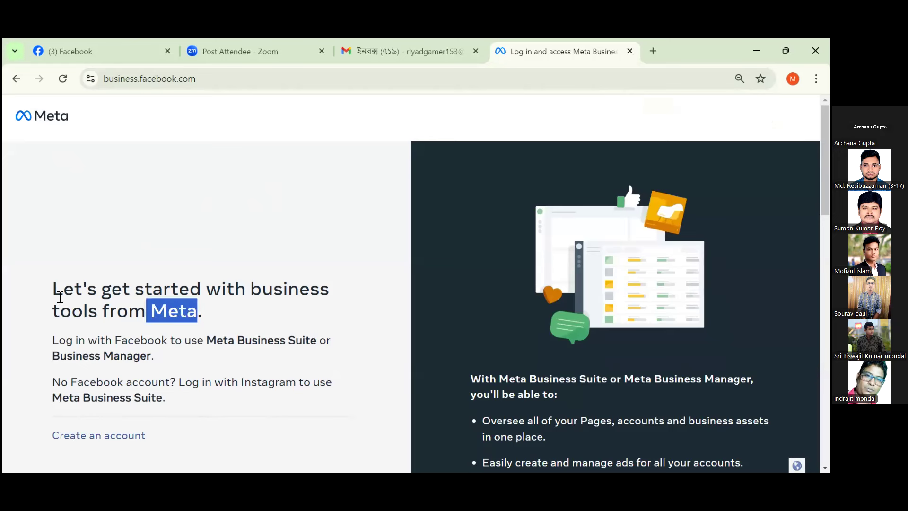
pyautogui.click(192, 176)
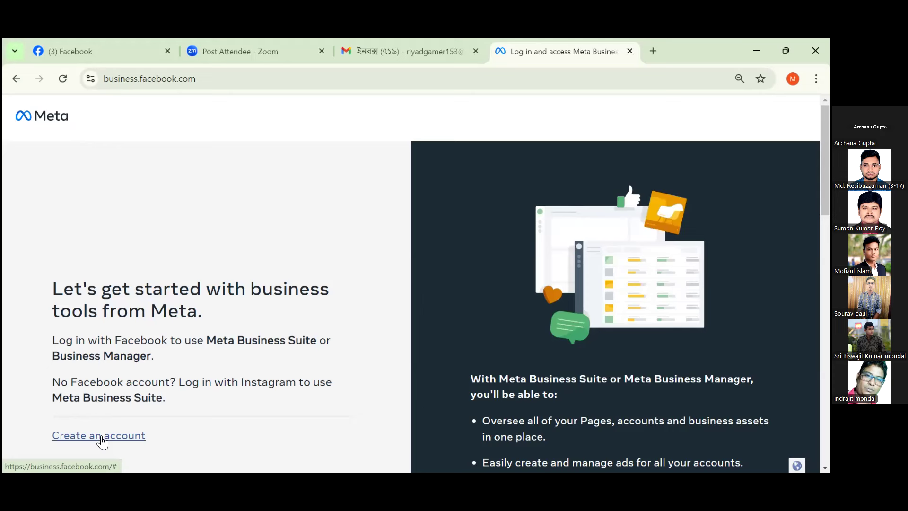
pyautogui.moveTo(252, 289); pyautogui.dragTo(351, 292)
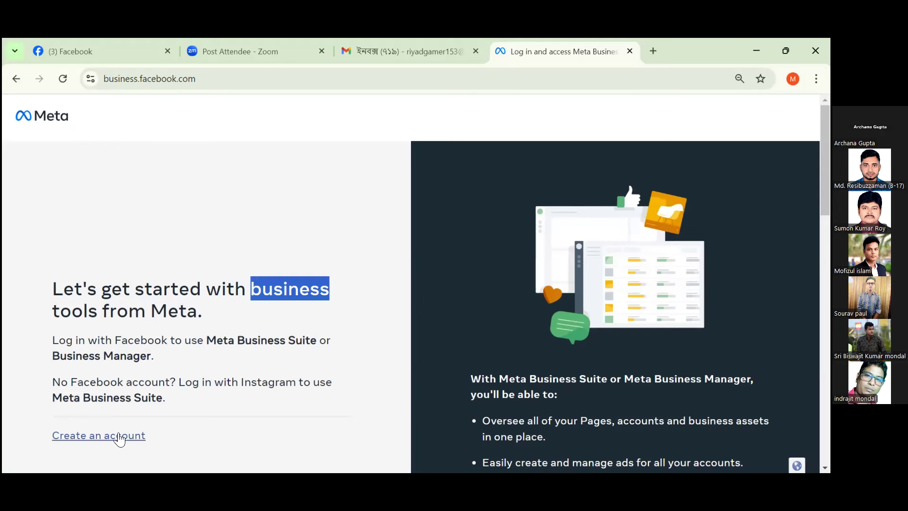
pyautogui.click(107, 438)
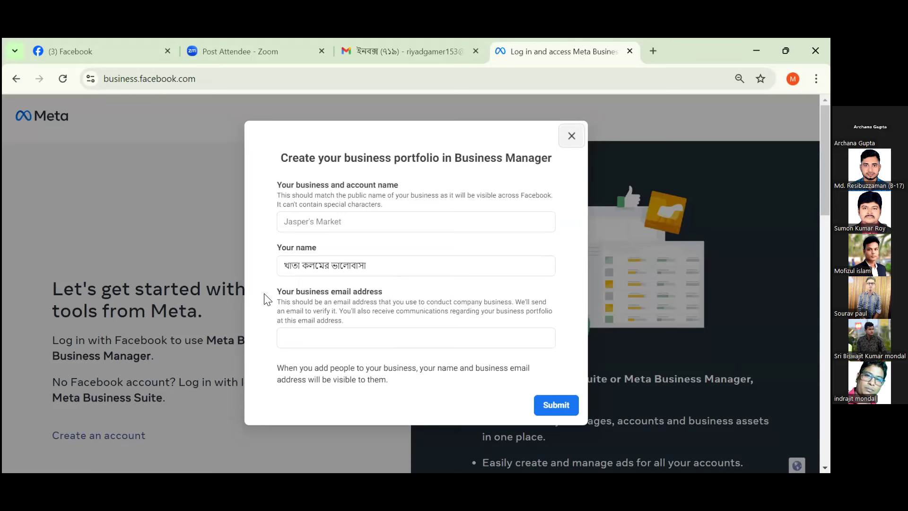
# Put the cursor in the portfolio form's business name field after checking the prefilled Your name field.
pyautogui.click(322, 221)
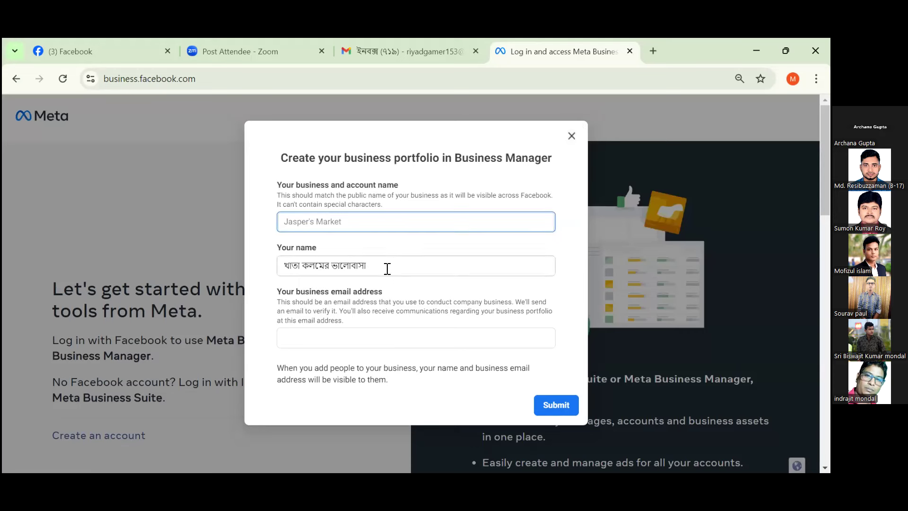
pyautogui.click(383, 263)
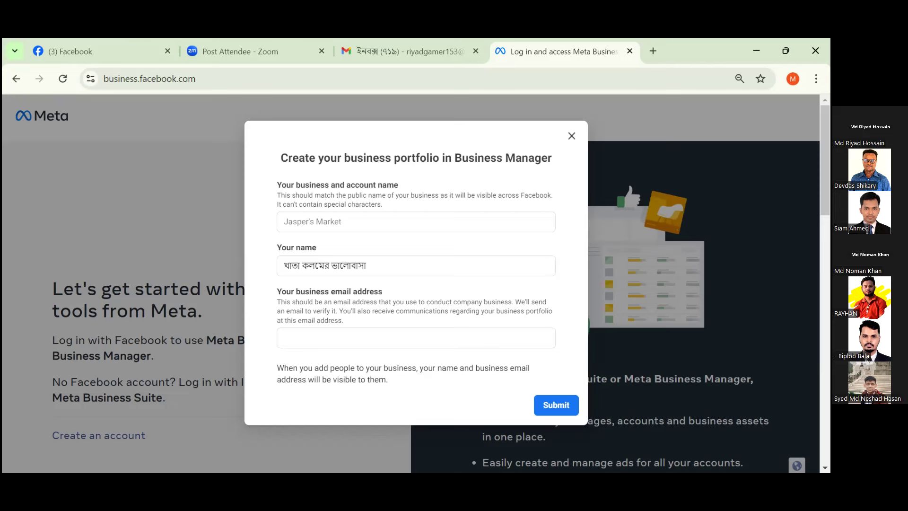
pyautogui.click(393, 220)
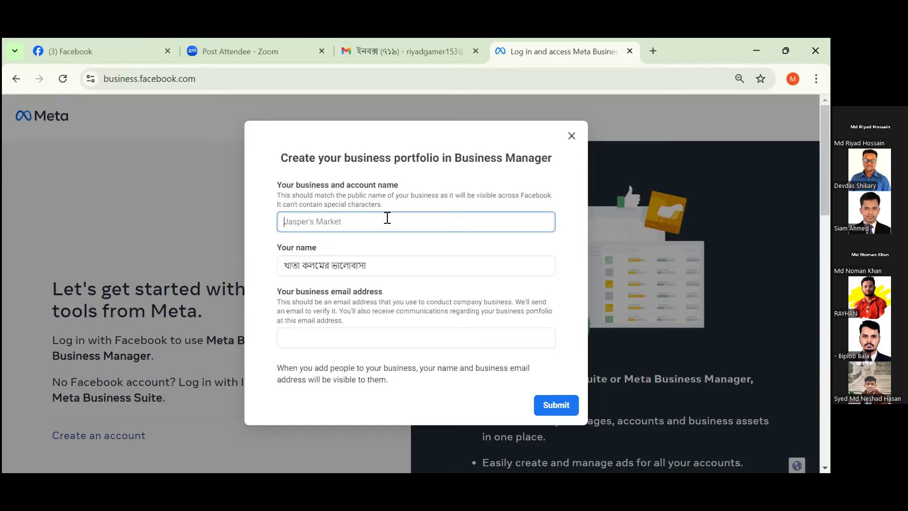
# Enter 'Riyad Fashion ltd' as the business name, then go to the Gmail tab for the email.
pyautogui.write('Riyad')
pyautogui.write('Fash')
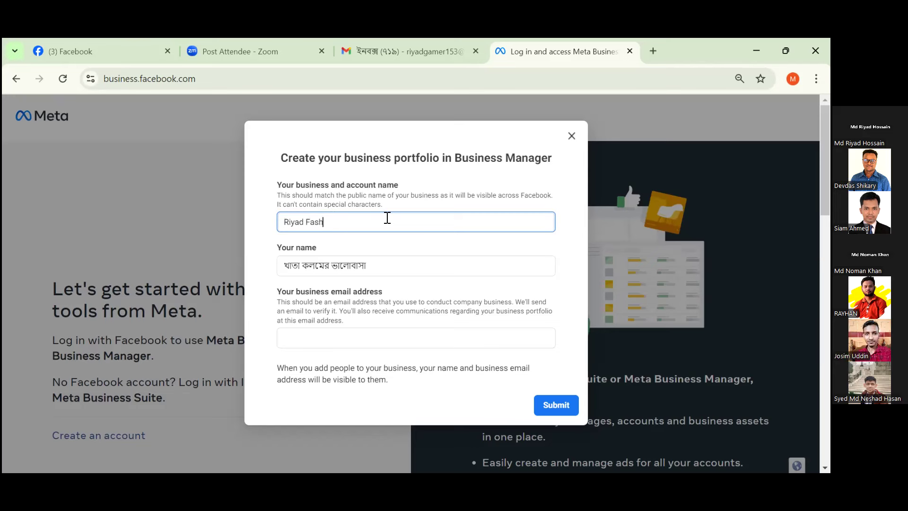
pyautogui.write('ion')
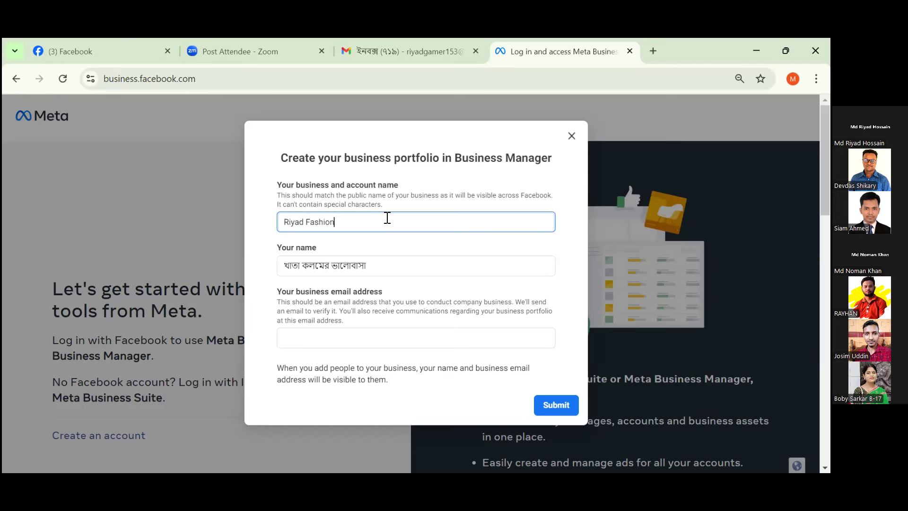
pyautogui.write(' Itd')
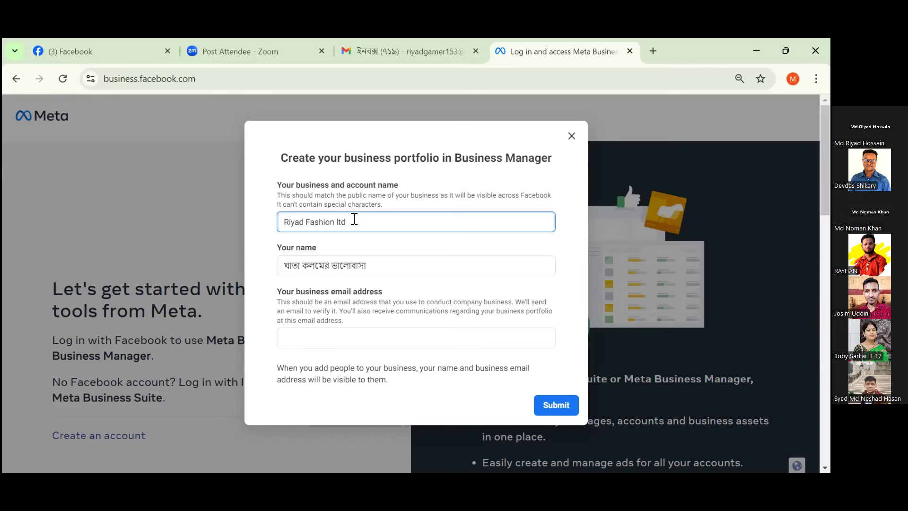
pyautogui.moveTo(352, 219); pyautogui.dragTo(266, 226)
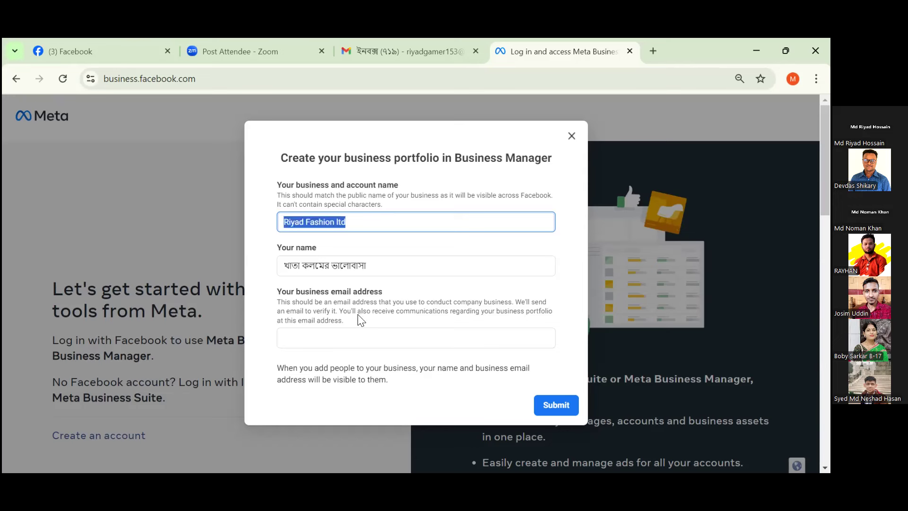
pyautogui.click(309, 244)
pyautogui.tripleClick(308, 244)
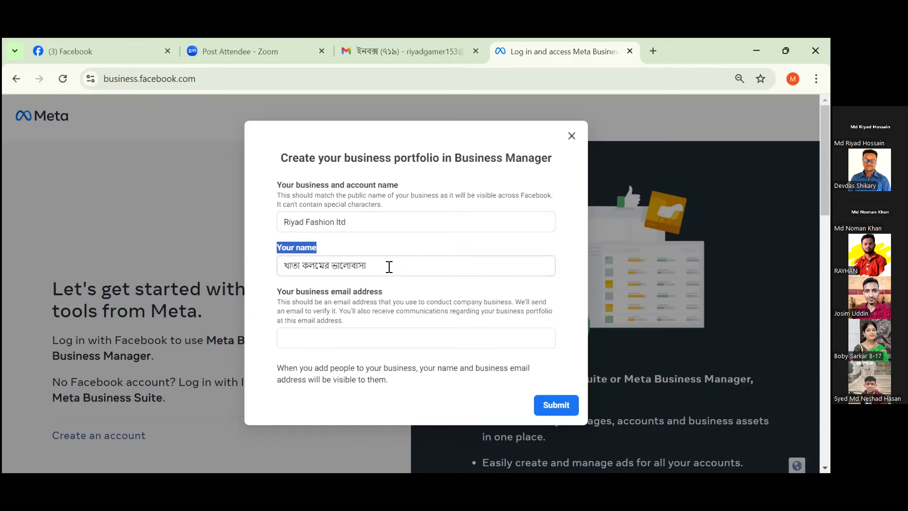
pyautogui.click(307, 340)
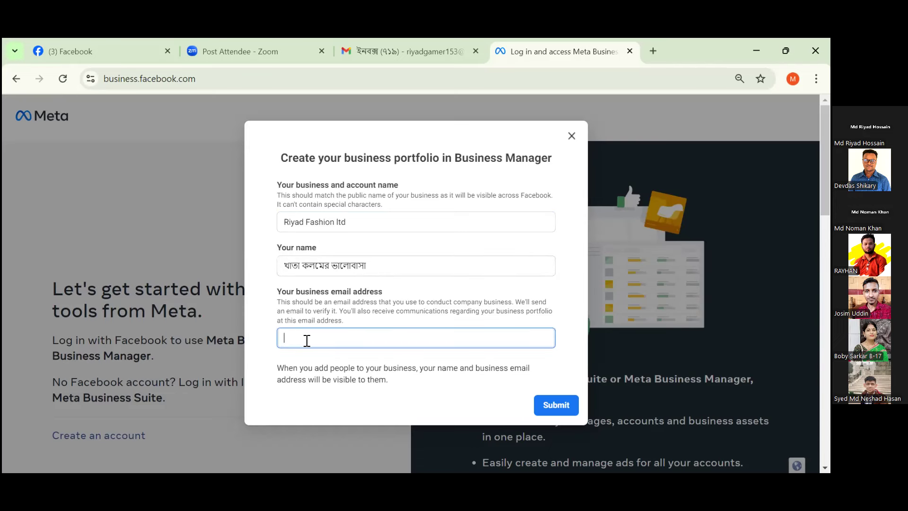
pyautogui.click(392, 51)
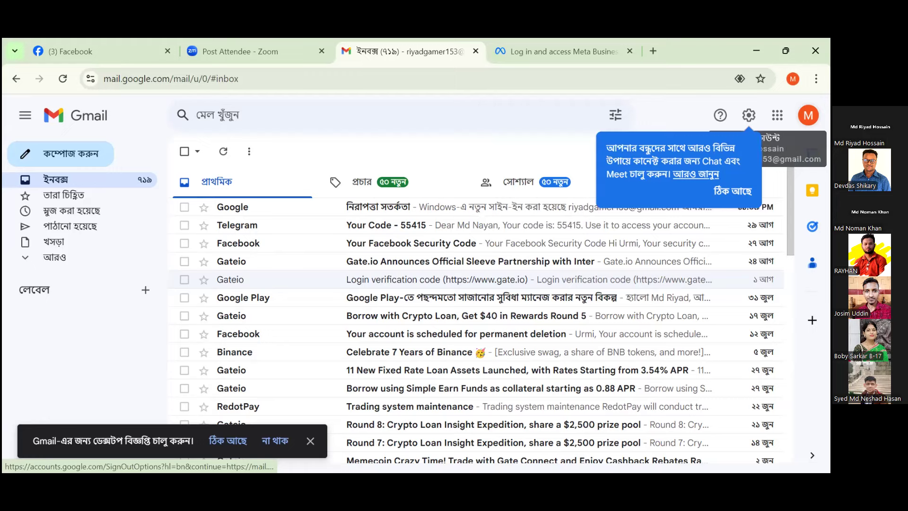
pyautogui.click(808, 115)
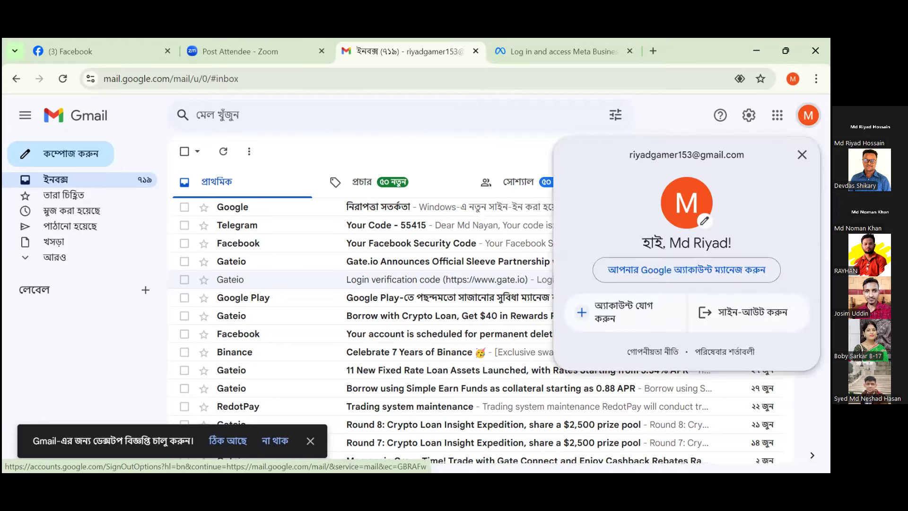
pyautogui.tripleClick(698, 155)
pyautogui.hotkey('ctrl', 'c')
pyautogui.rightClick(698, 155)
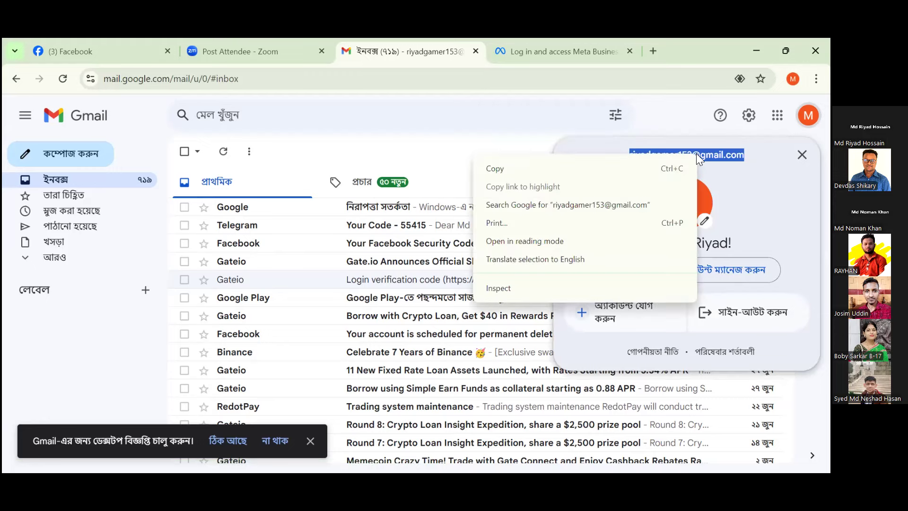
pyautogui.click(526, 171)
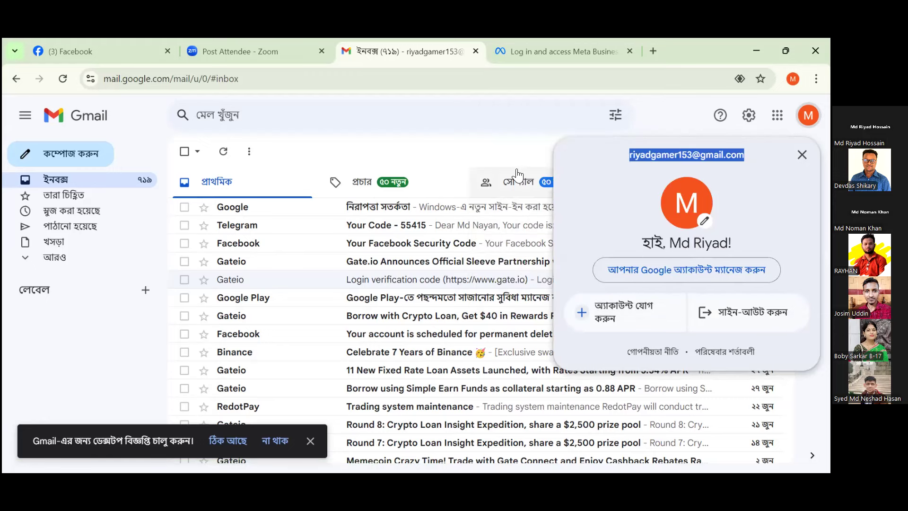
pyautogui.click(567, 51)
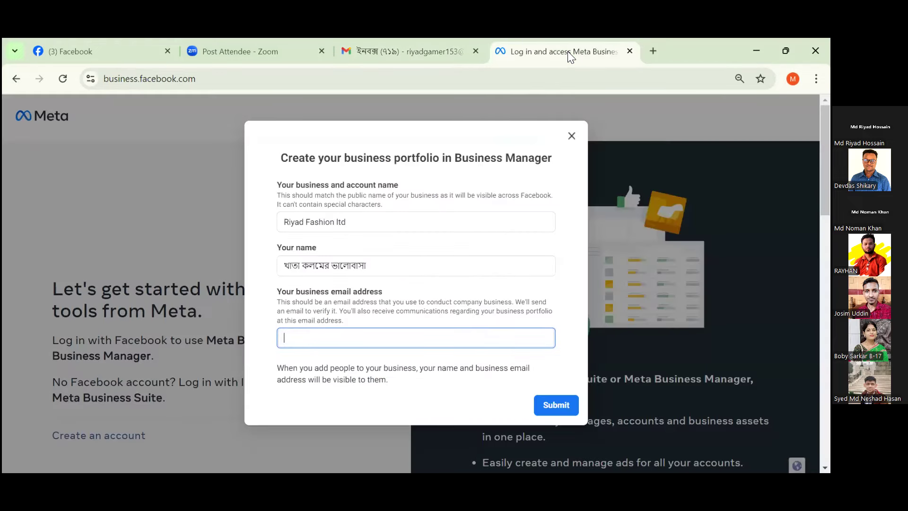
# Paste the copied Gmail address into the business email field and submit the portfolio form.
pyautogui.rightClick(313, 334)
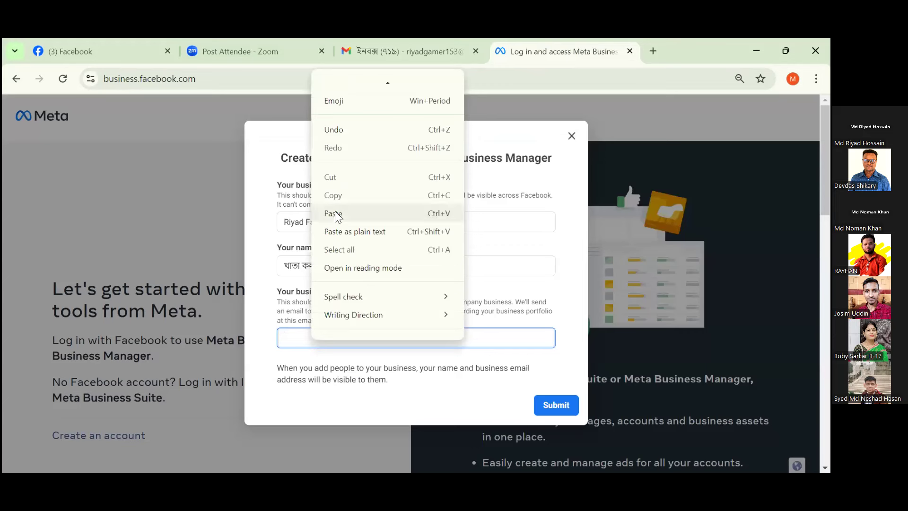
pyautogui.click(335, 213)
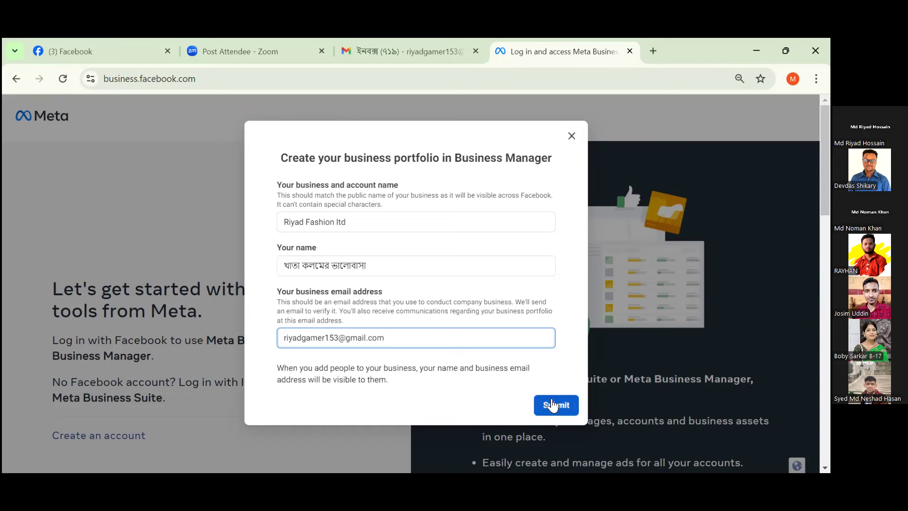
pyautogui.click(553, 406)
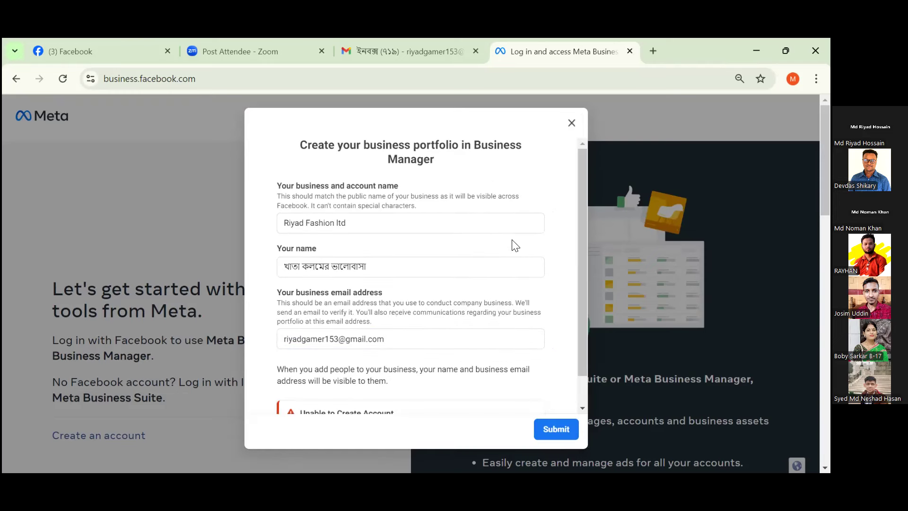
# Read the restricted advertising access error, then close the business portfolio form.
pyautogui.scroll(-5, 430, 284)
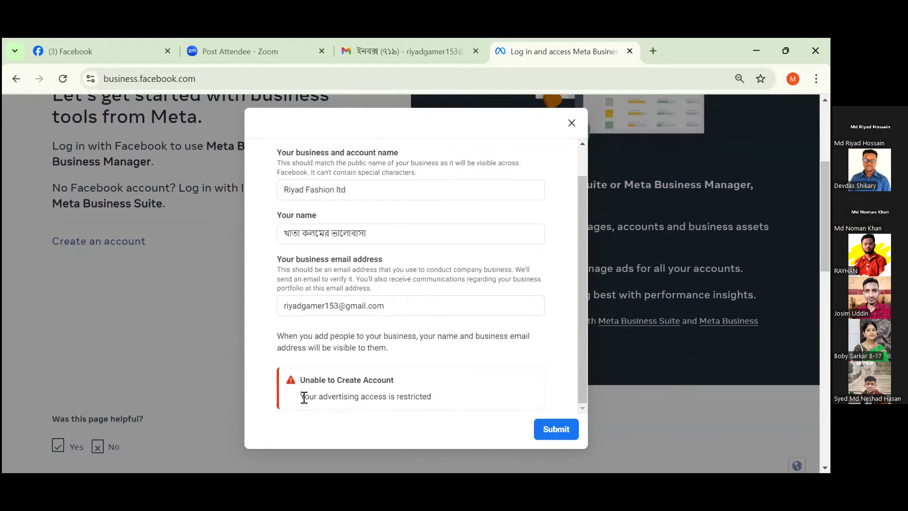
pyautogui.moveTo(302, 397); pyautogui.dragTo(443, 407)
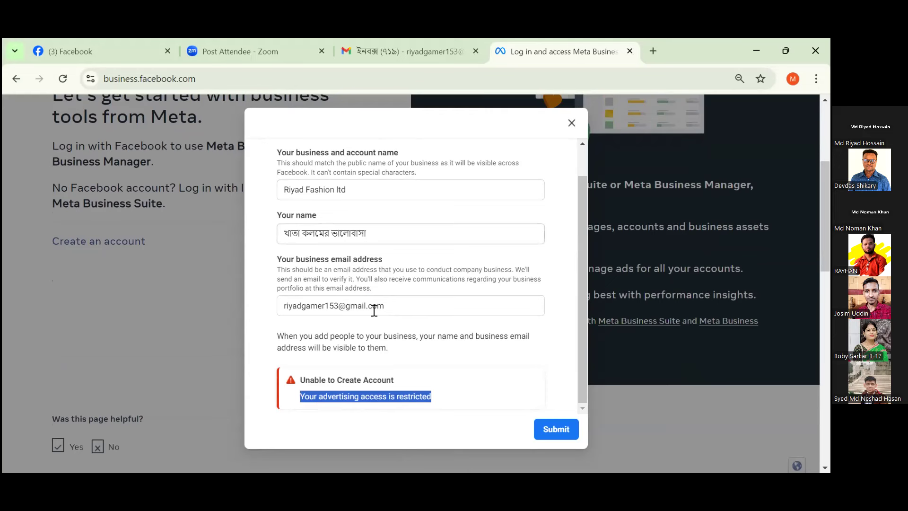
pyautogui.click(324, 398)
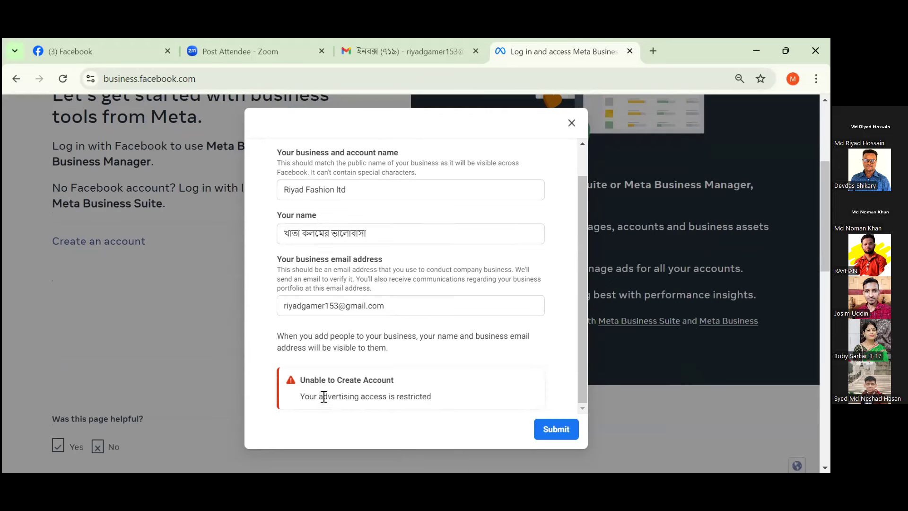
pyautogui.moveTo(319, 396); pyautogui.dragTo(392, 399)
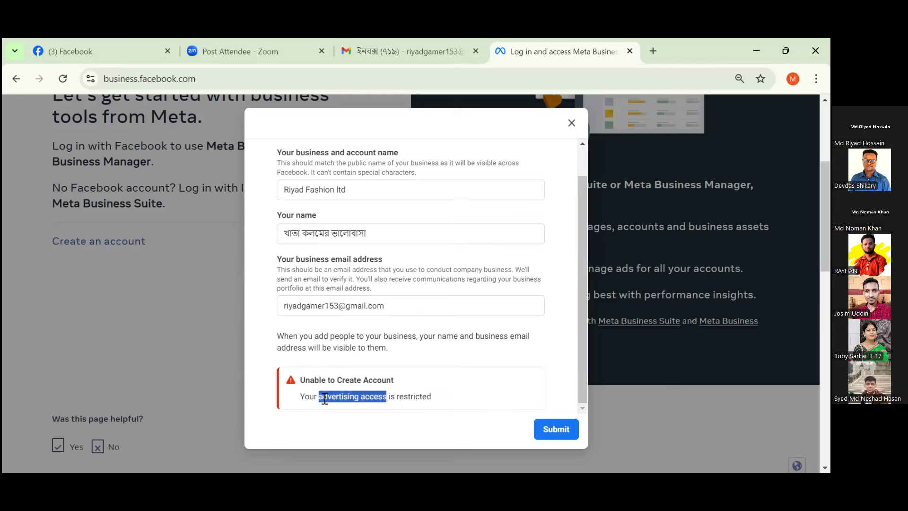
pyautogui.click(412, 398)
pyautogui.moveTo(430, 397); pyautogui.dragTo(306, 401)
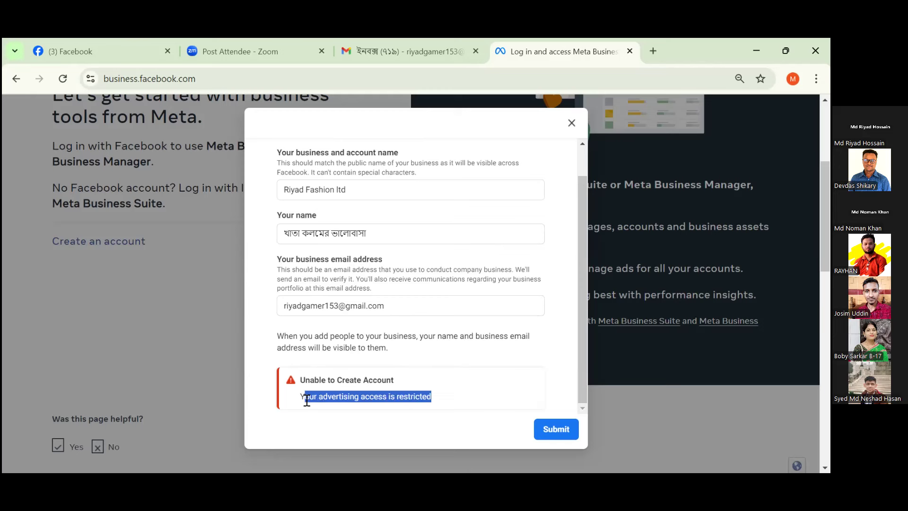
pyautogui.click(571, 124)
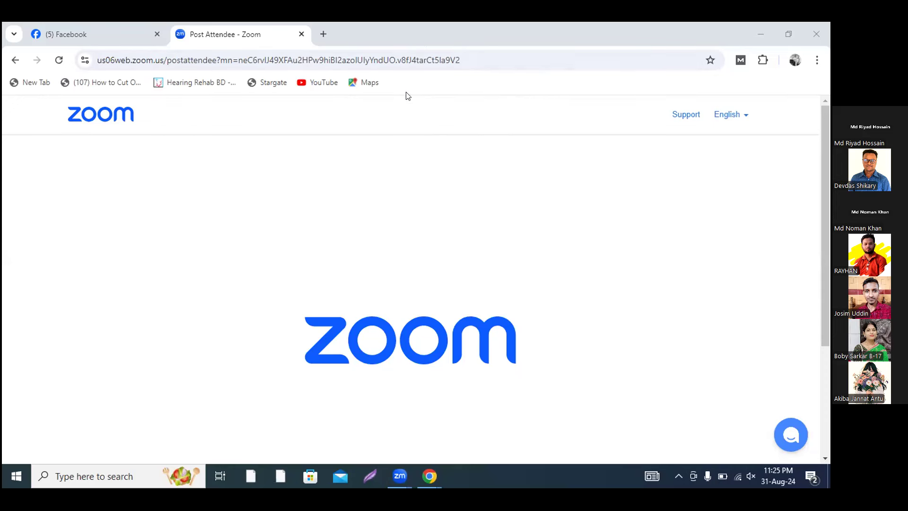
# From the Facebook tab, open a new tab and go to Gmail.
pyautogui.click(101, 35)
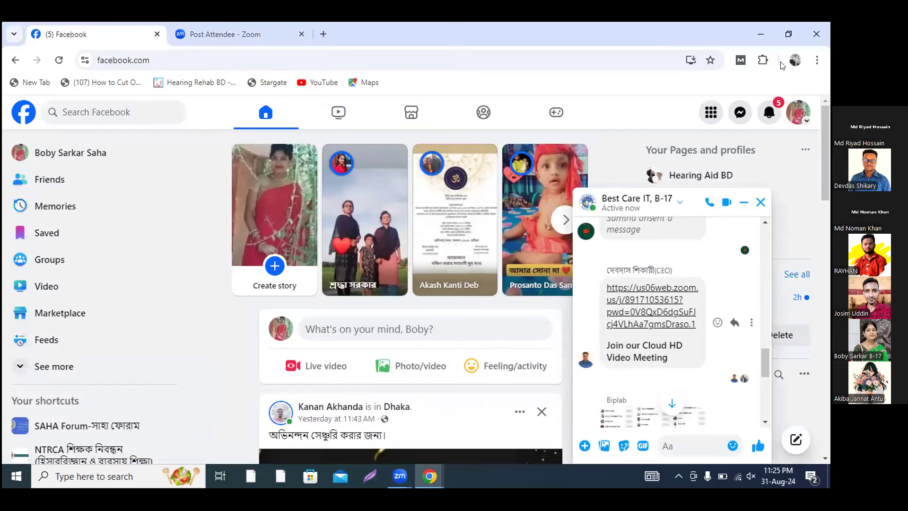
pyautogui.click(323, 35)
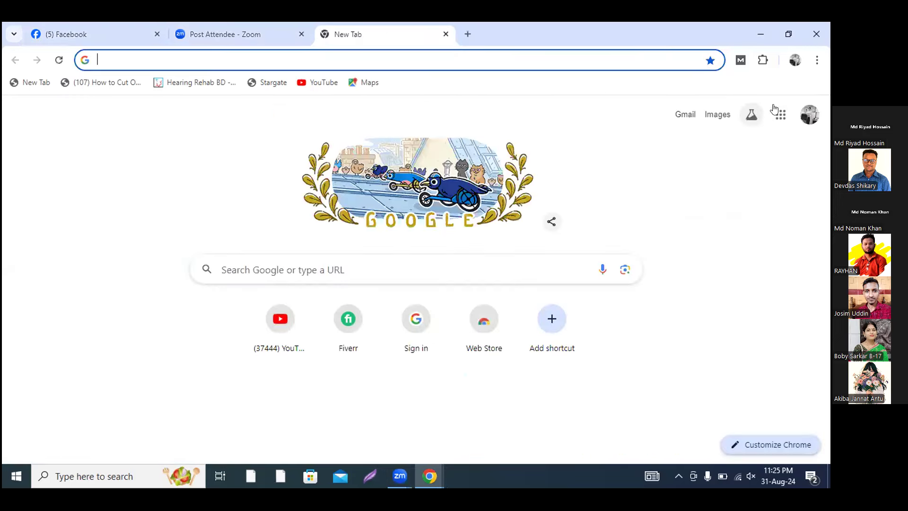
pyautogui.click(688, 115)
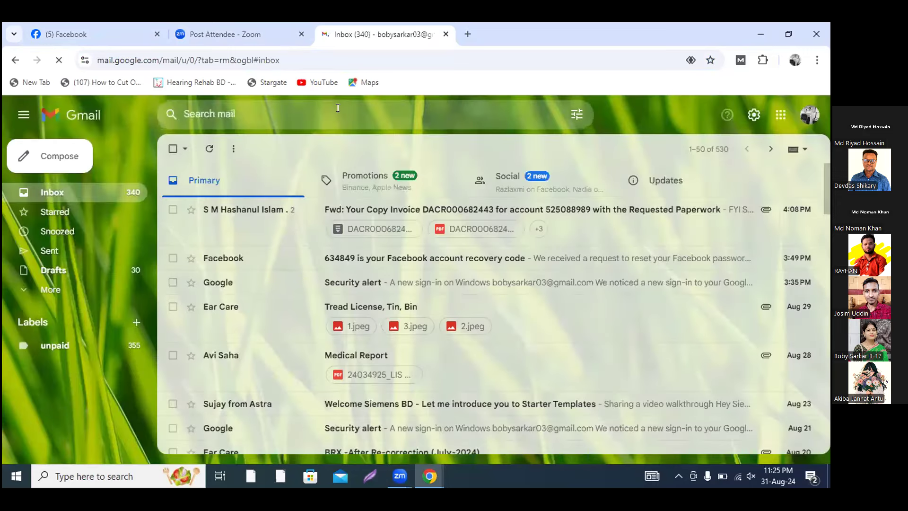
# Copy the signed-in account's email address from the Google account panel, then open a new tab.
pyautogui.click(781, 117)
pyautogui.click(805, 117)
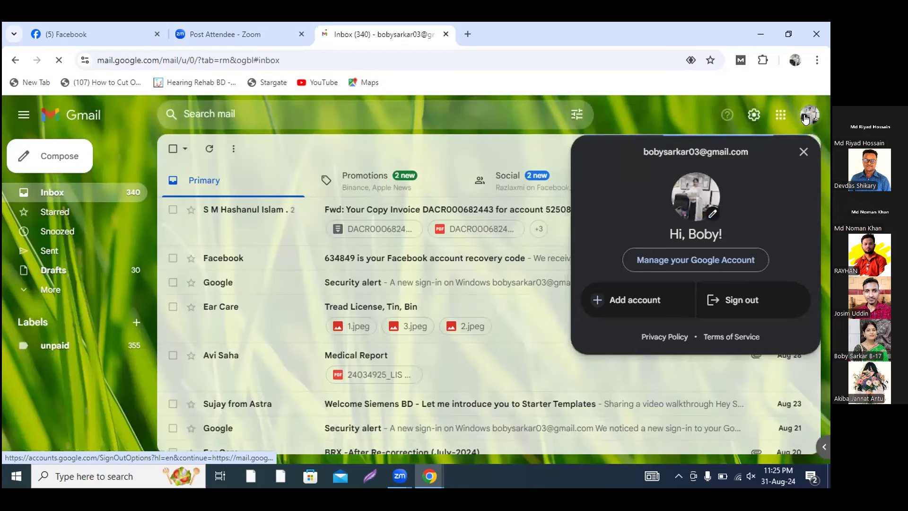
pyautogui.click(805, 118)
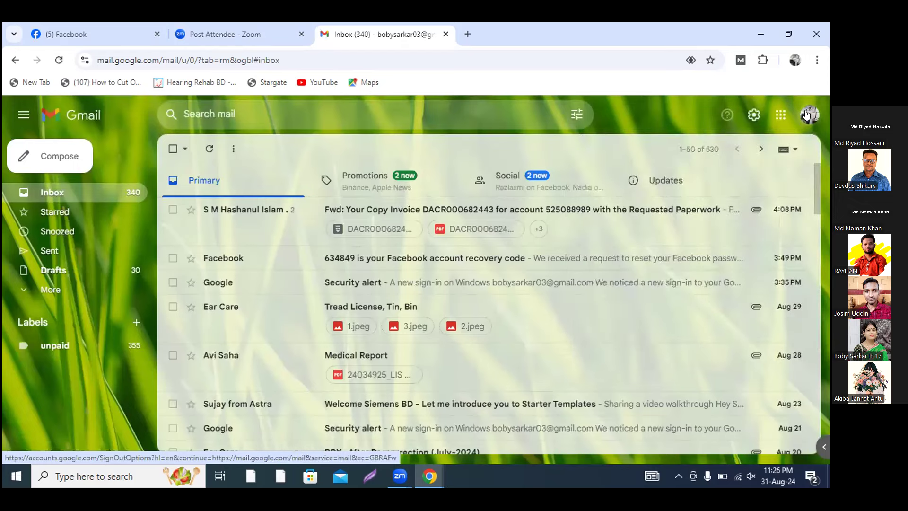
pyautogui.click(806, 115)
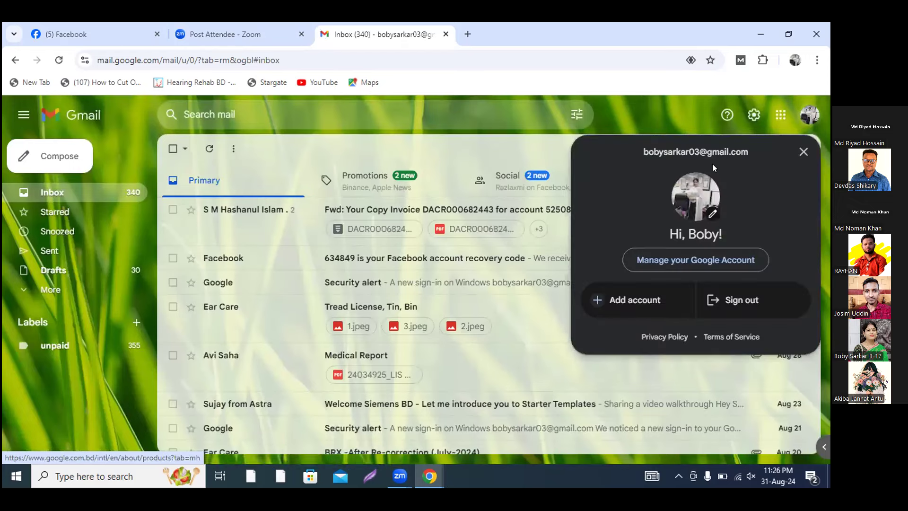
pyautogui.tripleClick(699, 149)
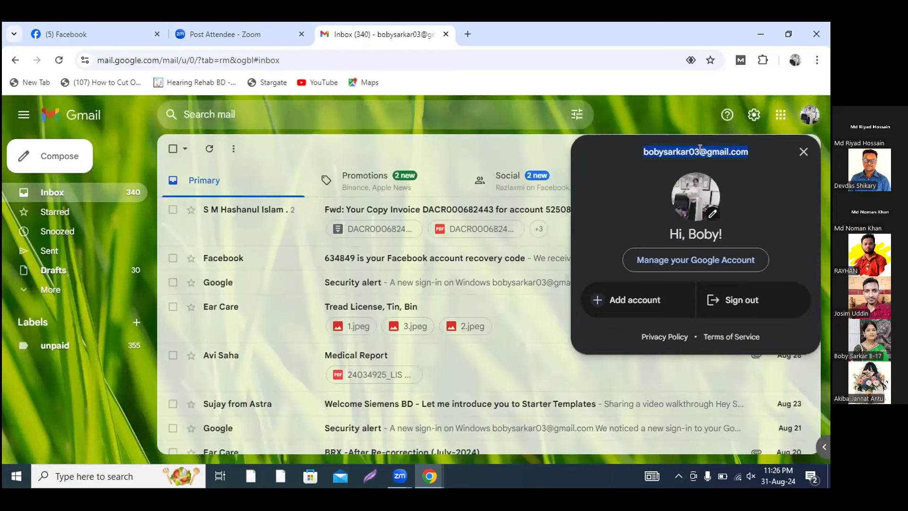
pyautogui.rightClick(700, 150)
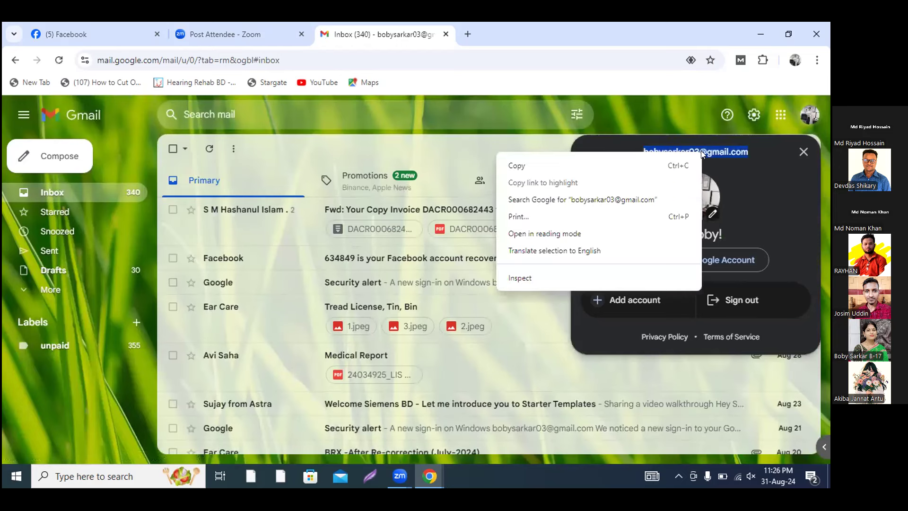
pyautogui.click(527, 168)
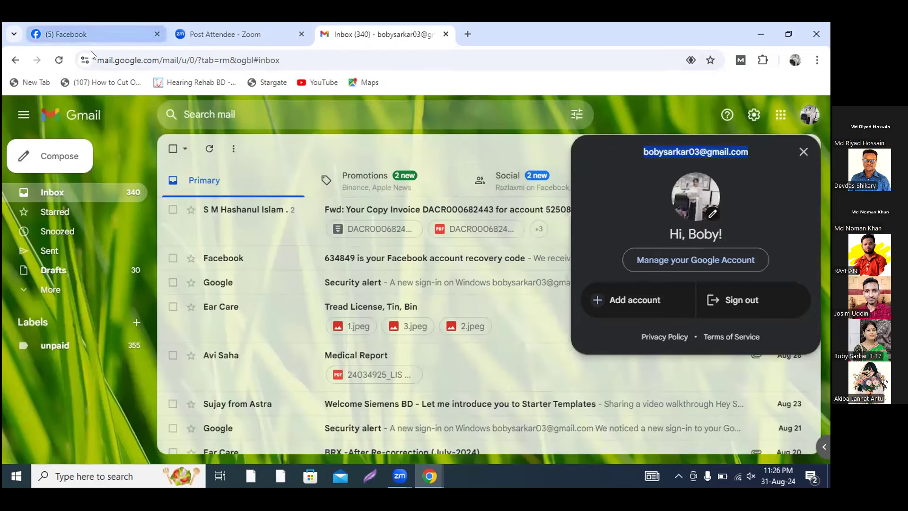
pyautogui.click(465, 34)
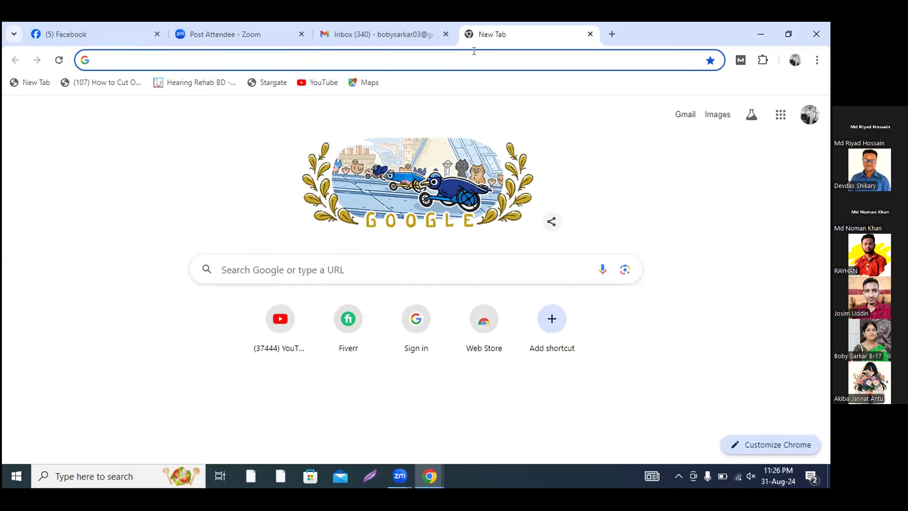
# Load business.facebook.com, dismiss the notifications prompt, and check the existing business portfolios list.
pyautogui.write('bu')
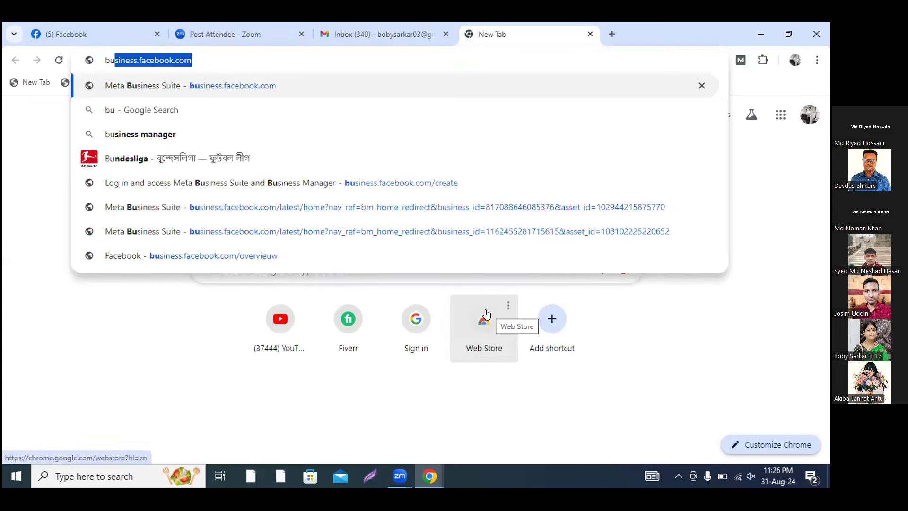
pyautogui.press('Right')
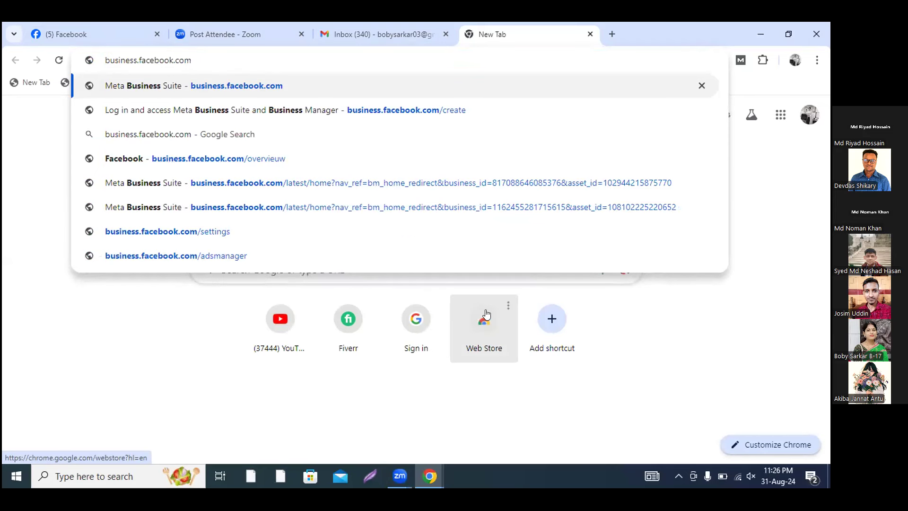
pyautogui.press('Return')
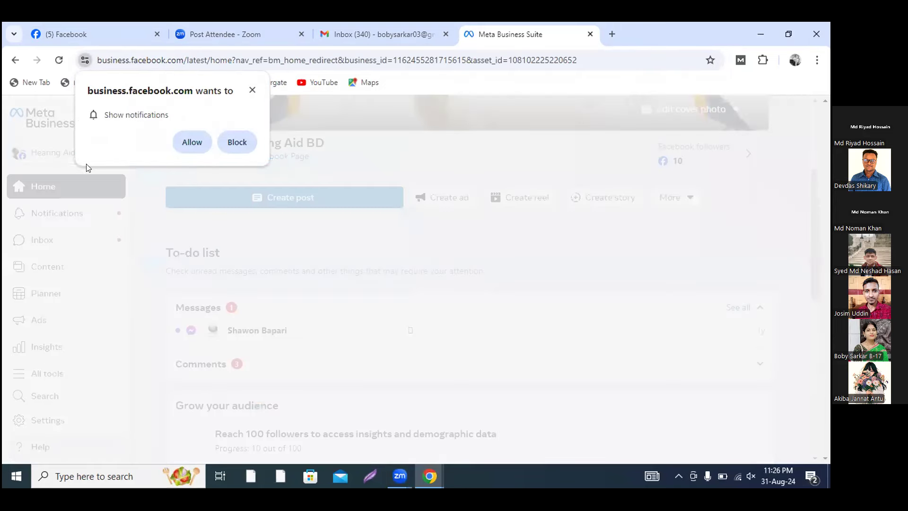
pyautogui.click(252, 89)
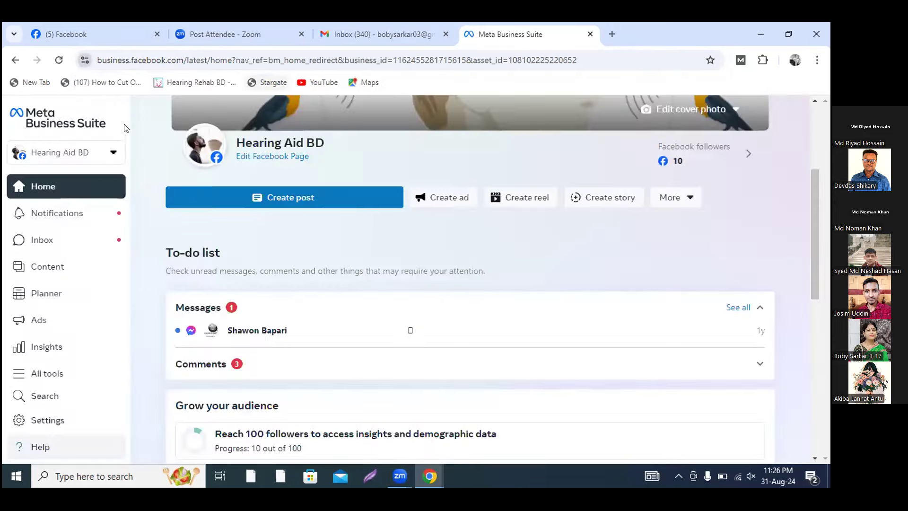
pyautogui.click(108, 152)
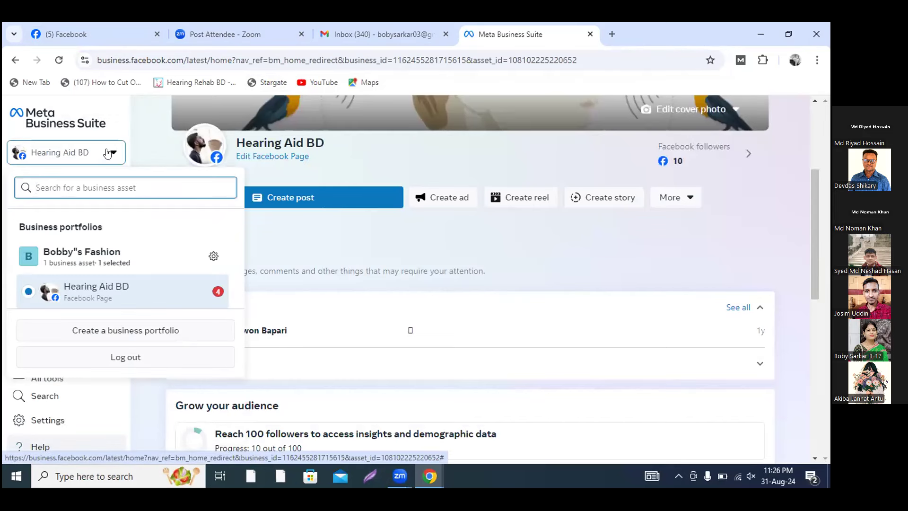
pyautogui.click(108, 153)
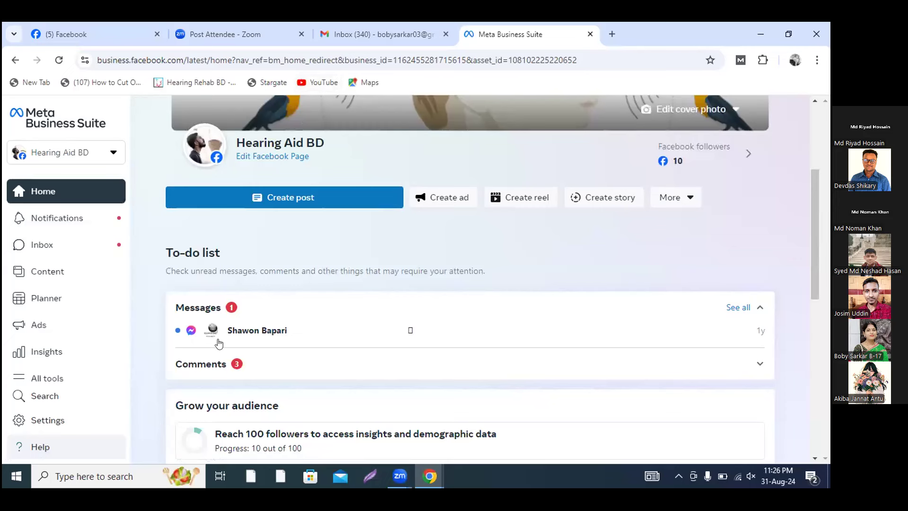
pyautogui.click(757, 36)
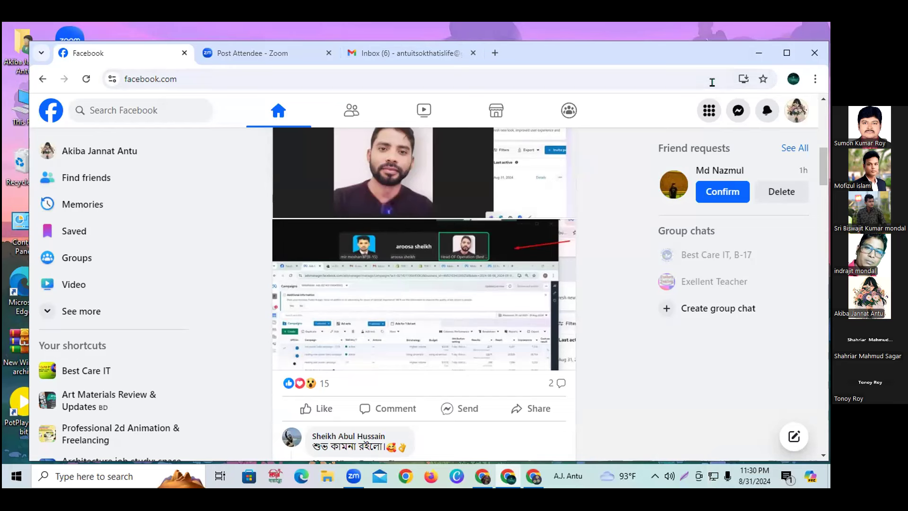
# Resize and reposition the Chrome window, then open a new blank tab.
pyautogui.click(786, 52)
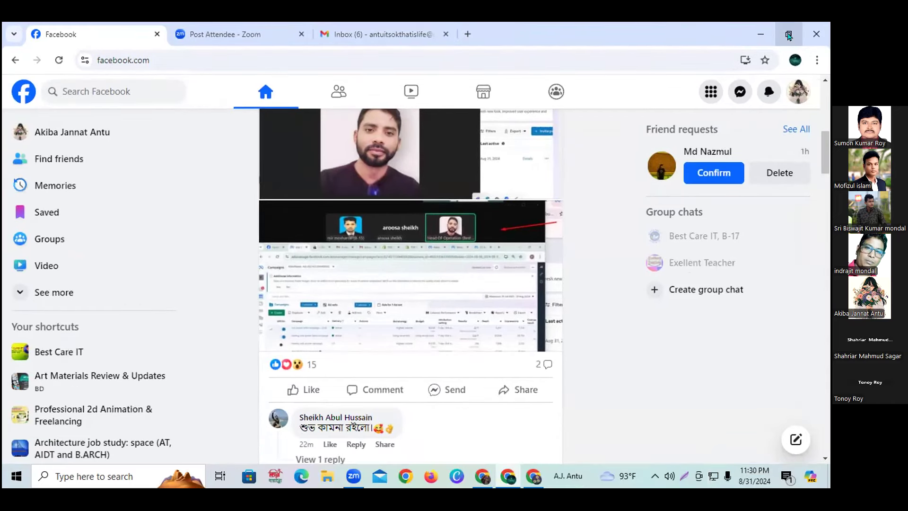
pyautogui.click(788, 34)
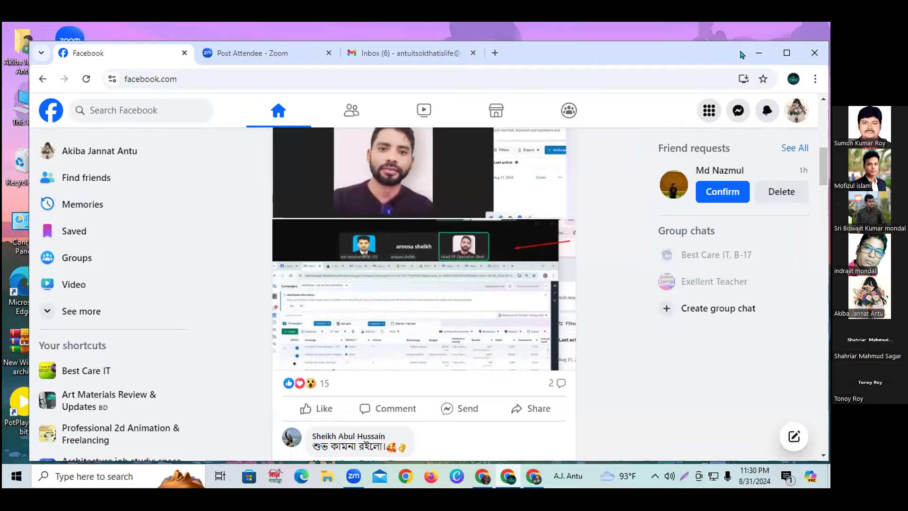
pyautogui.moveTo(741, 68); pyautogui.dragTo(737, 66)
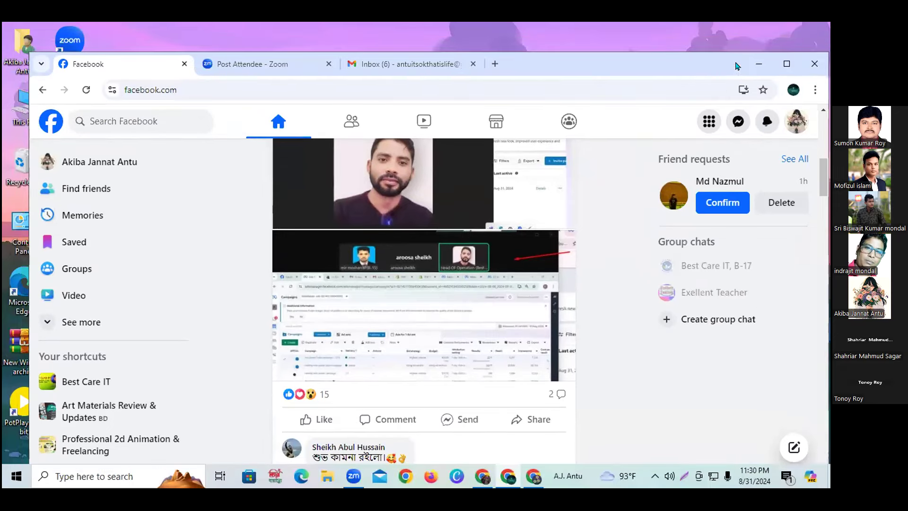
pyautogui.click(493, 64)
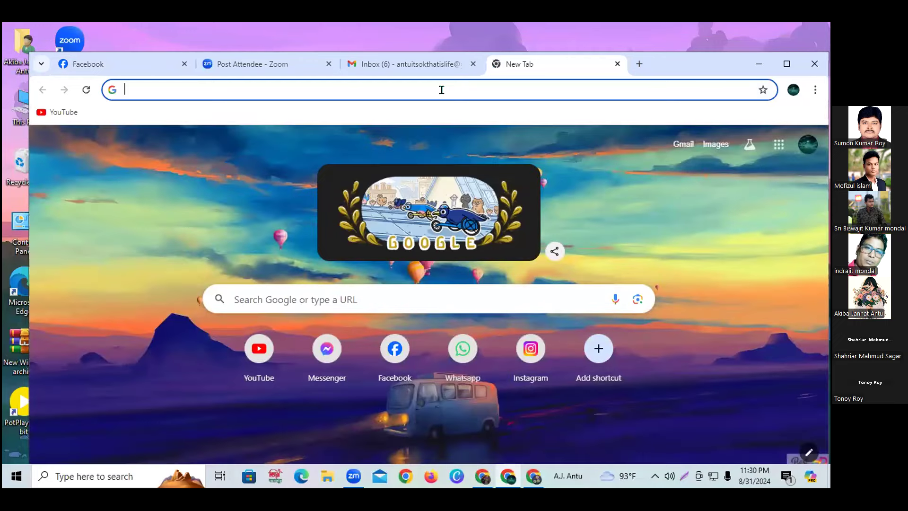
# On business.facebook.com, start a new business portfolio named 'Antu Fashion'.
pyautogui.write('business.facebook.com')
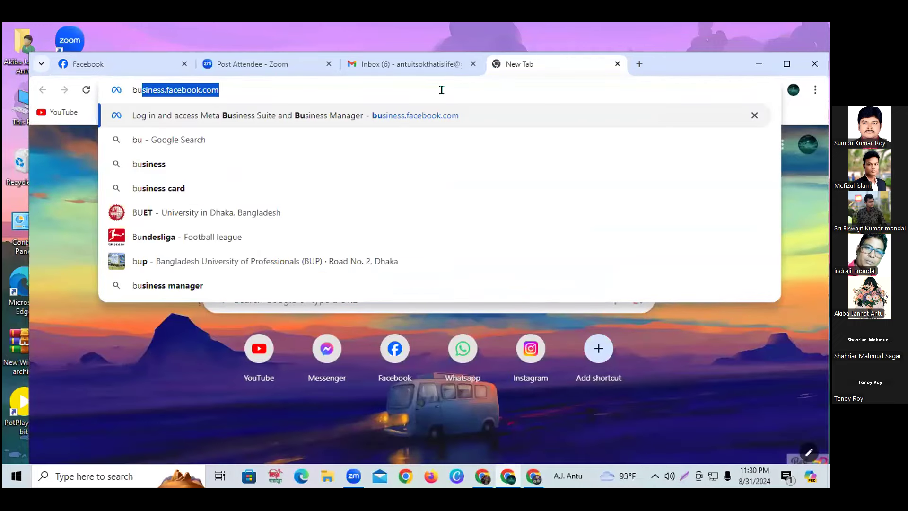
pyautogui.press('Right')
pyautogui.press('Return')
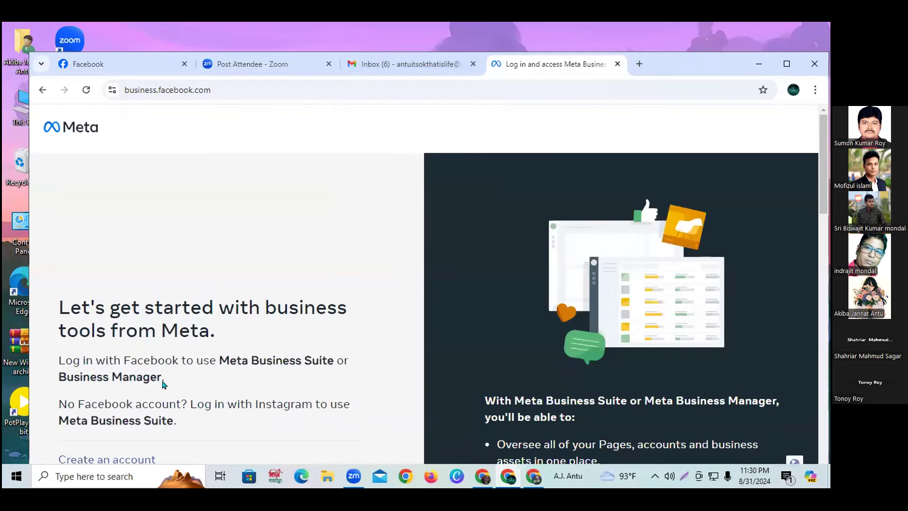
pyautogui.scroll(-4, 163, 384)
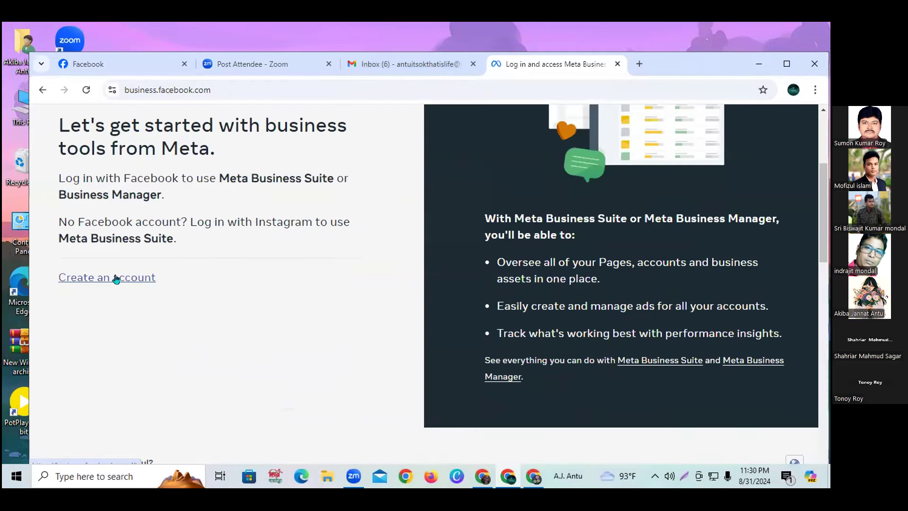
pyautogui.click(116, 279)
pyautogui.click(325, 226)
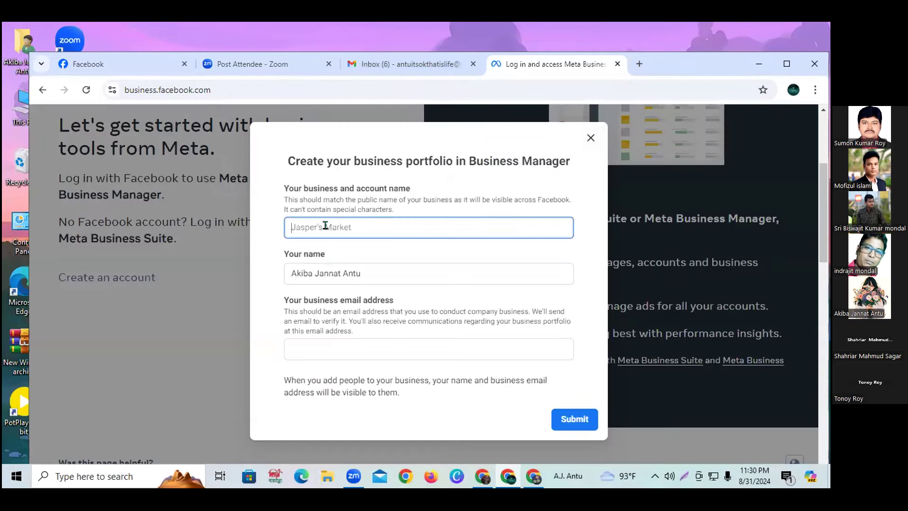
pyautogui.write('Antu Fashion ltd')
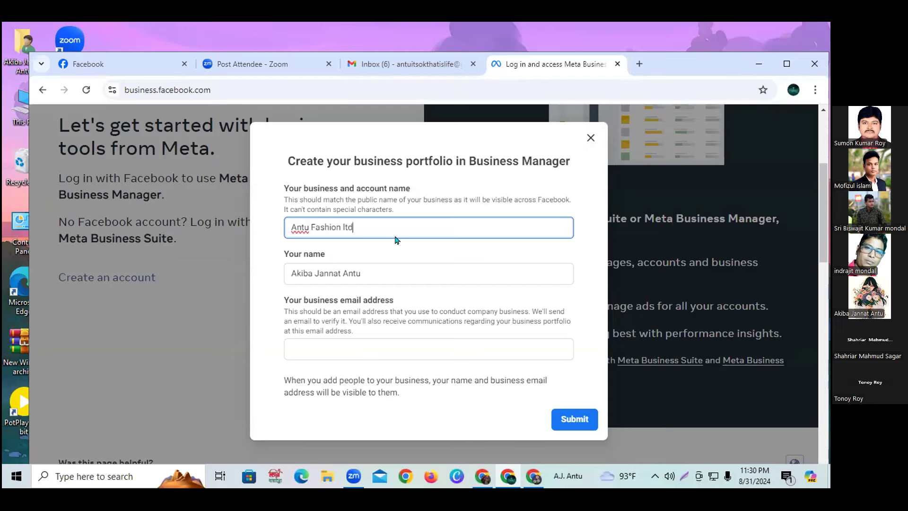
pyautogui.click(373, 345)
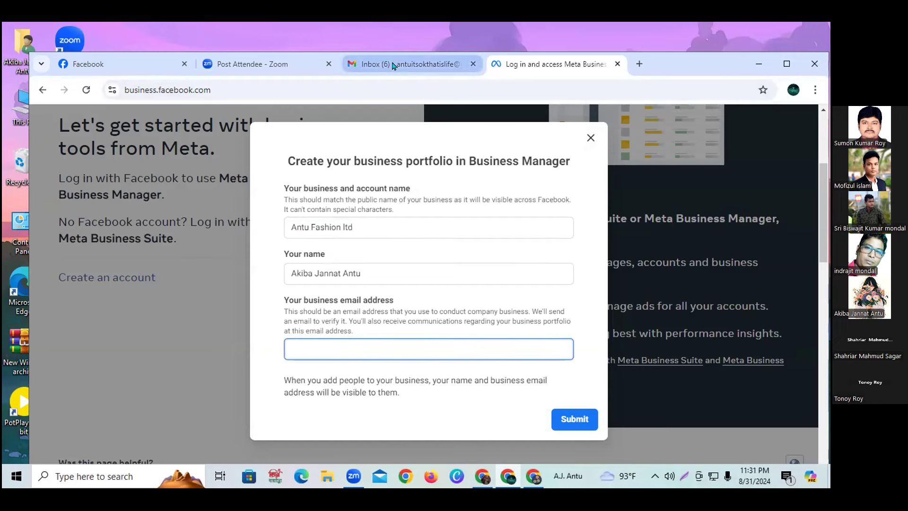
# Copy the Gmail account address, paste it as the business email, and submit the form.
pyautogui.click(416, 65)
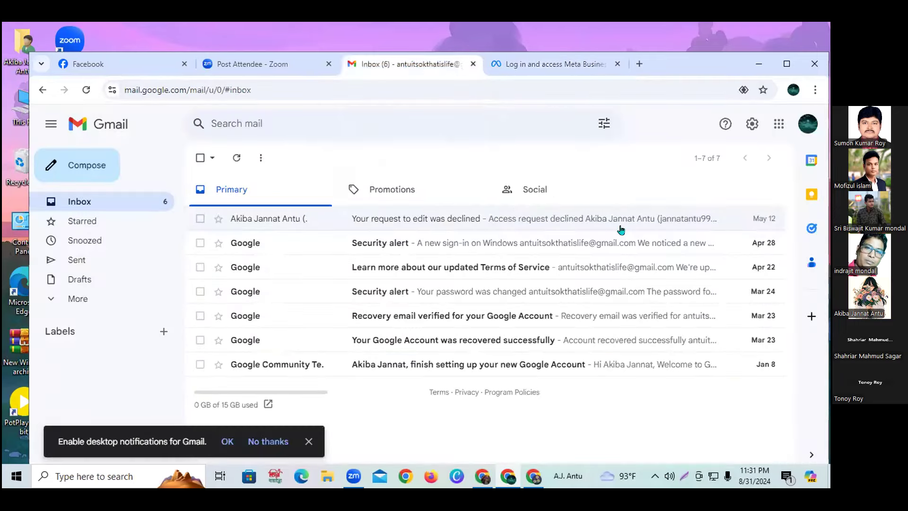
pyautogui.click(803, 126)
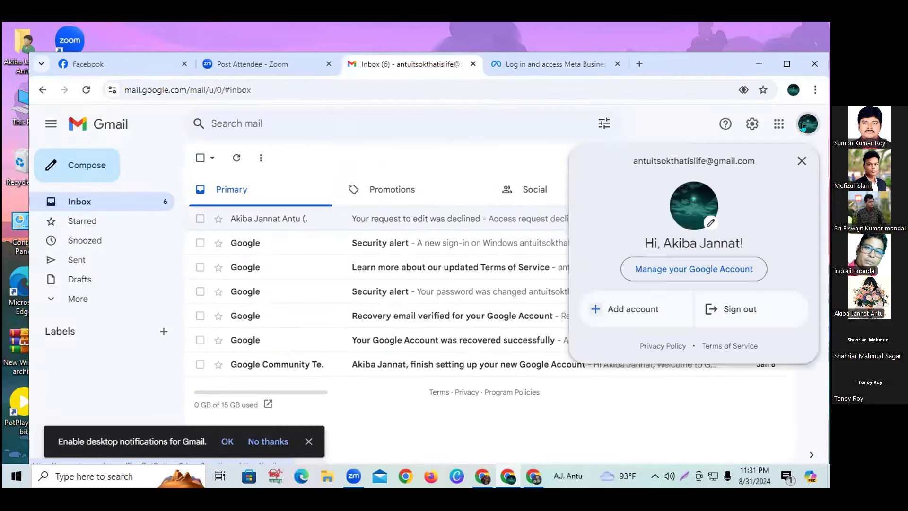
pyautogui.tripleClick(672, 159)
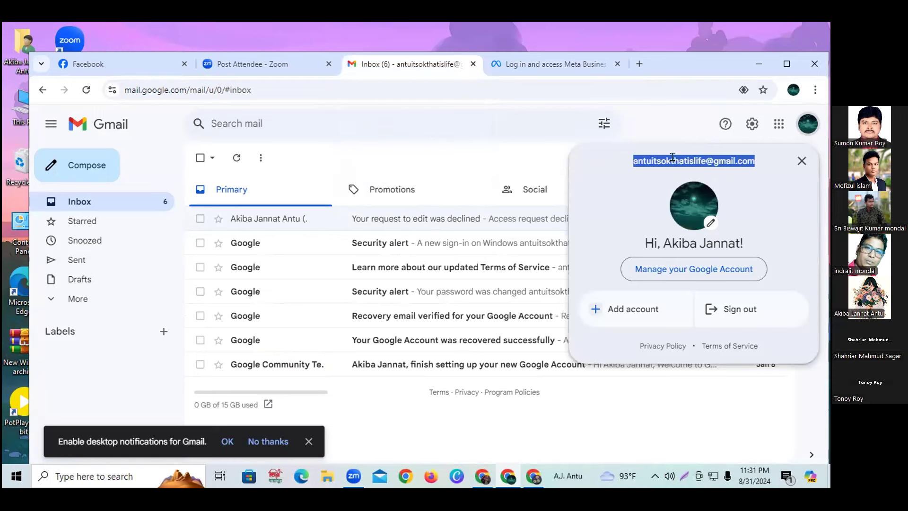
pyautogui.rightClick(672, 158)
pyautogui.click(492, 178)
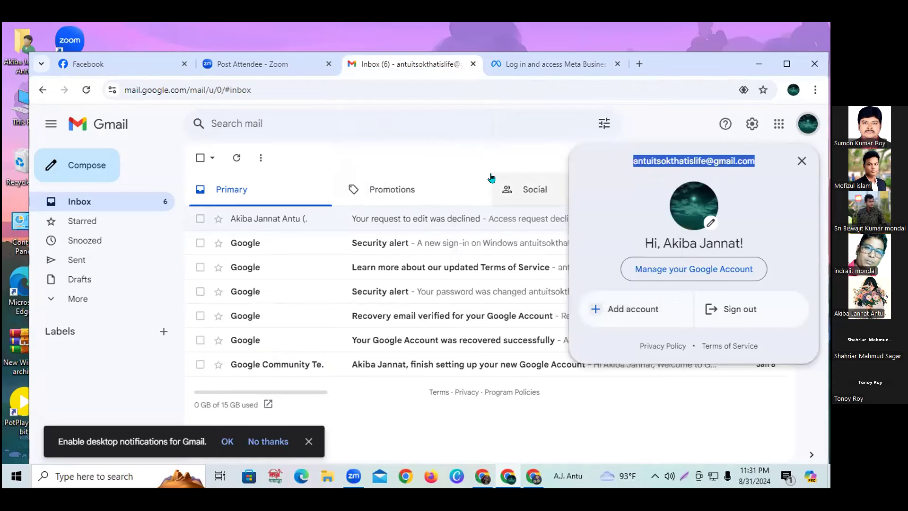
pyautogui.click(543, 68)
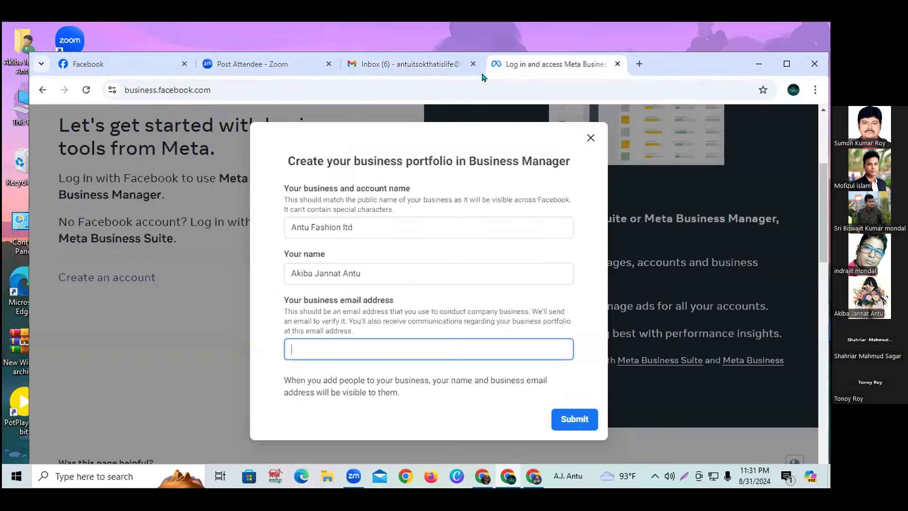
pyautogui.hotkey('ctrl', 'v')
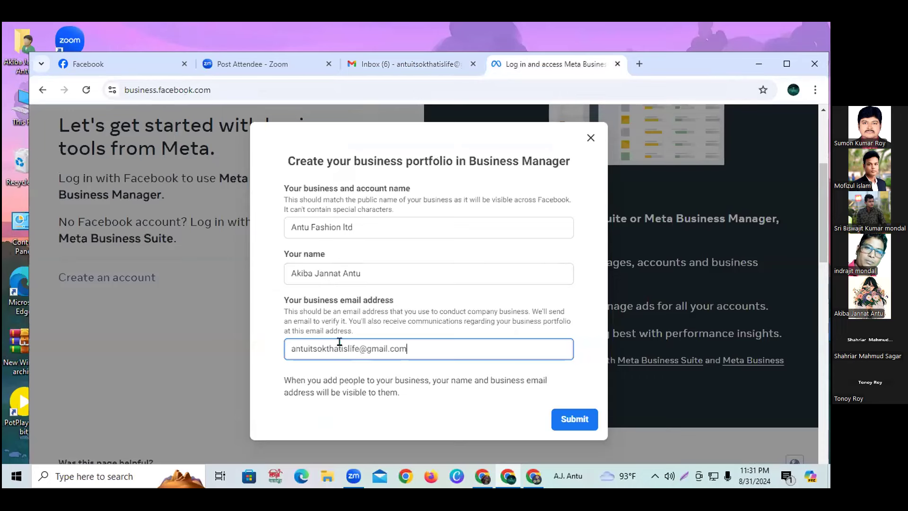
pyautogui.click(554, 419)
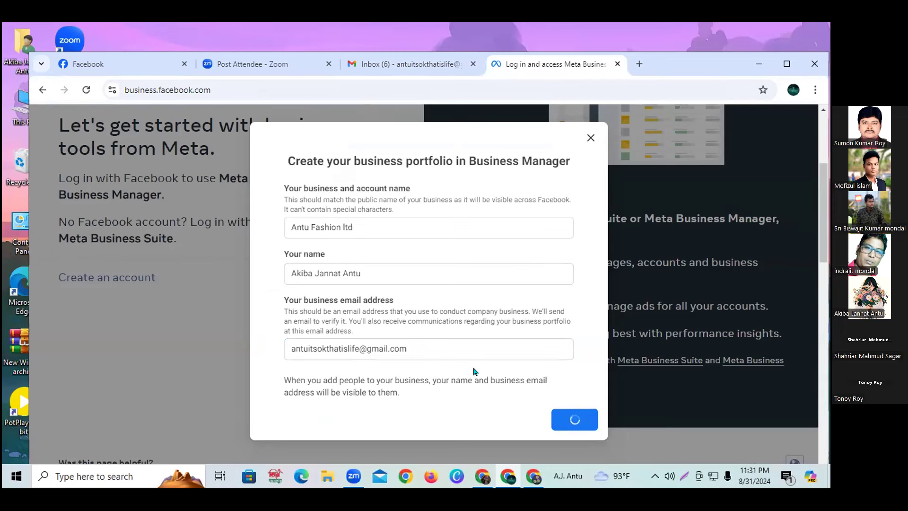
# Read the Antu Fashion ltd 'has been created' notice, choose Done, and switch to Gmail.
pyautogui.scroll(-1, 475, 371)
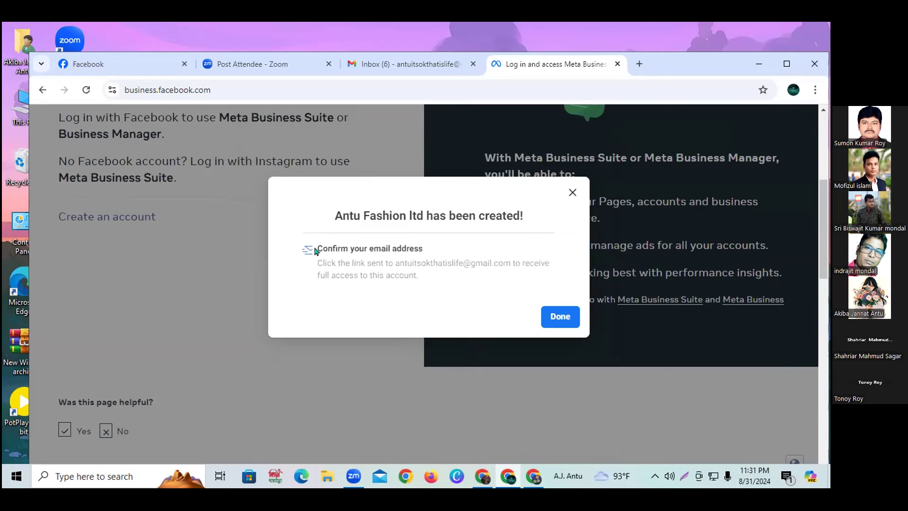
pyautogui.moveTo(316, 250); pyautogui.dragTo(415, 249)
pyautogui.moveTo(334, 216); pyautogui.dragTo(522, 221)
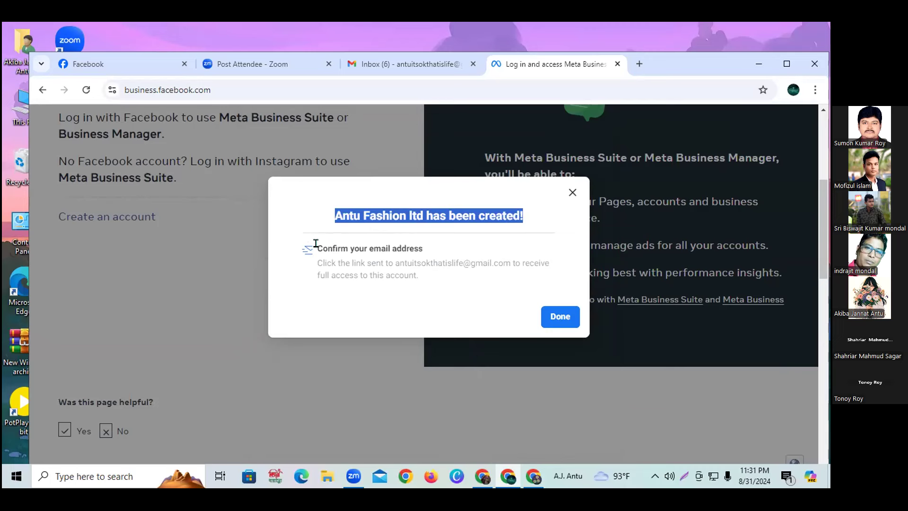
pyautogui.click(553, 316)
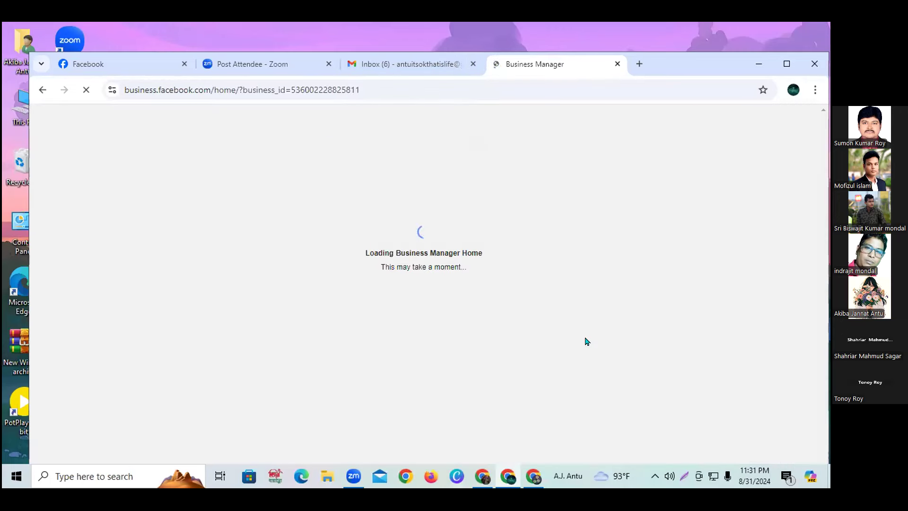
pyautogui.click(400, 69)
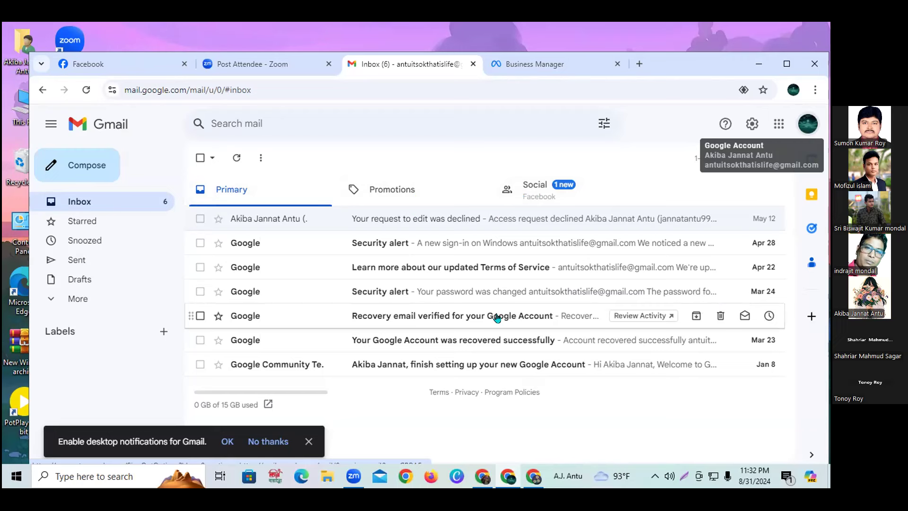
# In the Social category, open Facebook's 'Confirm your business email address' message and choose Confirm Now.
pyautogui.click(531, 186)
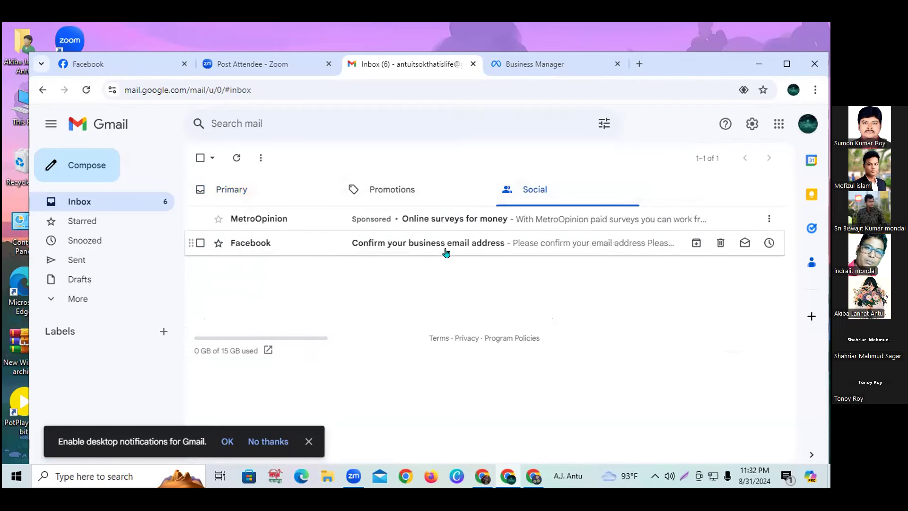
pyautogui.click(541, 244)
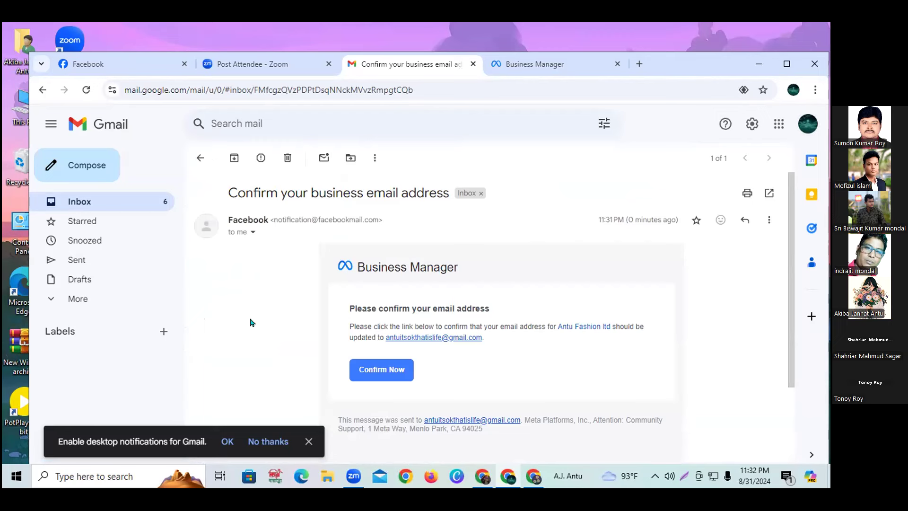
pyautogui.click(373, 369)
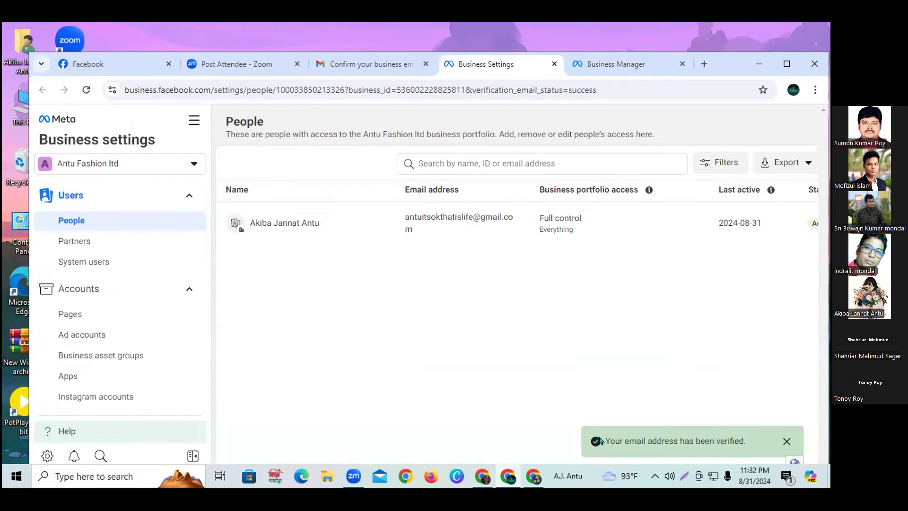
# Dismiss the 'Your email address has been verified' notice and close the Business Settings tab.
pyautogui.moveTo(600, 440); pyautogui.dragTo(751, 446)
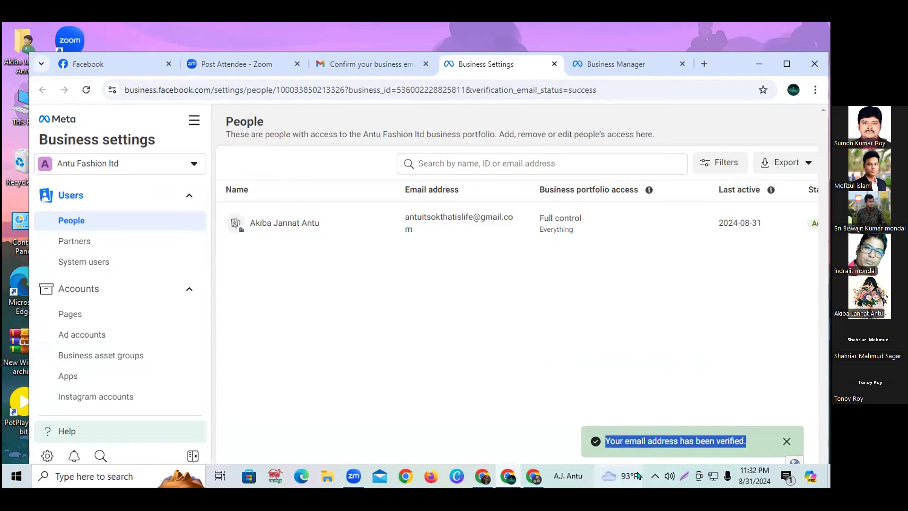
pyautogui.click(786, 442)
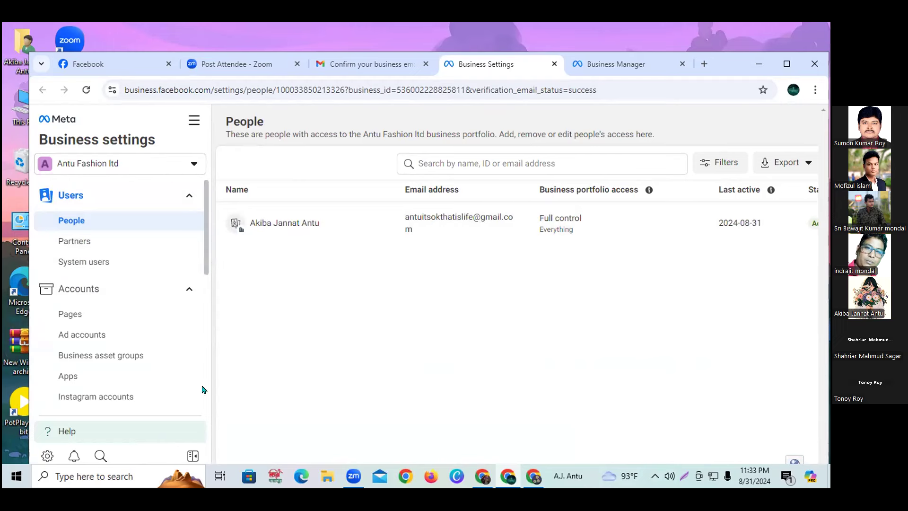
pyautogui.scroll(-8, 90, 339)
pyautogui.scroll(-1, 89, 339)
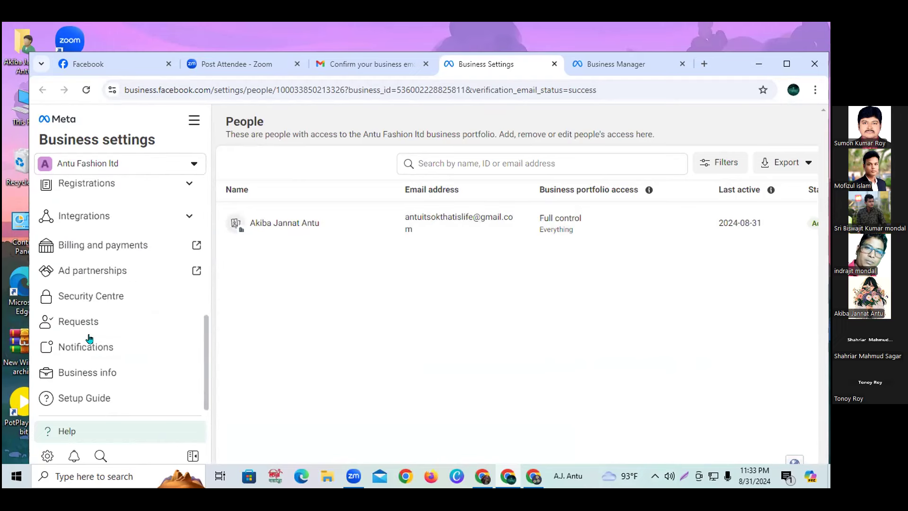
pyautogui.scroll(10, 130, 374)
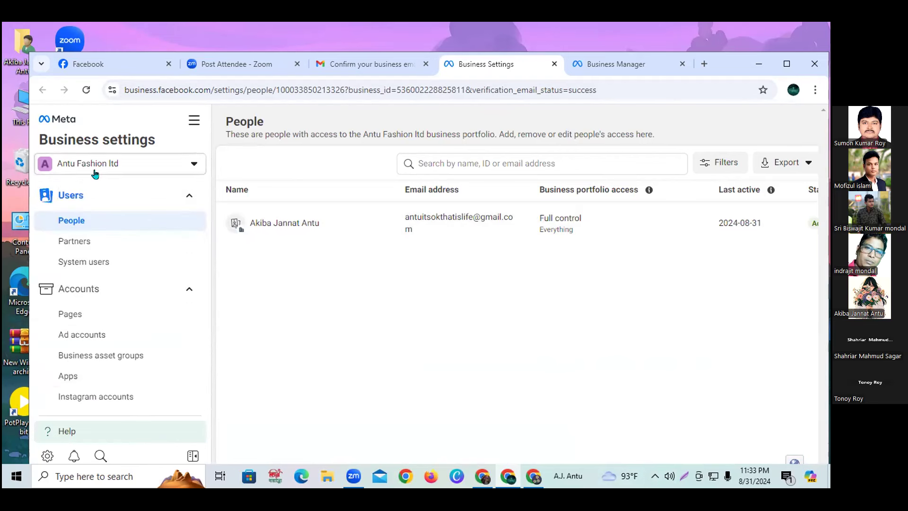
pyautogui.click(555, 63)
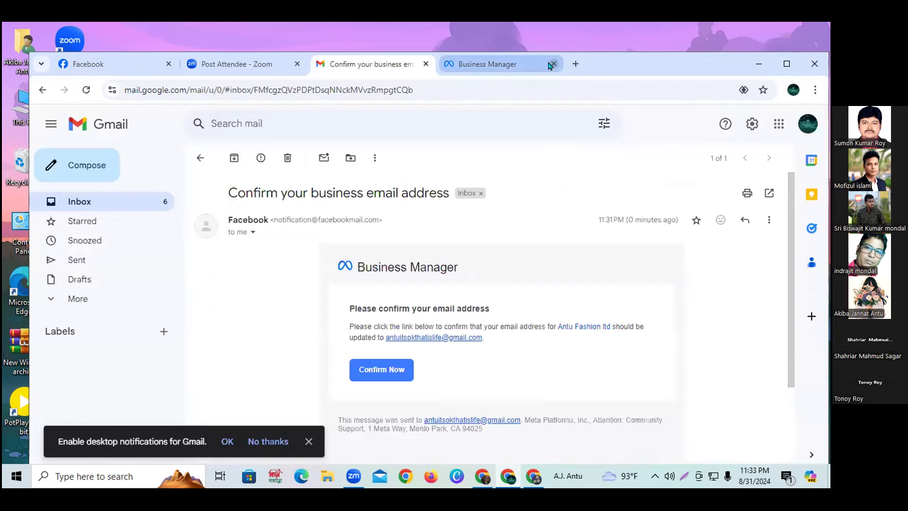
# Close the leftover Business Manager tab and start a new tab for business.facebook.com.
pyautogui.click(555, 64)
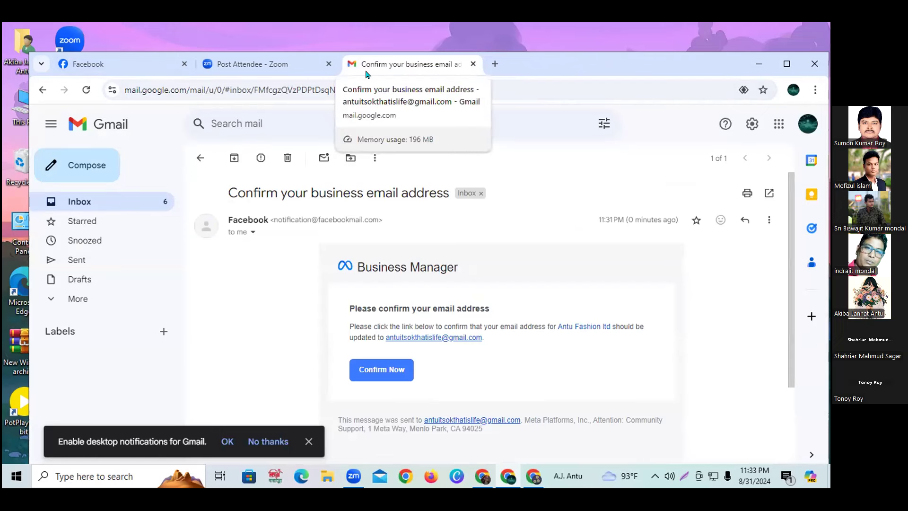
pyautogui.click(87, 65)
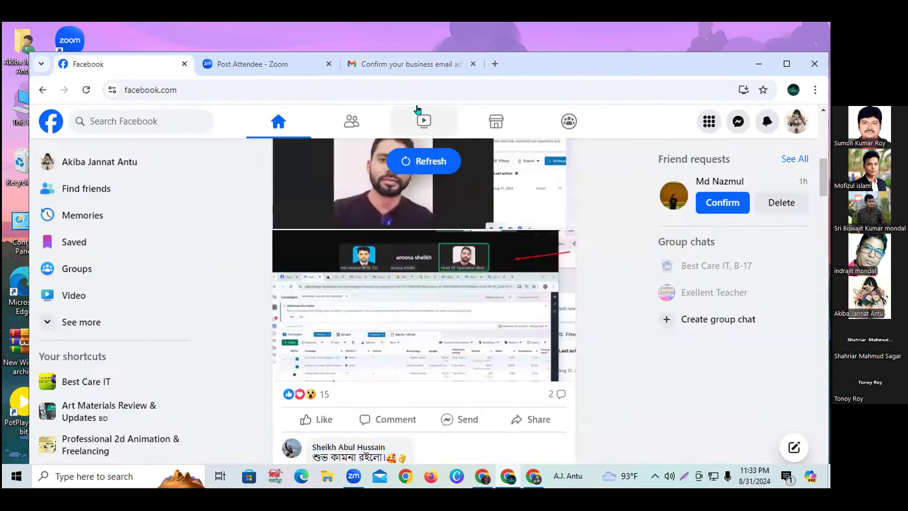
pyautogui.click(493, 65)
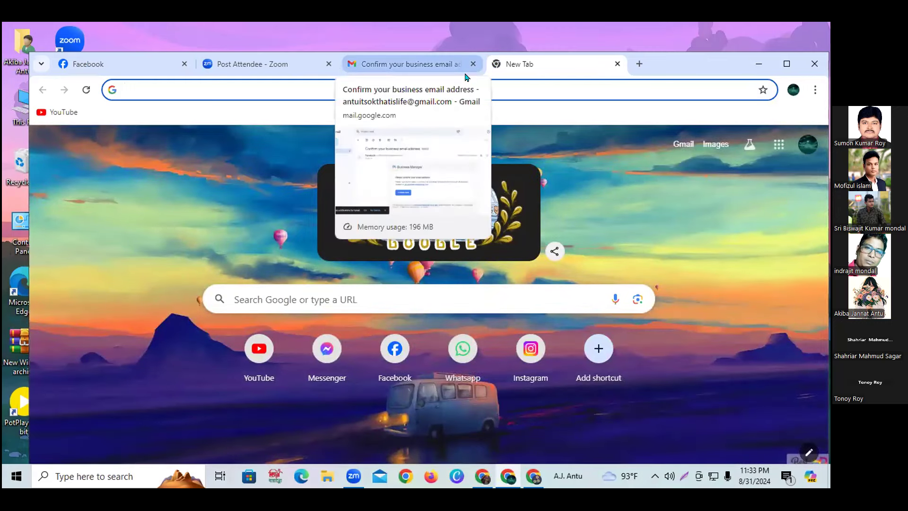
pyautogui.click(251, 88)
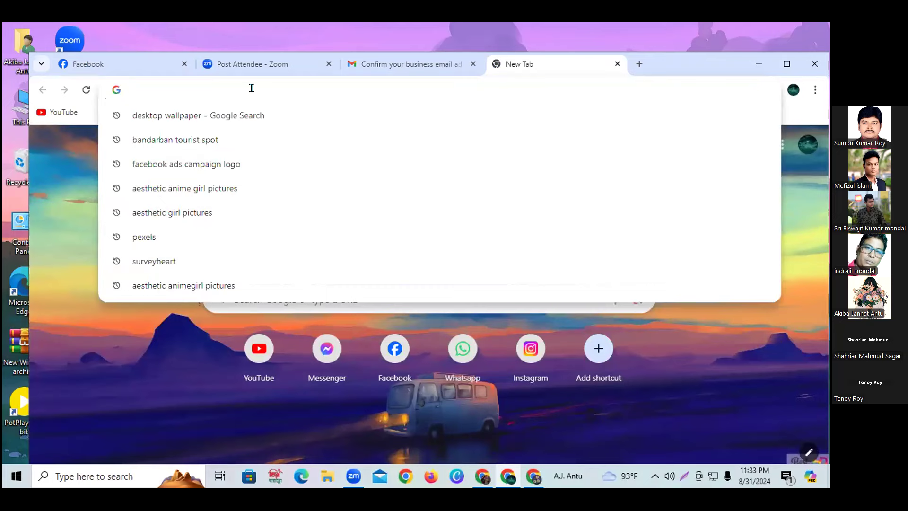
# Load business.facebook.com and open Antu Fashion Ltd's Business Settings.
pyautogui.write('b')
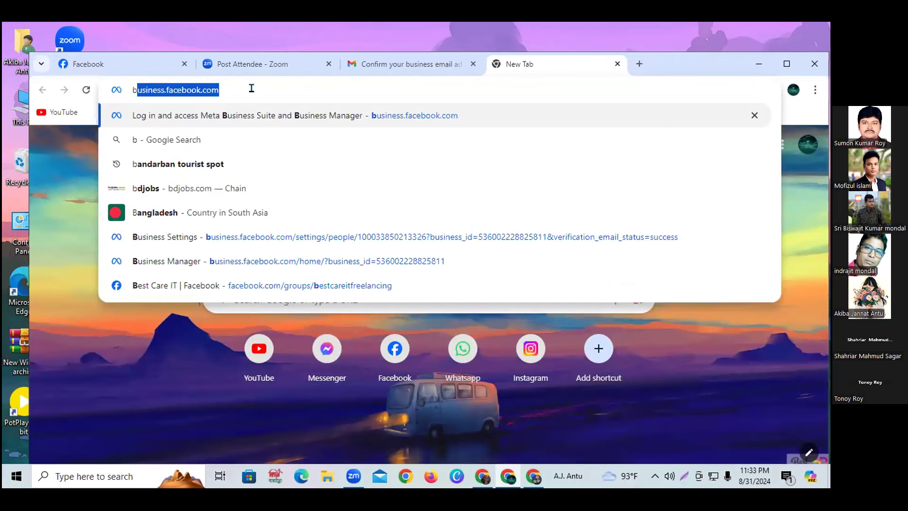
pyautogui.press('Return')
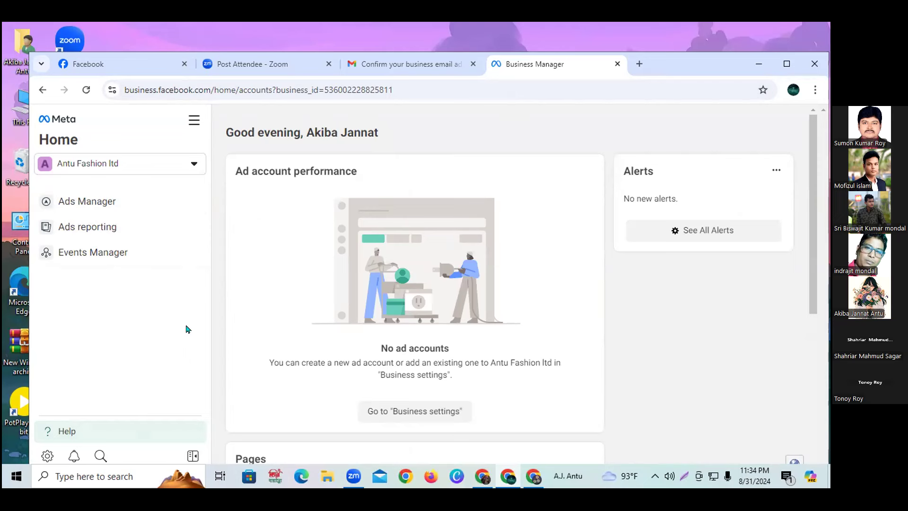
pyautogui.click(48, 456)
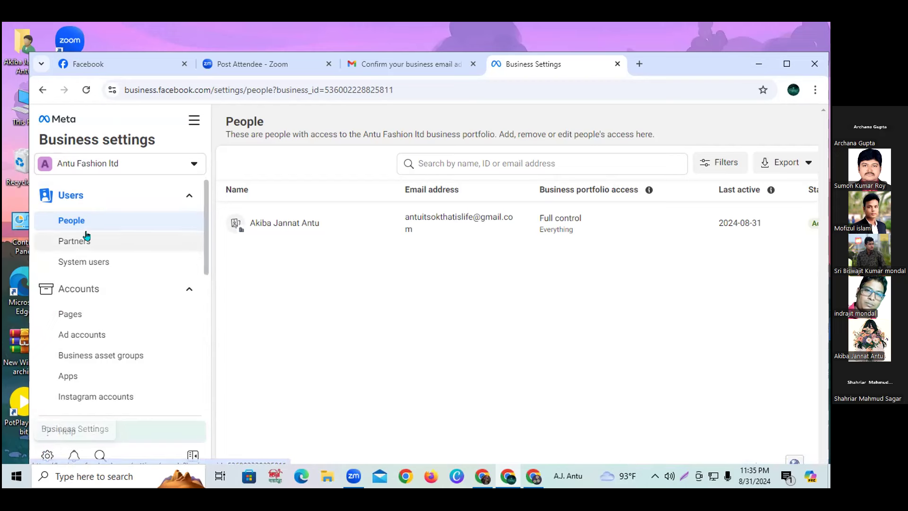
pyautogui.scroll(-3, 114, 320)
pyautogui.scroll(3, 116, 340)
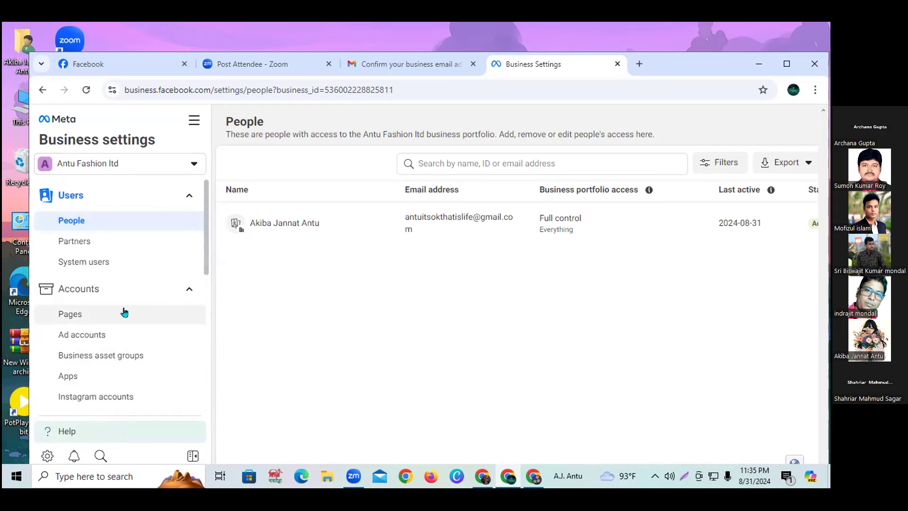
pyautogui.scroll(-5, 137, 314)
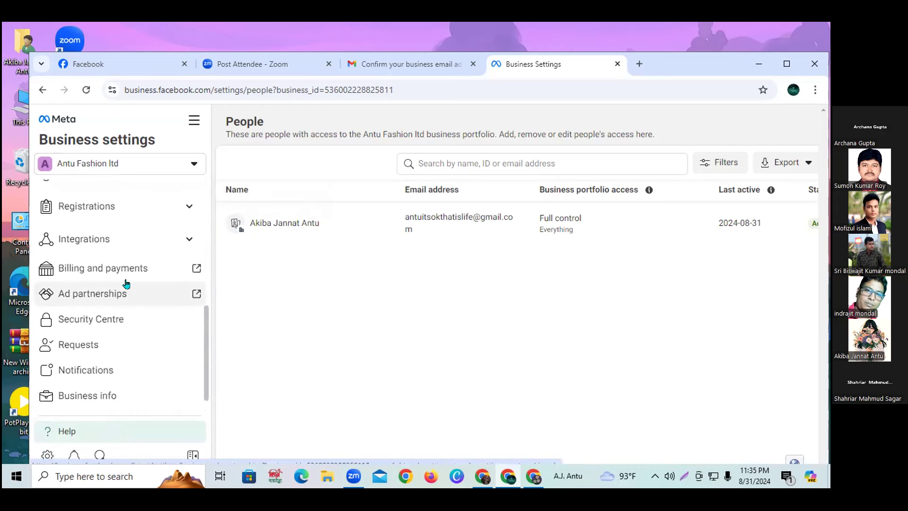
pyautogui.scroll(-1, 121, 239)
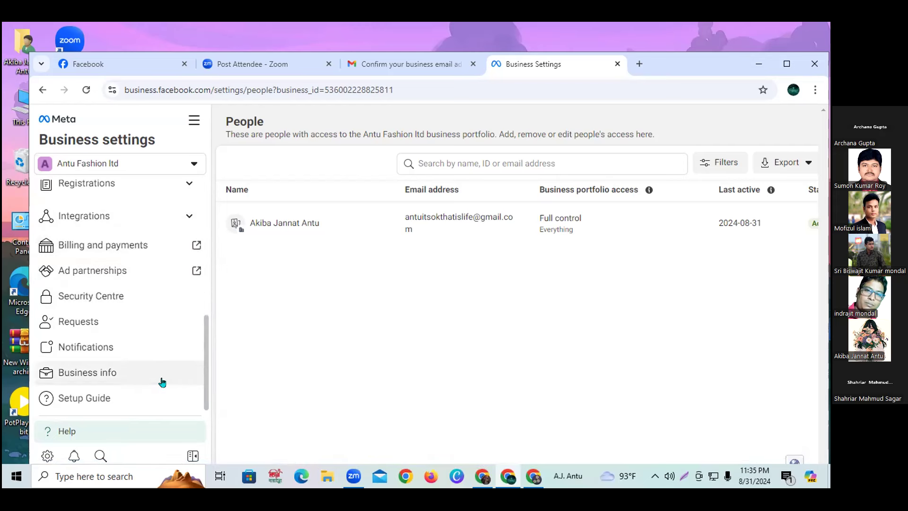
# Show Business info, highlighting the Business Manager ID on the page and in the URL.
pyautogui.click(103, 372)
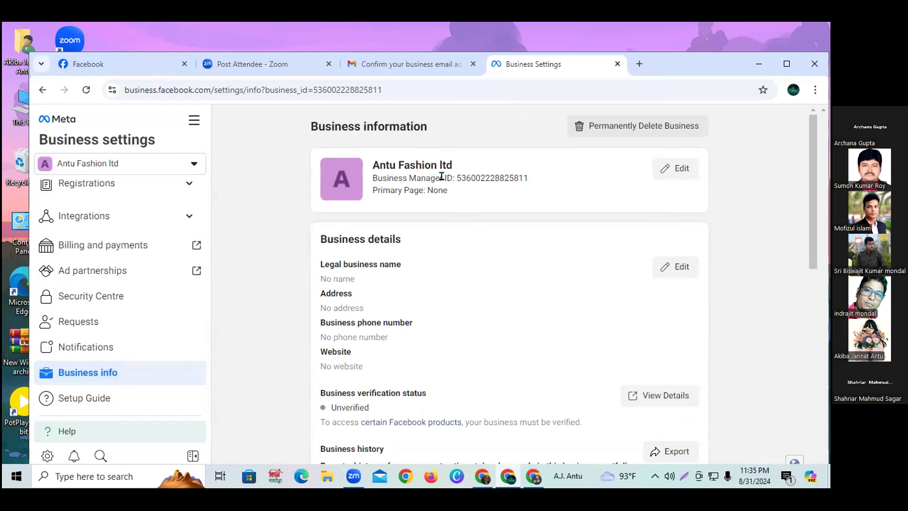
pyautogui.moveTo(456, 177); pyautogui.dragTo(529, 176)
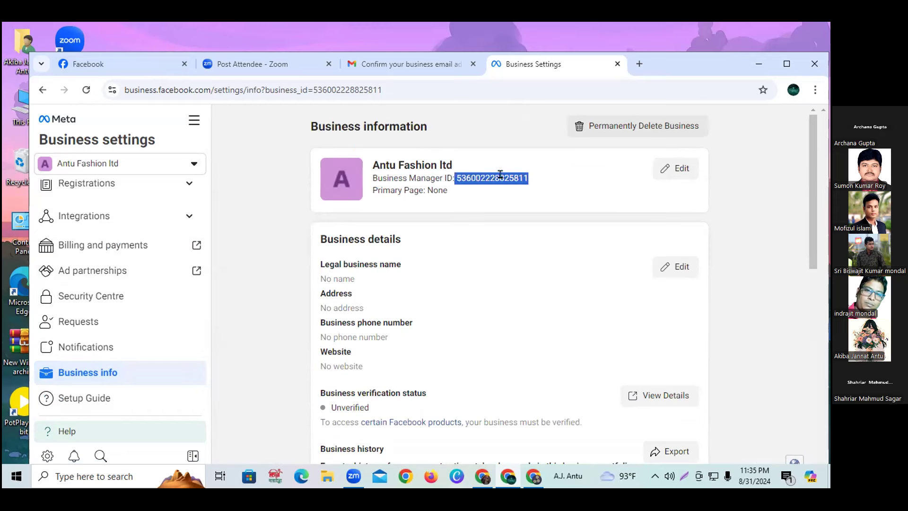
pyautogui.click(383, 90)
pyautogui.moveTo(382, 90); pyautogui.dragTo(329, 89)
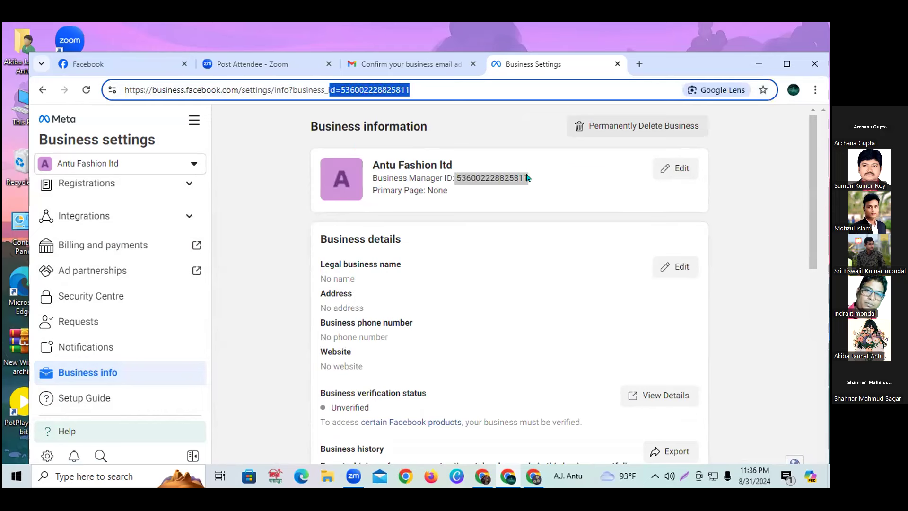
pyautogui.click(542, 178)
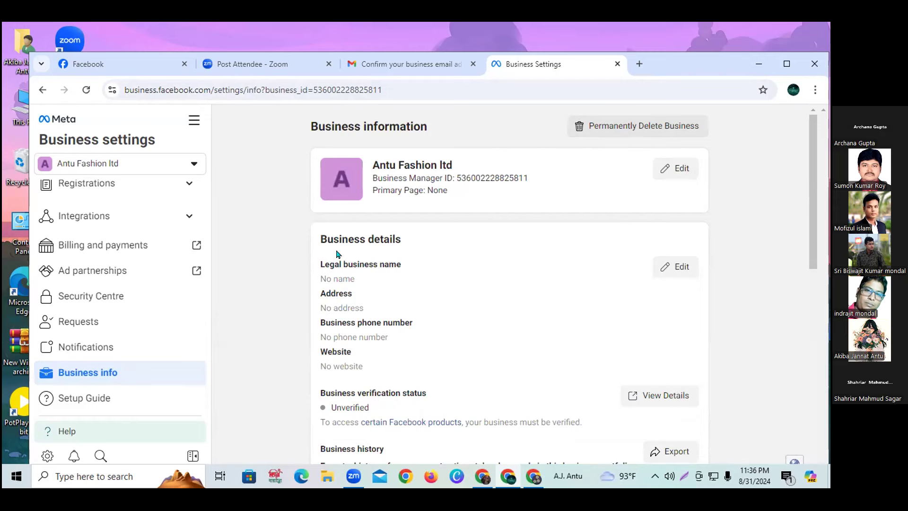
pyautogui.moveTo(320, 236); pyautogui.dragTo(407, 242)
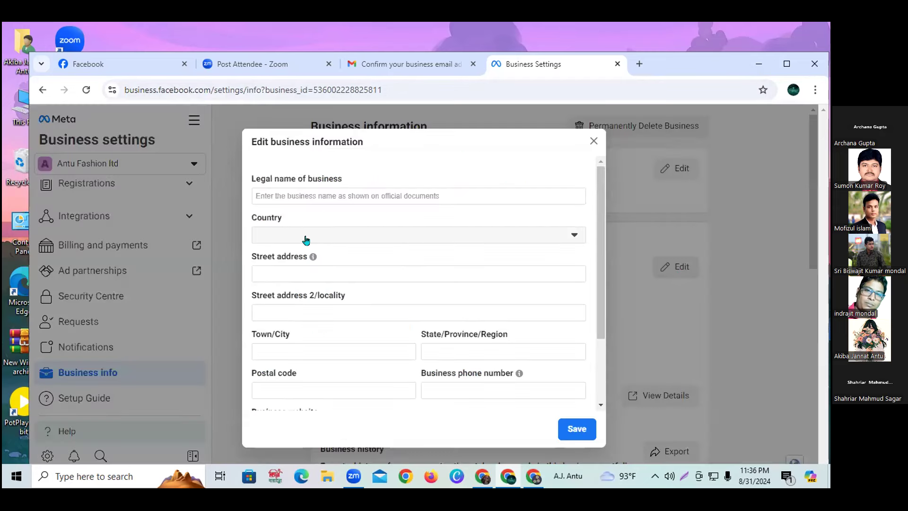
# Enter legal name 'Antu Fashin' and set the country to Bangladesh.
pyautogui.click(297, 190)
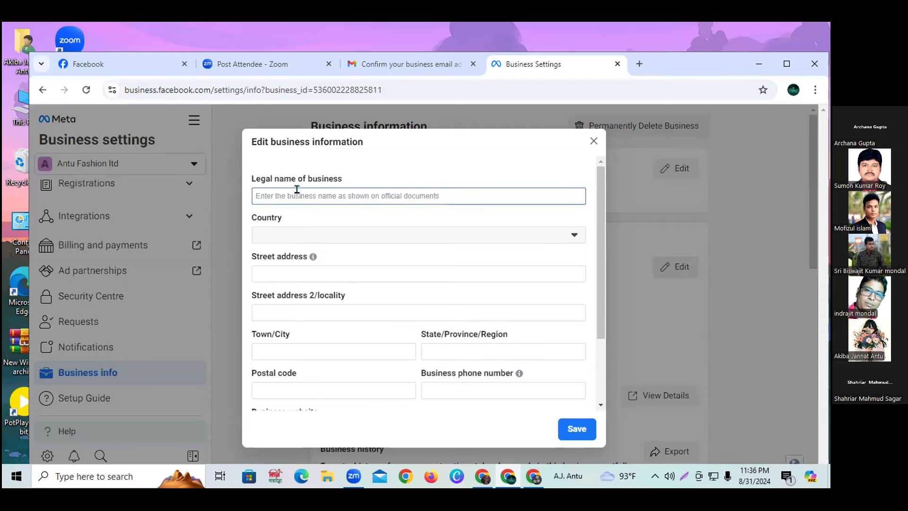
pyautogui.write('Antu ')
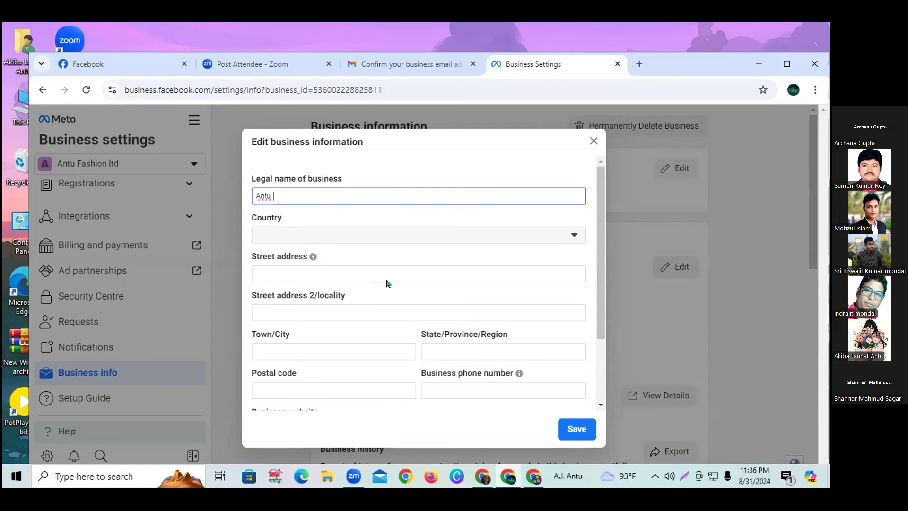
pyautogui.write('Fashin')
pyautogui.click(292, 234)
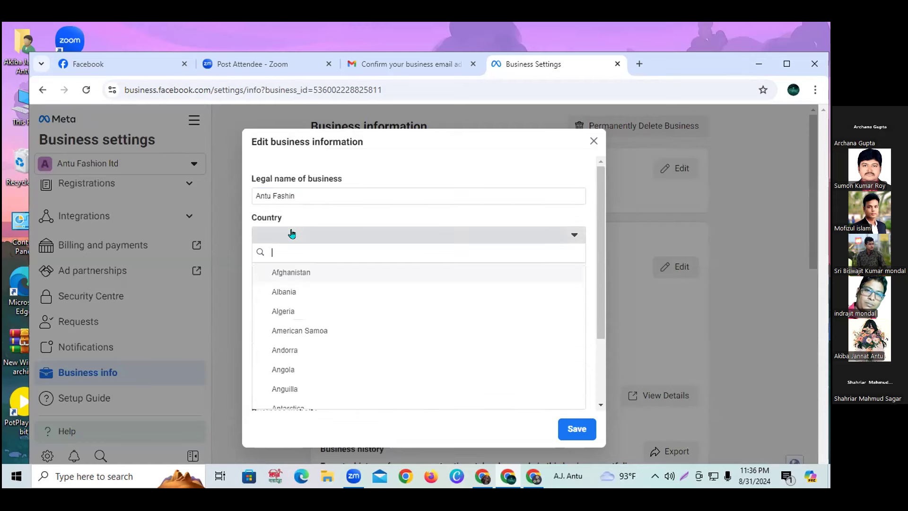
pyautogui.write('b')
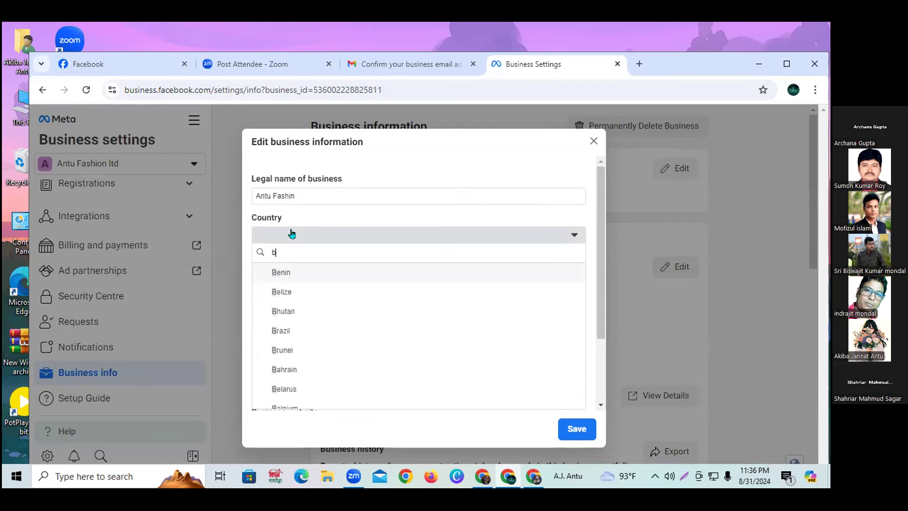
pyautogui.write('an')
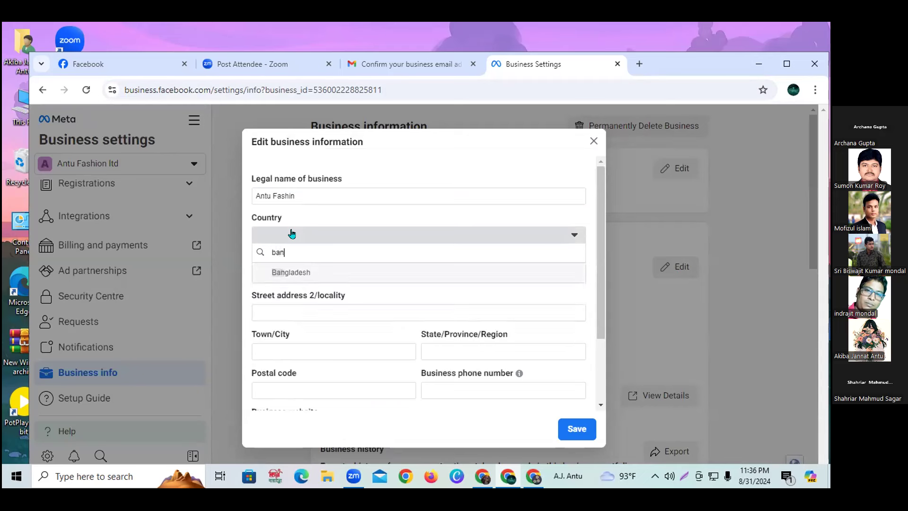
pyautogui.click(294, 268)
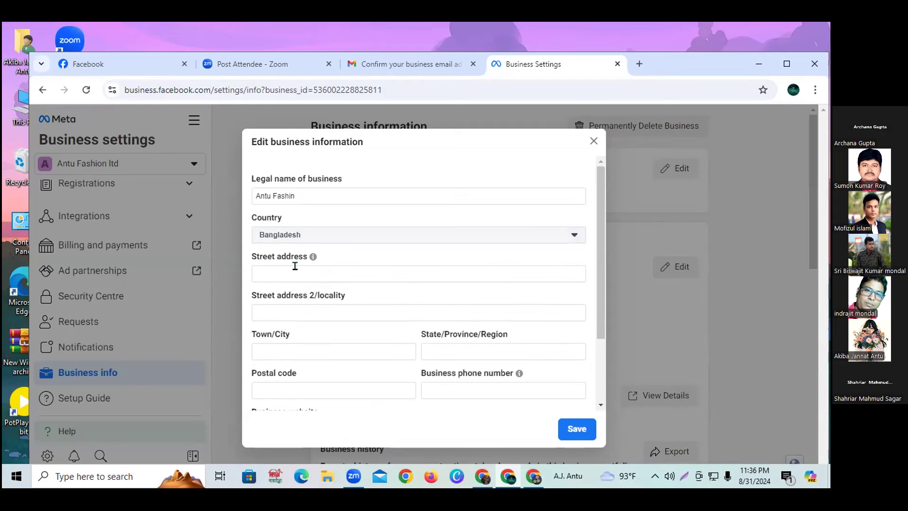
pyautogui.click(296, 267)
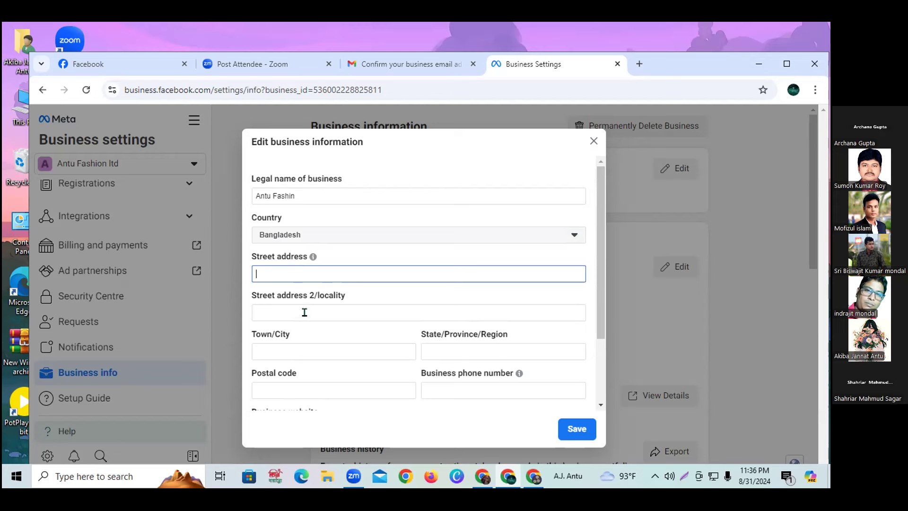
pyautogui.press('Tab')
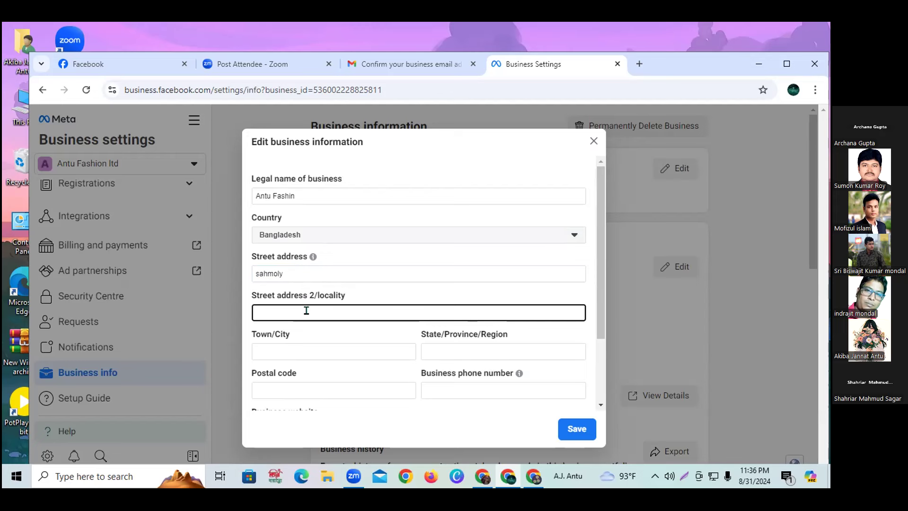
pyautogui.click(333, 352)
pyautogui.write('Dhaka')
pyautogui.click(485, 350)
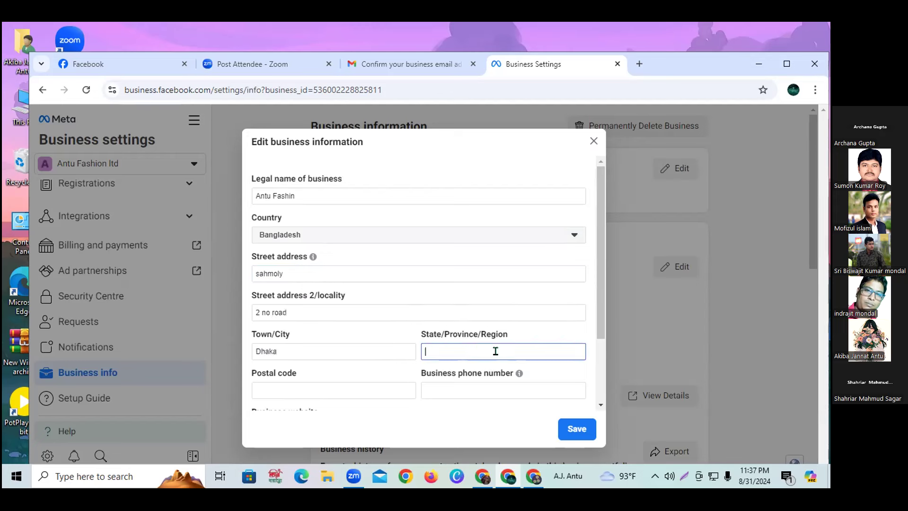
pyautogui.write('Dhaka')
pyautogui.click(369, 389)
pyautogui.write('1207')
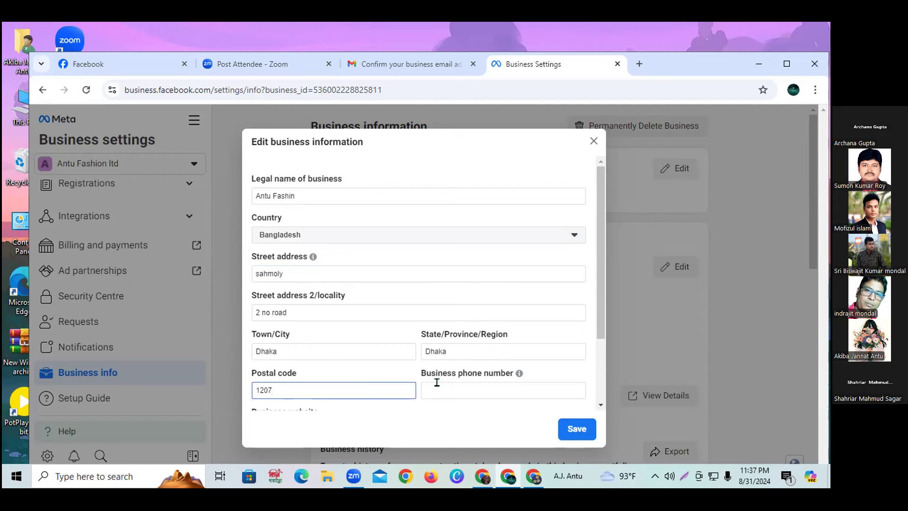
pyautogui.click(469, 388)
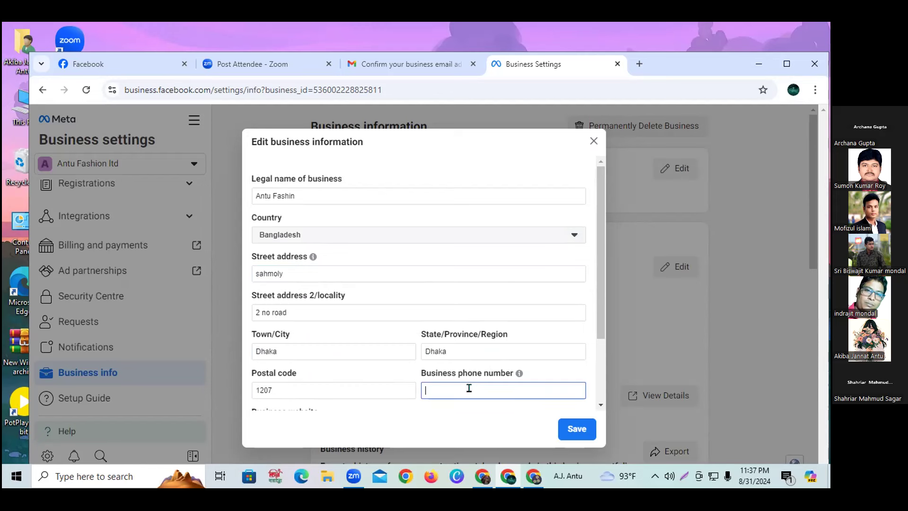
pyautogui.scroll(-2, 476, 267)
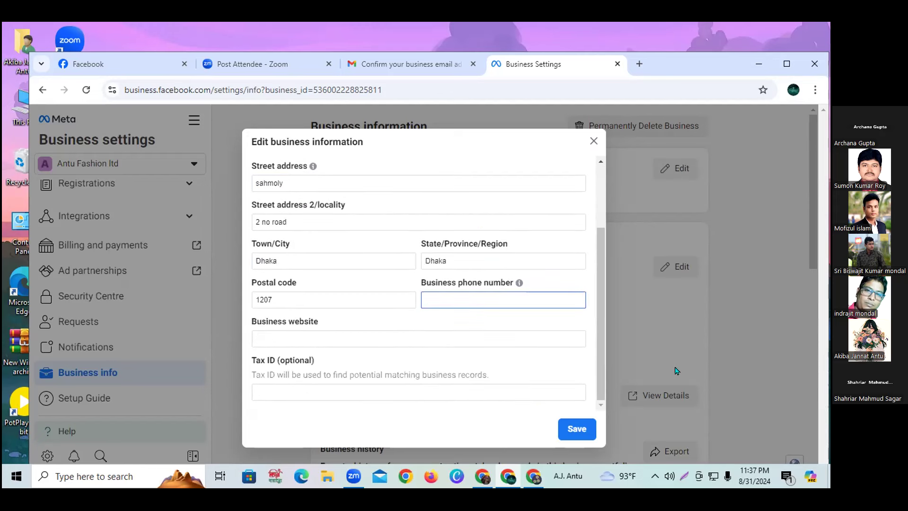
pyautogui.click(334, 337)
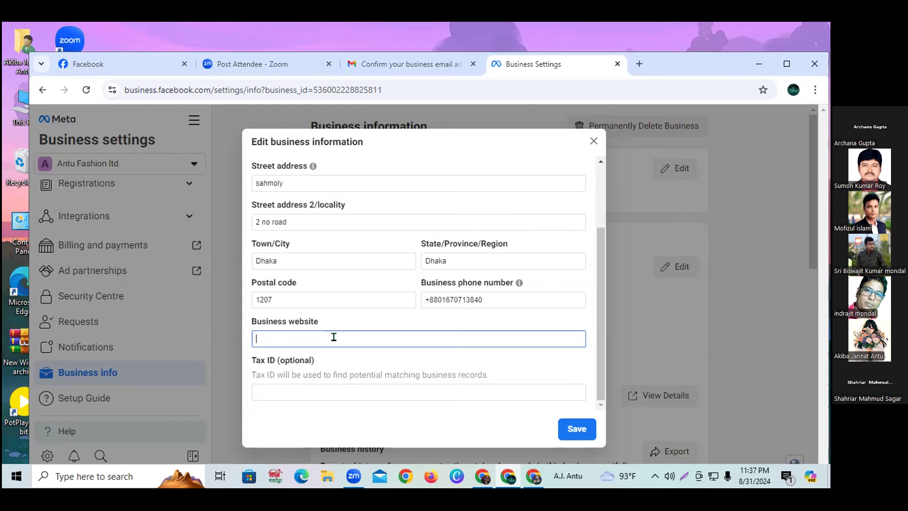
pyautogui.write('www.antufashion.com')
pyautogui.click(586, 322)
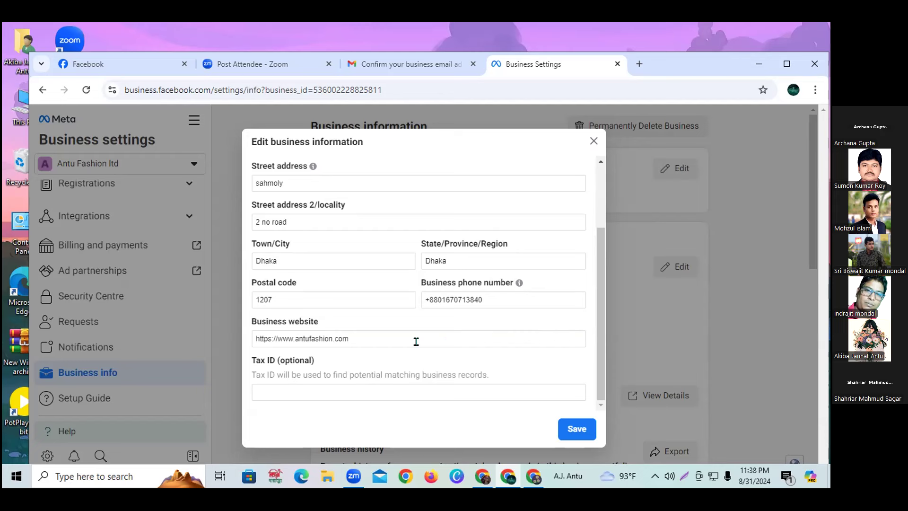
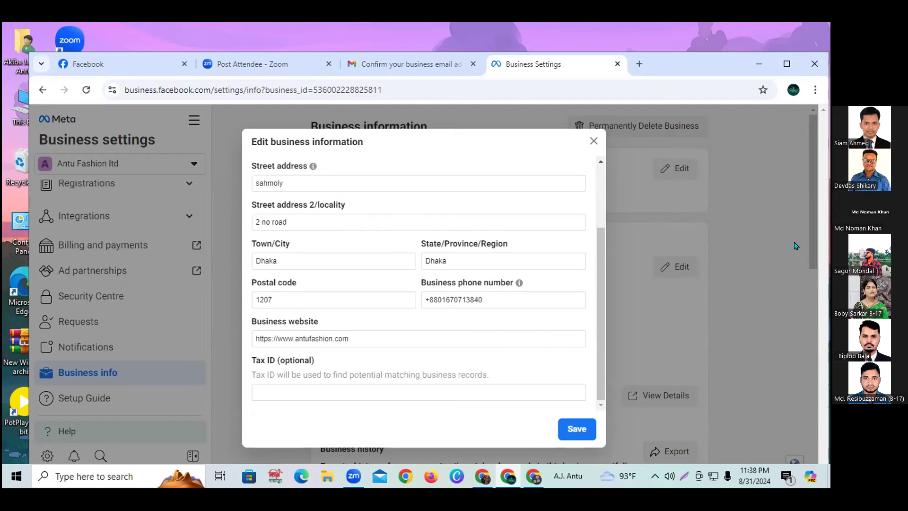
# Save Antu Fashion Ltd's edited business details and decline Chrome's offer to save the address.
pyautogui.click(570, 428)
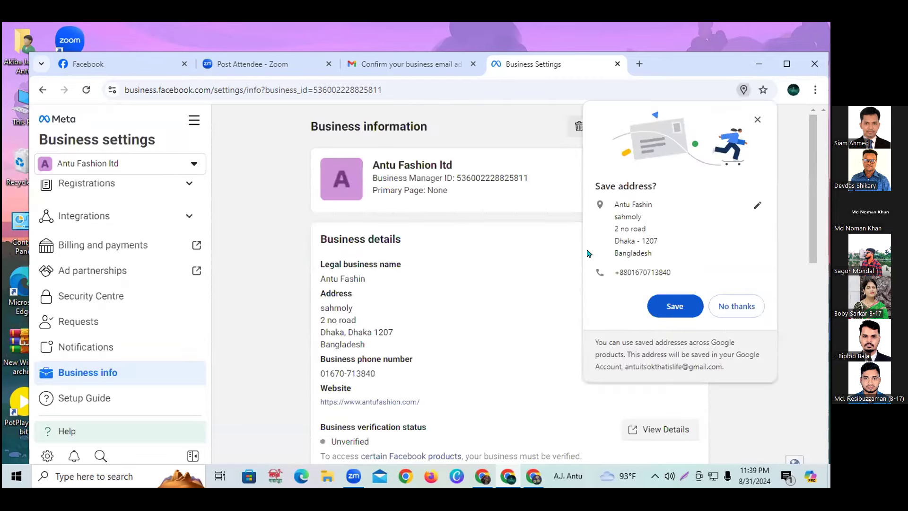
pyautogui.click(741, 304)
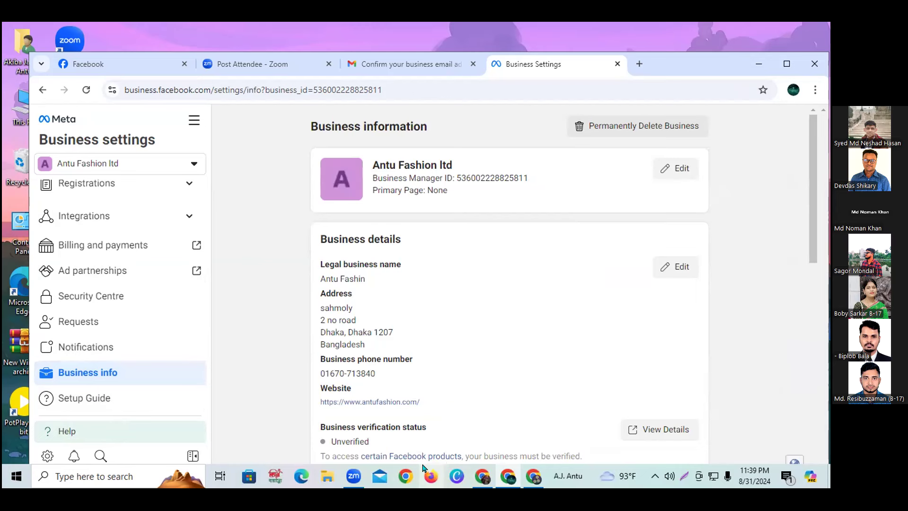
# Go to the People page under Users, then show the business portfolio list.
pyautogui.scroll(5, 135, 212)
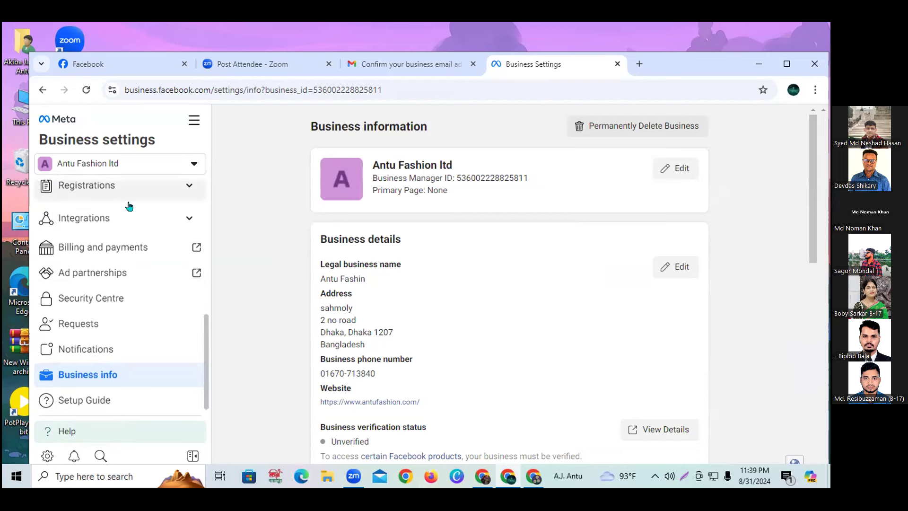
pyautogui.click(77, 196)
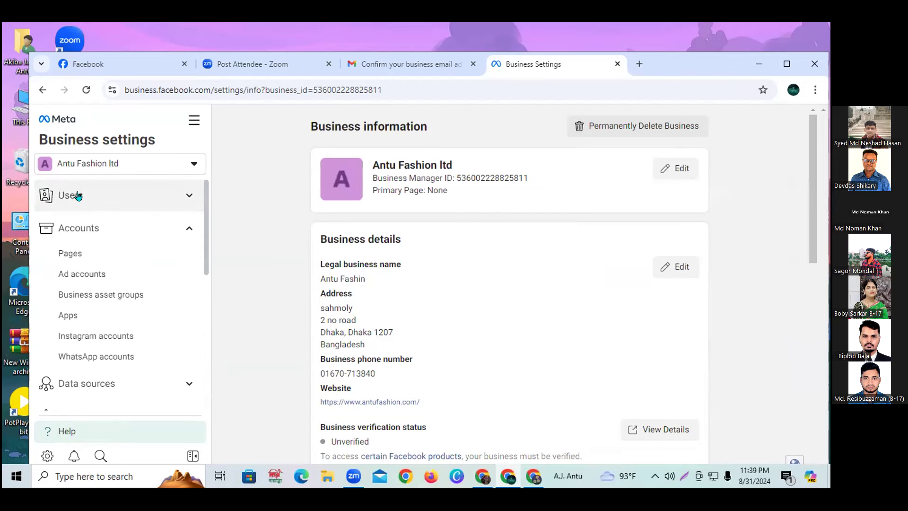
pyautogui.click(78, 195)
pyautogui.click(80, 221)
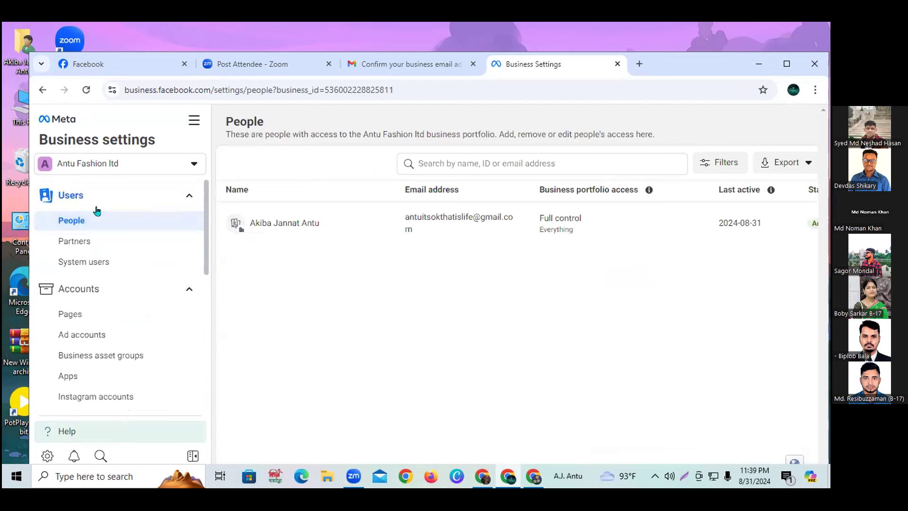
pyautogui.click(115, 167)
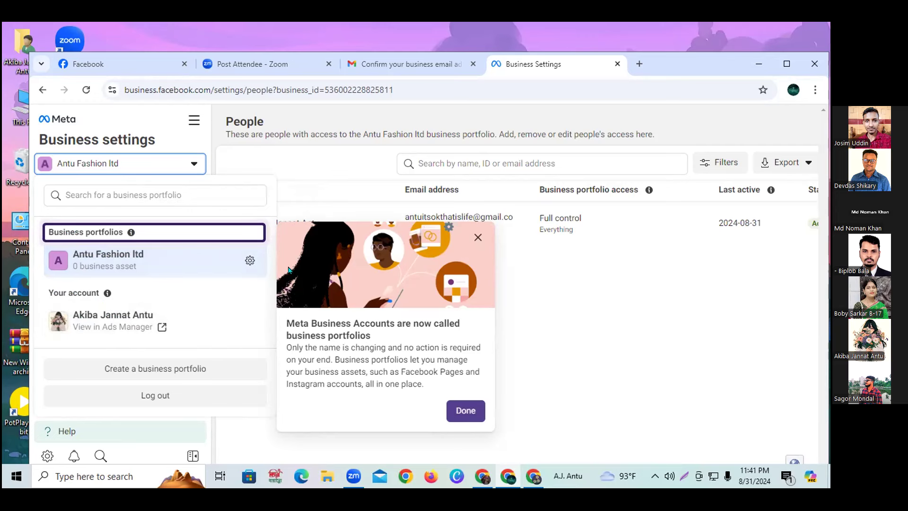
# Dismiss the portfolio dropdown and its 'now called business portfolios' notice.
pyautogui.click(243, 156)
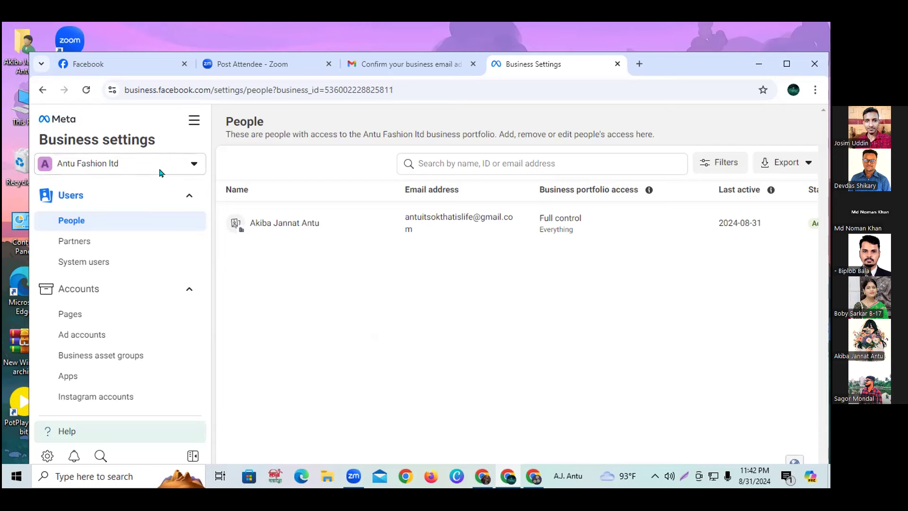
pyautogui.click(65, 196)
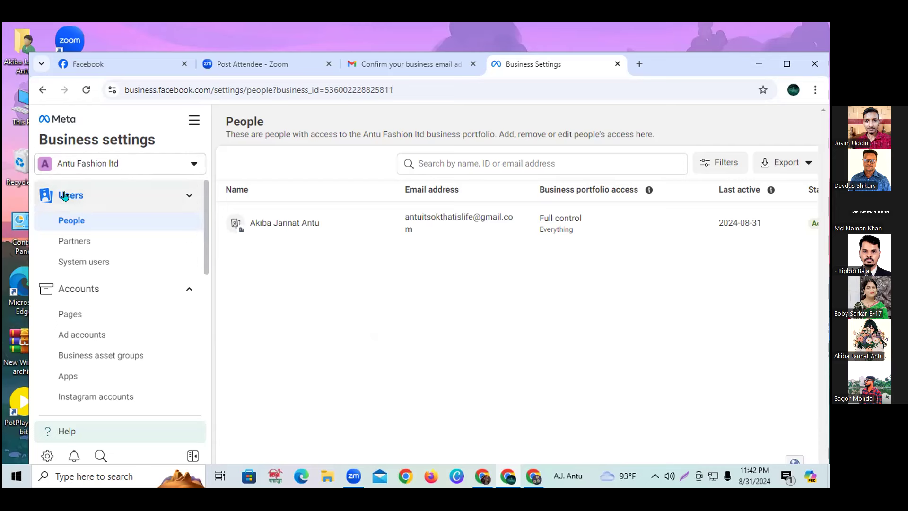
pyautogui.click(108, 232)
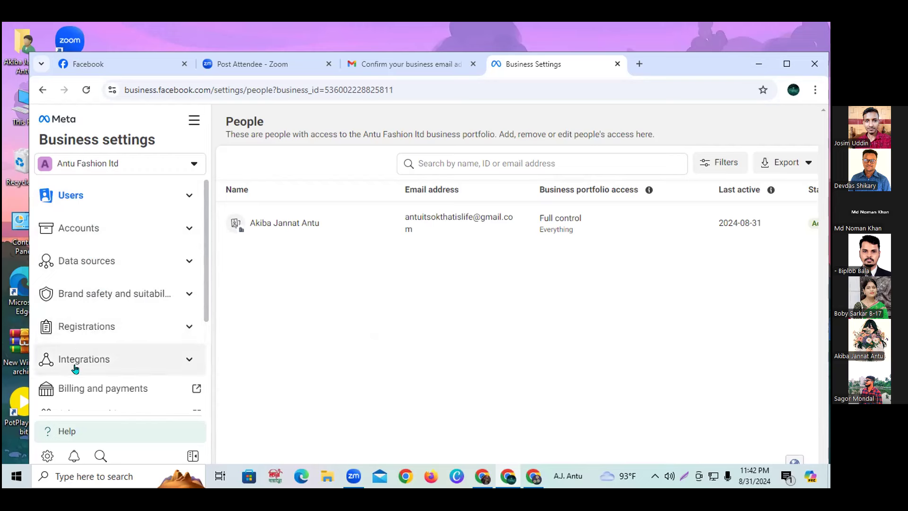
pyautogui.scroll(-1, 94, 395)
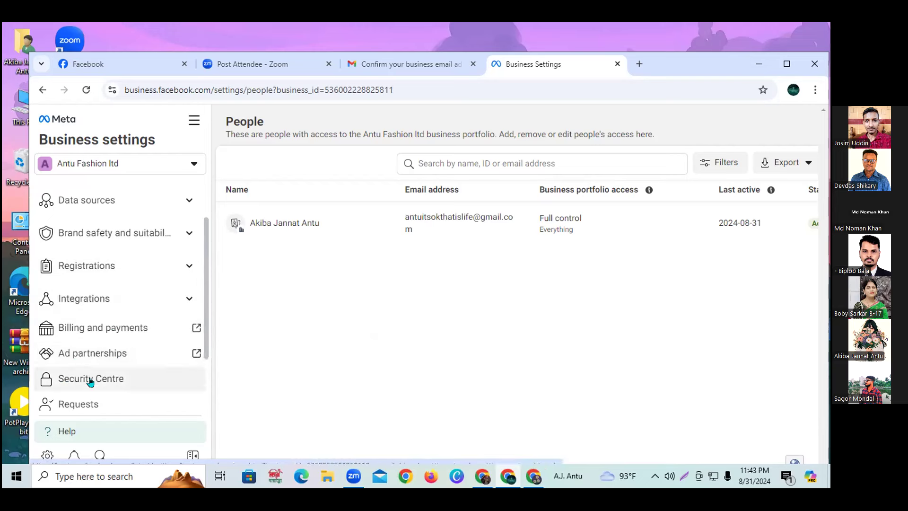
pyautogui.scroll(-1, 105, 383)
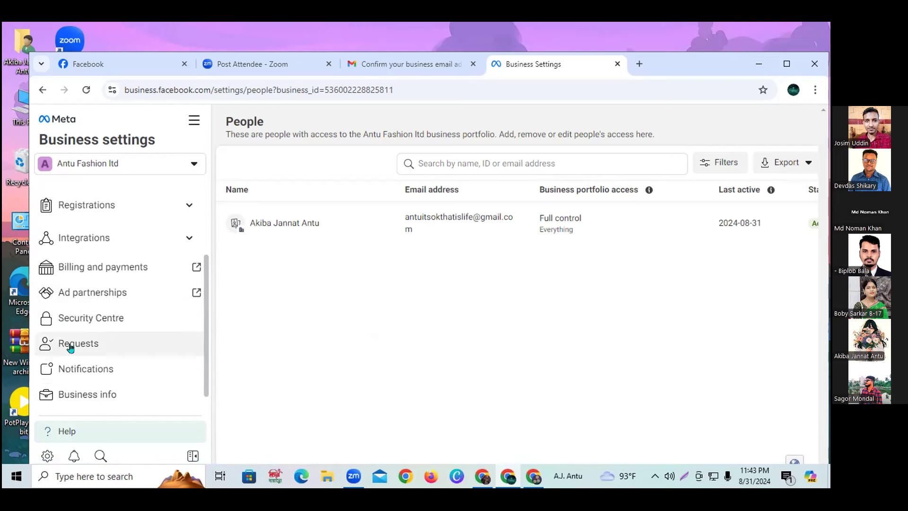
pyautogui.scroll(-1, 78, 395)
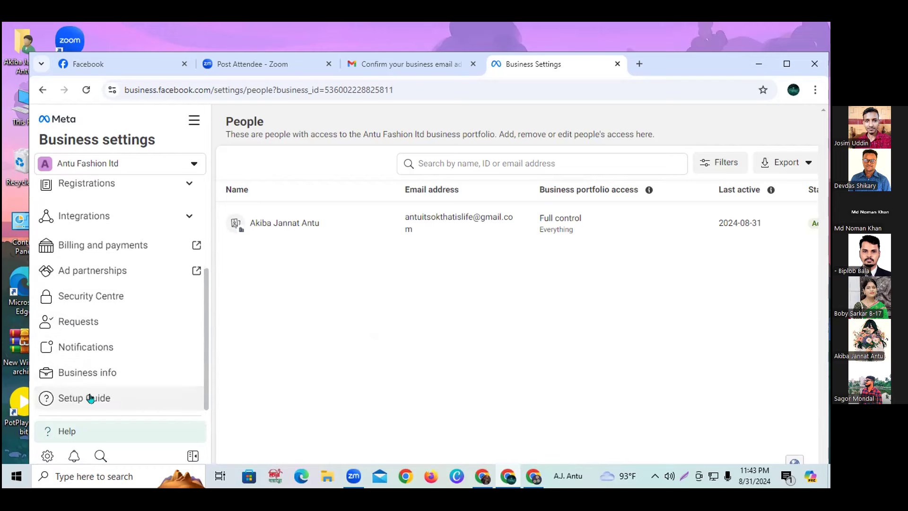
pyautogui.scroll(3, 92, 294)
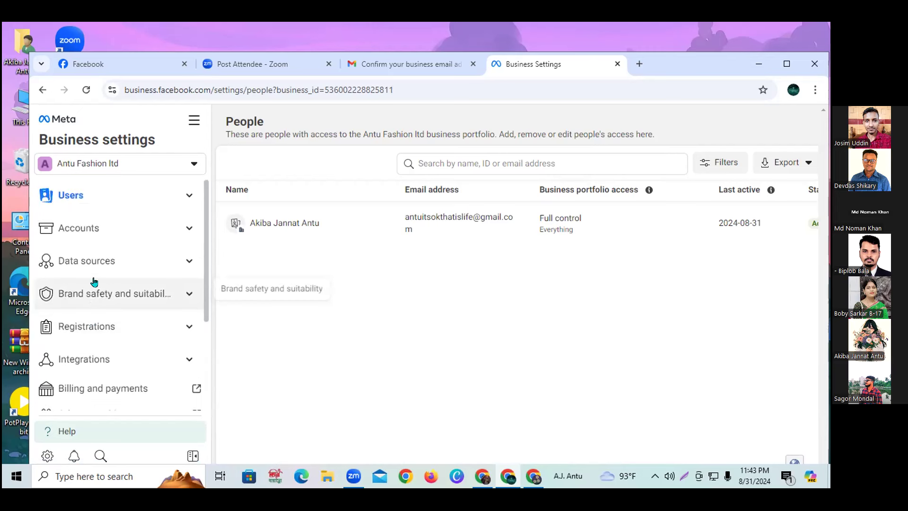
pyautogui.click(99, 195)
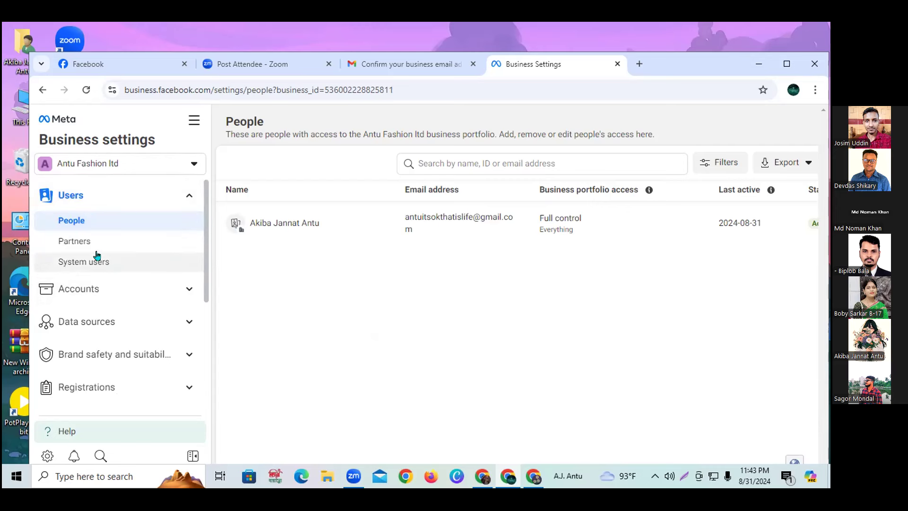
# Browse the sidebar's Accounts and Data sources sections, such as Catalogues and Pixels.
pyautogui.click(75, 196)
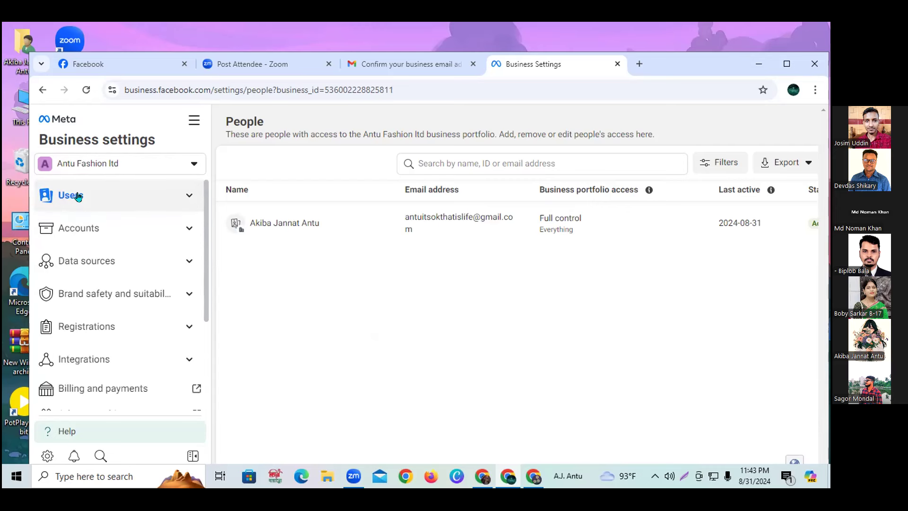
pyautogui.click(67, 230)
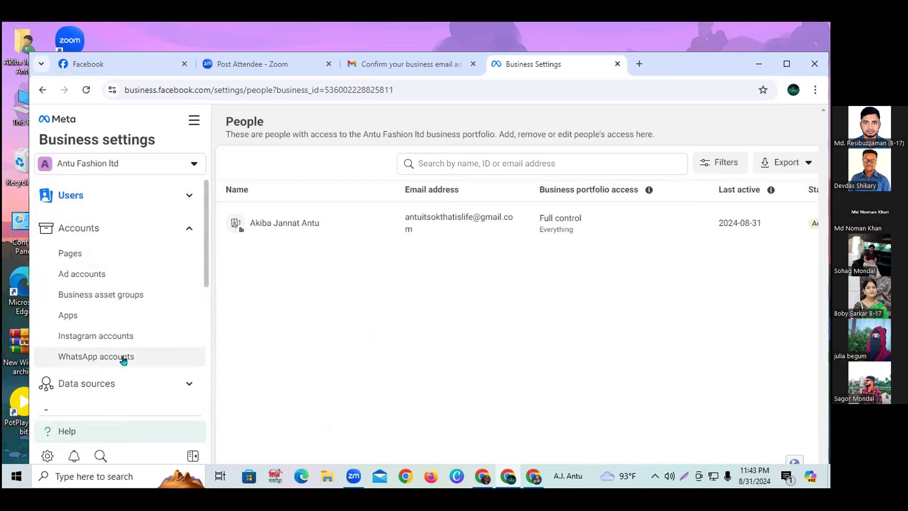
pyautogui.click(105, 228)
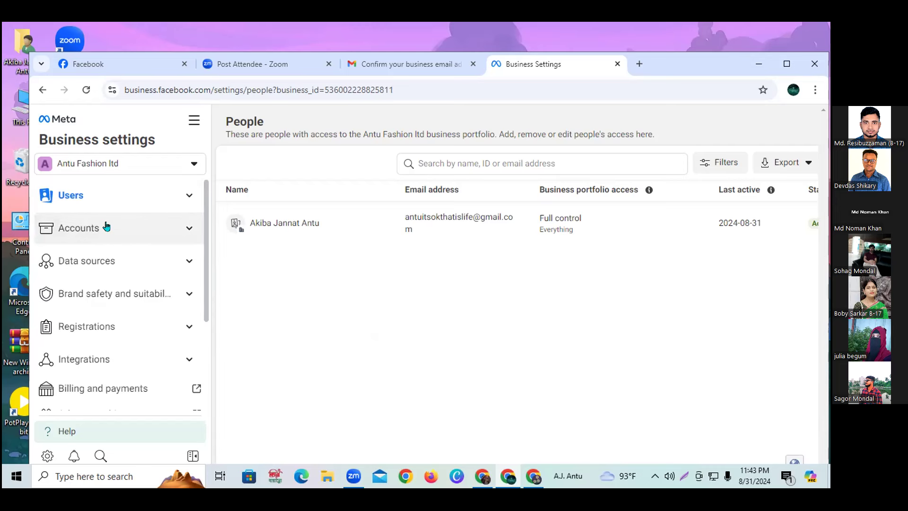
pyautogui.click(85, 261)
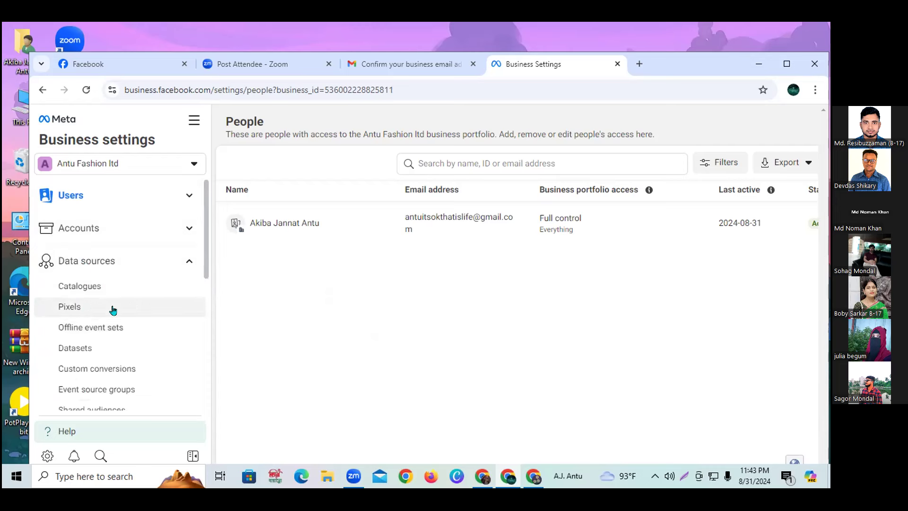
pyautogui.scroll(-1, 127, 327)
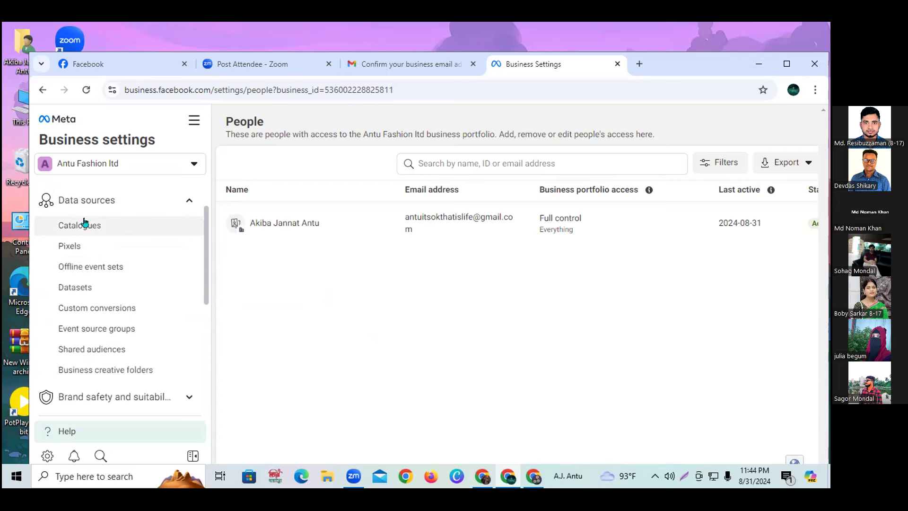
# Check the Registrations options, then expand Accounts to show Pages, Ad accounts and Instagram accounts.
pyautogui.click(89, 201)
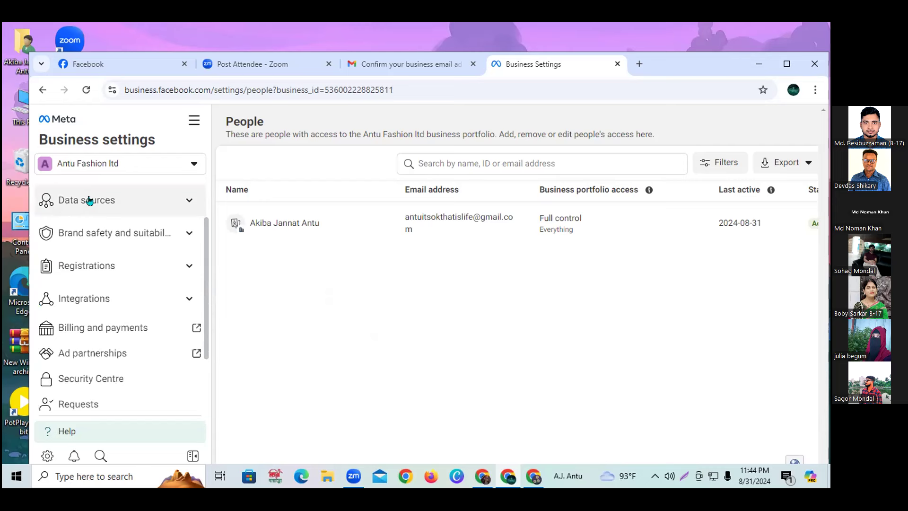
pyautogui.click(113, 268)
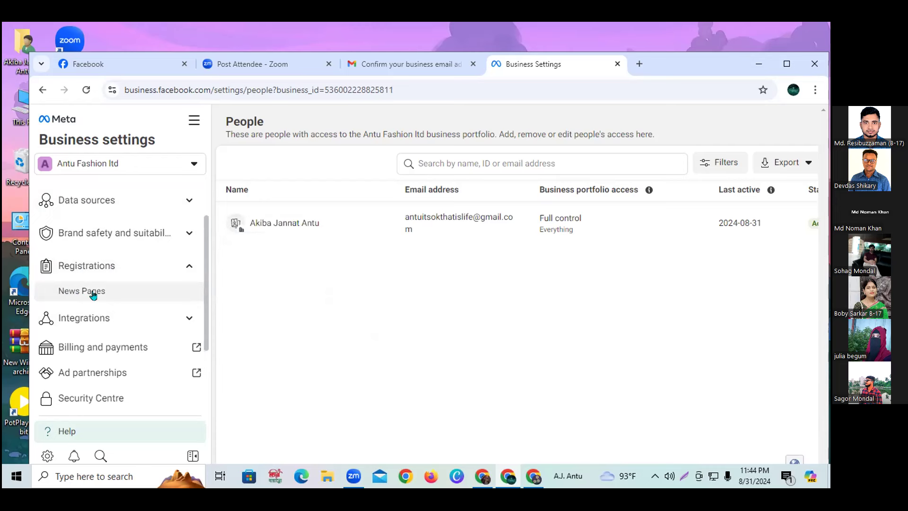
pyautogui.click(95, 268)
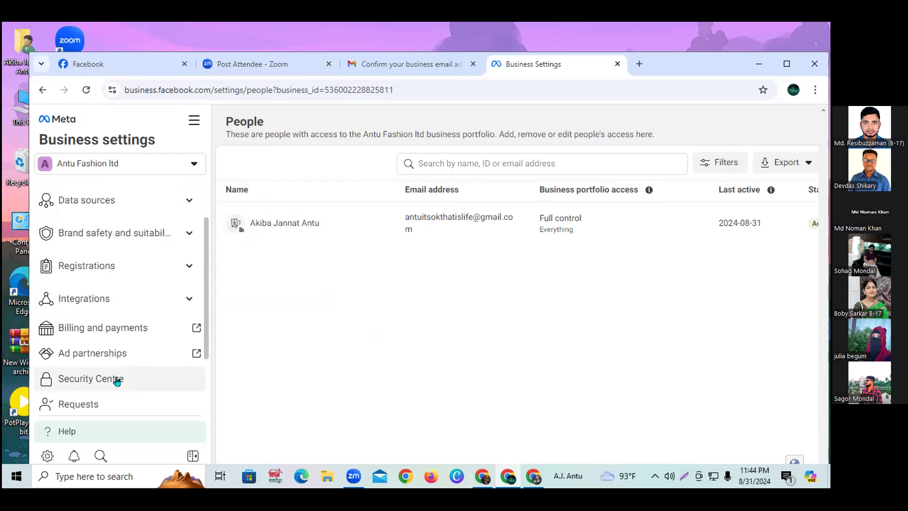
pyautogui.scroll(-2, 124, 386)
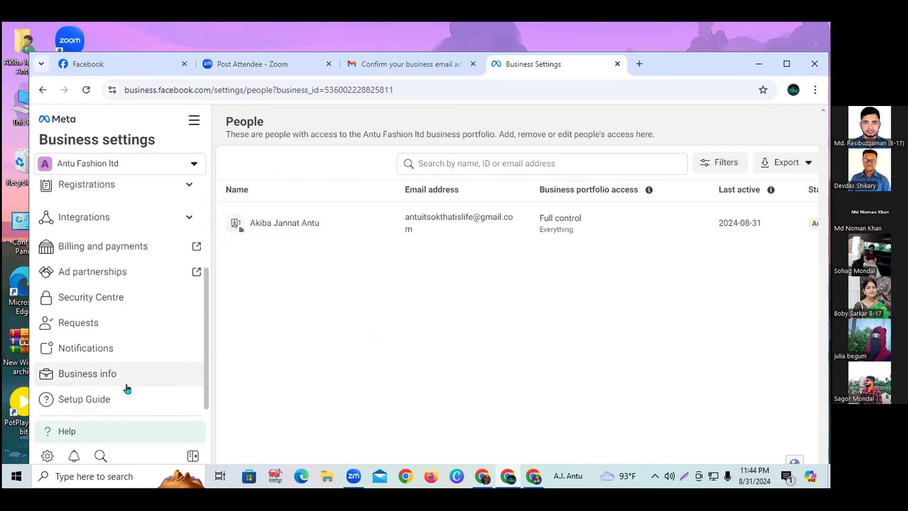
pyautogui.scroll(3, 127, 388)
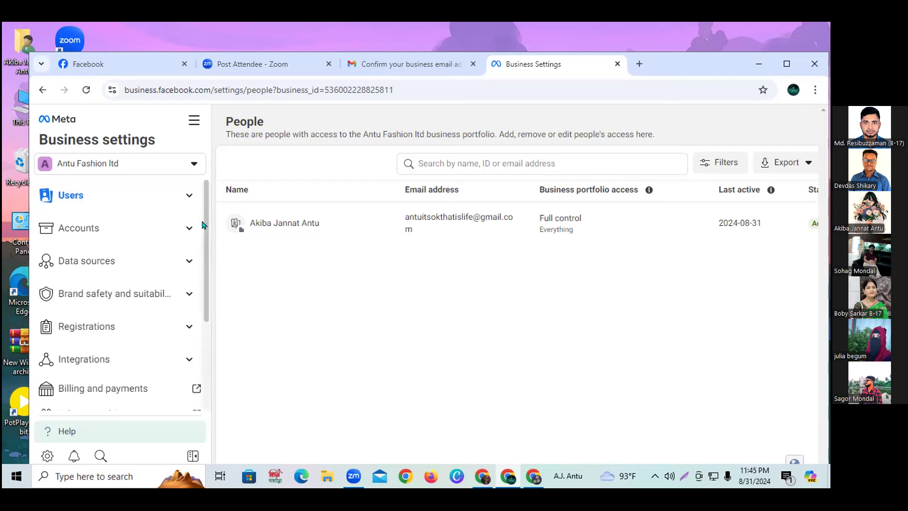
pyautogui.click(85, 229)
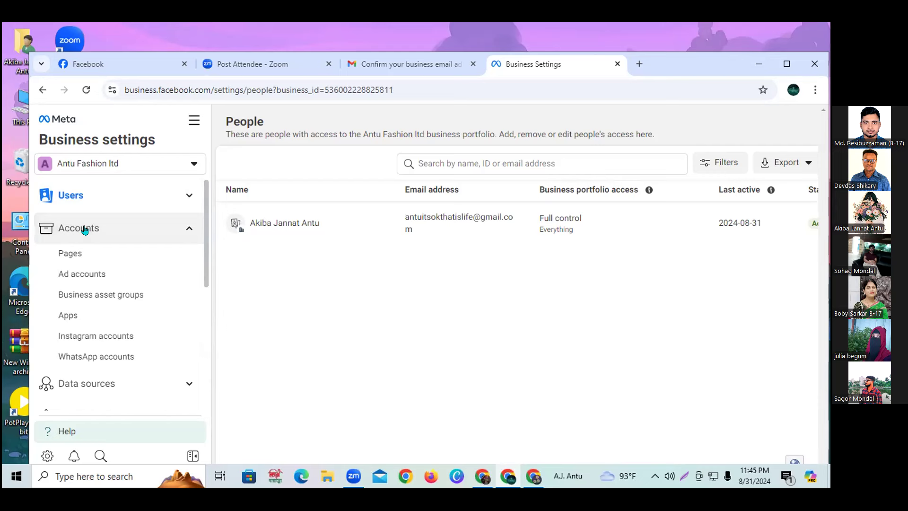
# View the Pages list confirming Antu Fashion Ltd has no Pages, then return to Facebook.
pyautogui.click(75, 259)
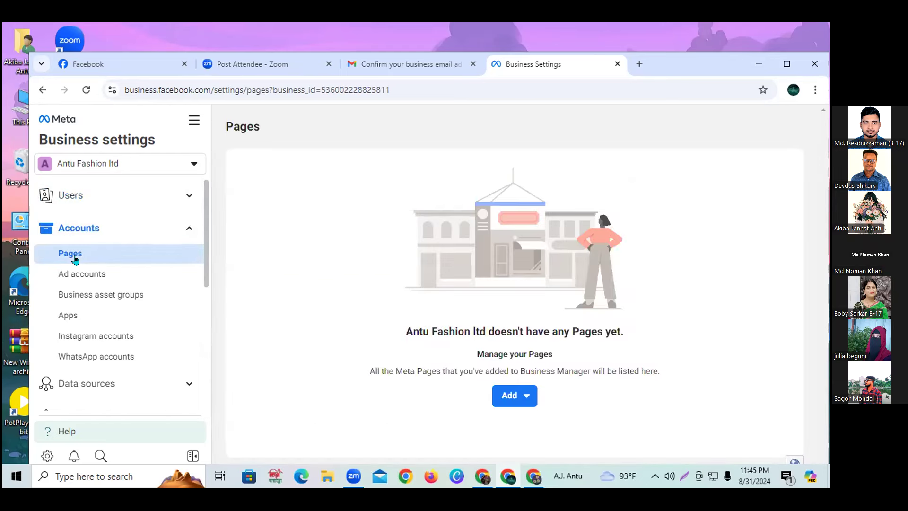
pyautogui.moveTo(413, 330); pyautogui.dragTo(625, 336)
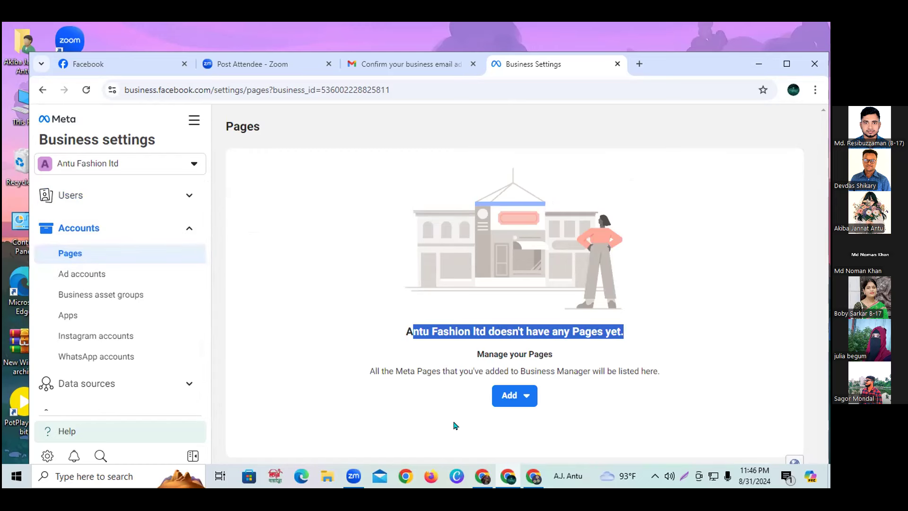
pyautogui.click(319, 230)
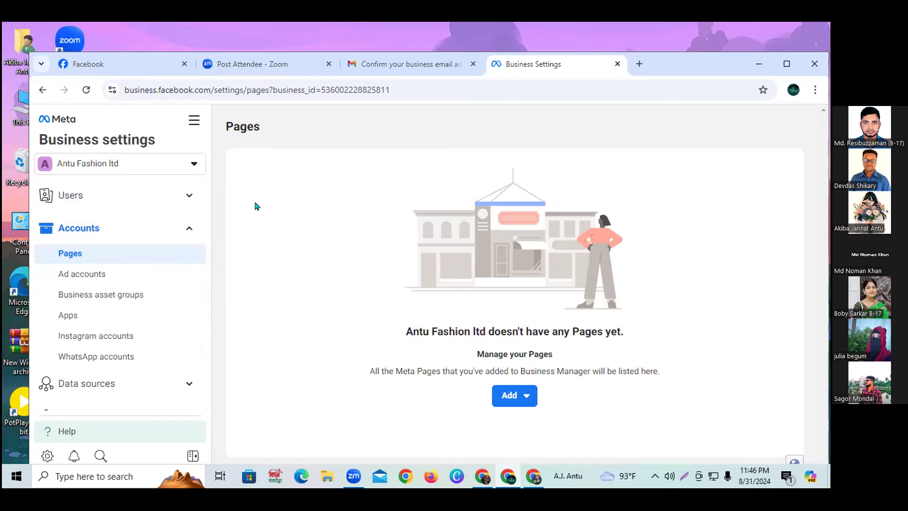
pyautogui.click(83, 65)
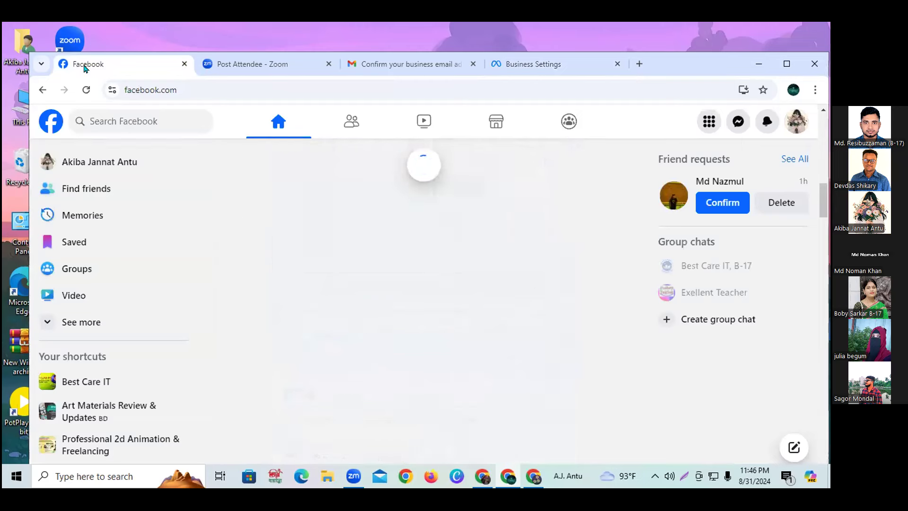
# Expand Facebook's sidebar with See more and go to the Pages area.
pyautogui.click(79, 329)
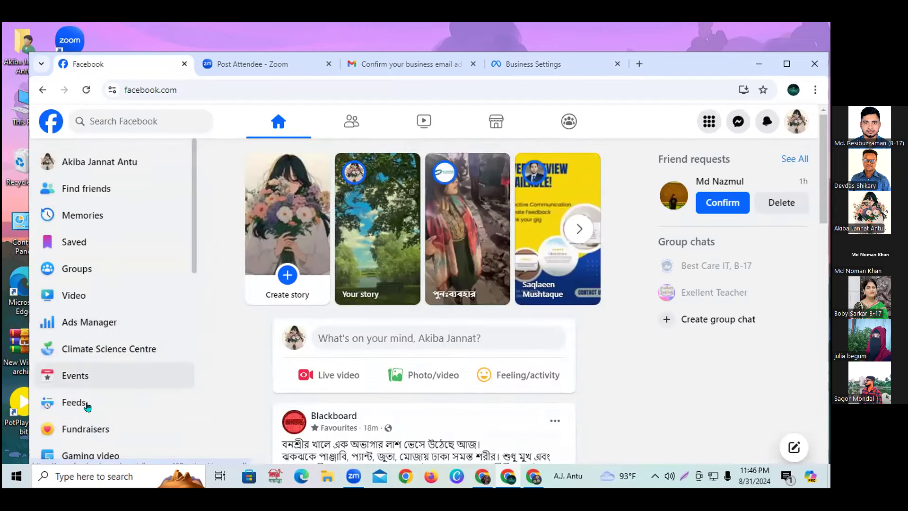
pyautogui.scroll(-2, 99, 307)
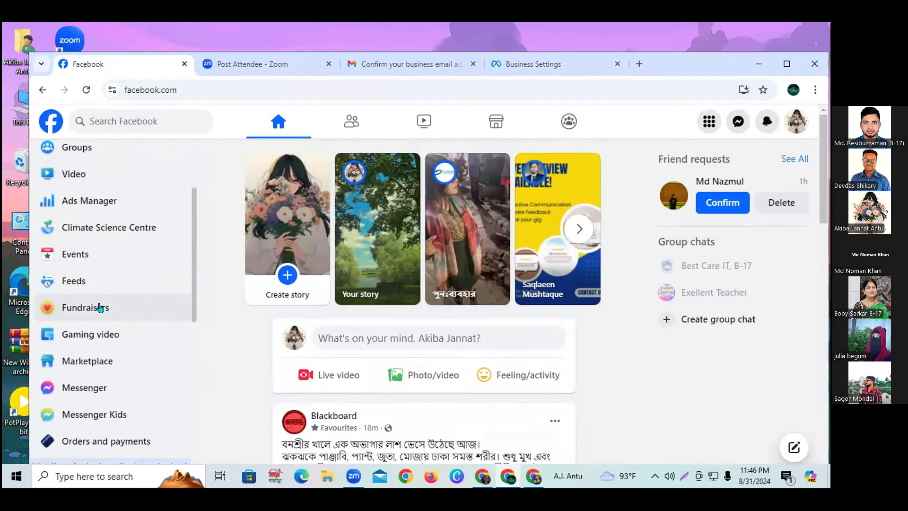
pyautogui.scroll(-4, 88, 205)
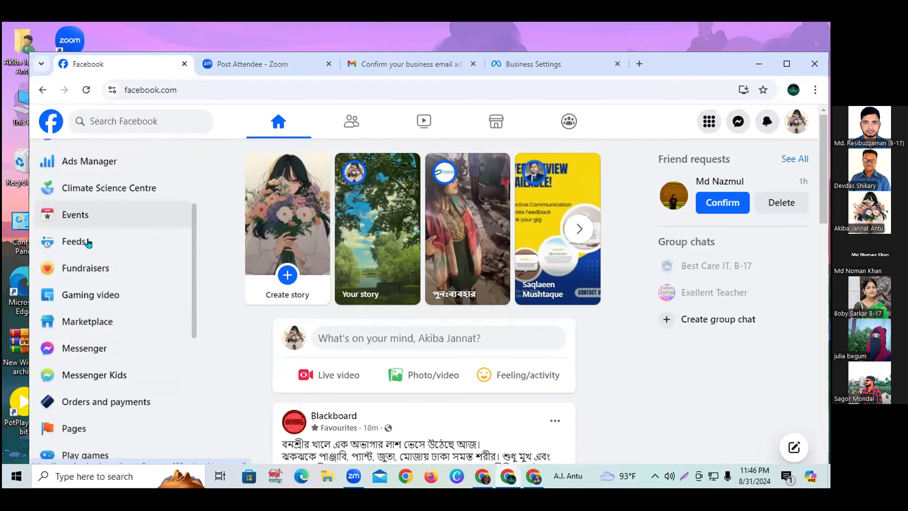
pyautogui.click(83, 282)
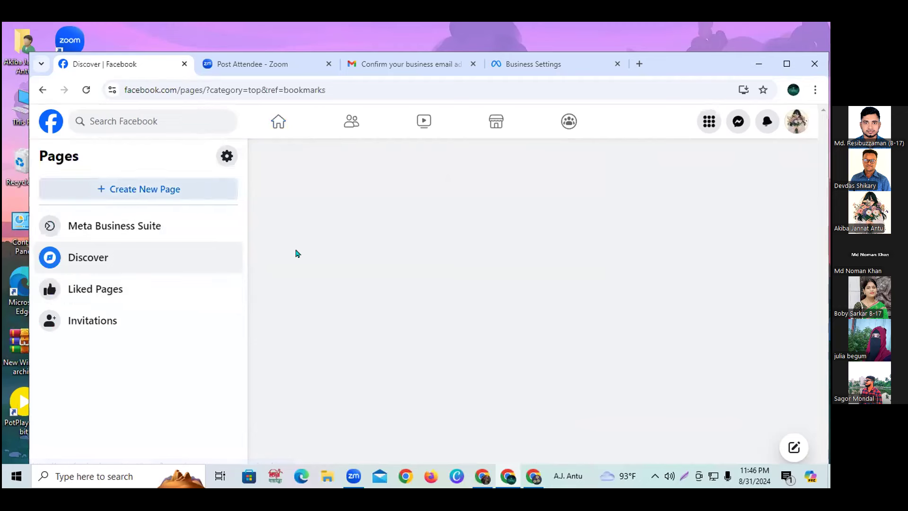
# Start a new Facebook Page with Create New Page.
pyautogui.click(163, 189)
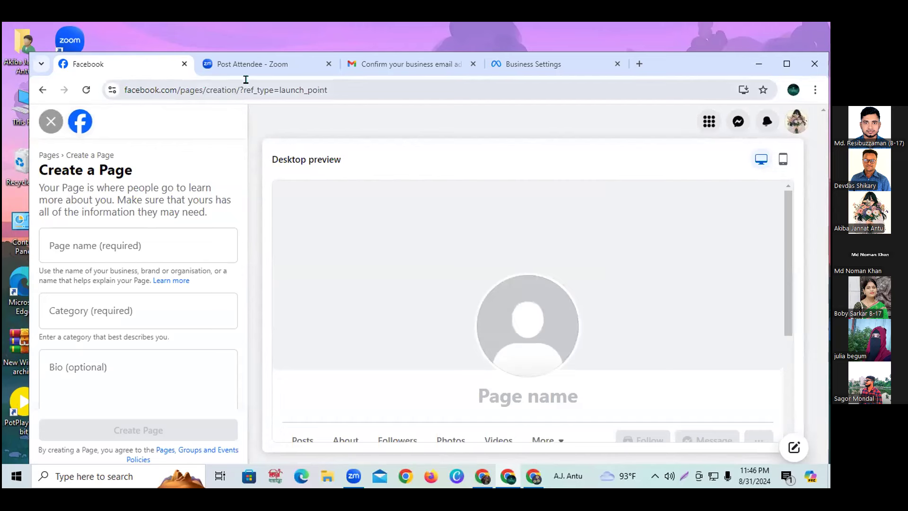
# Enter Page name 'book shop', choose category Book and submit the Page.
pyautogui.click(115, 246)
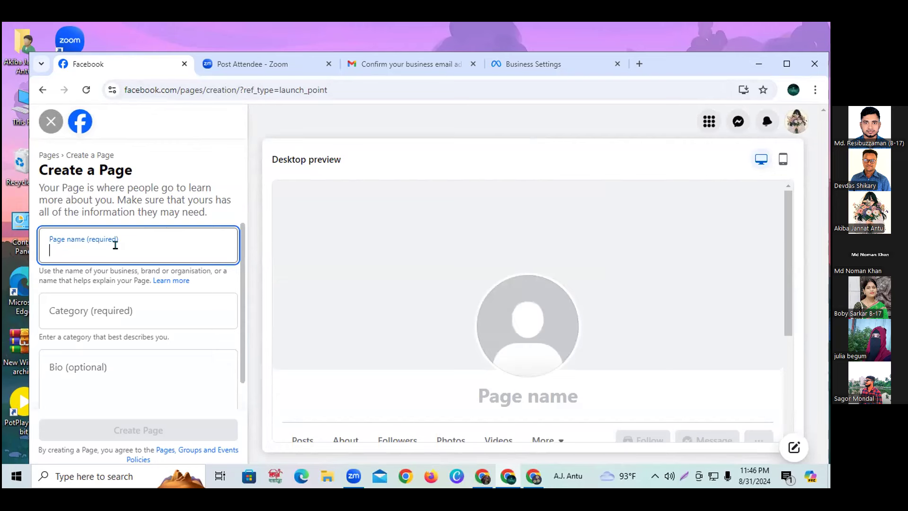
pyautogui.write('book shop')
pyautogui.click(52, 195)
pyautogui.click(98, 307)
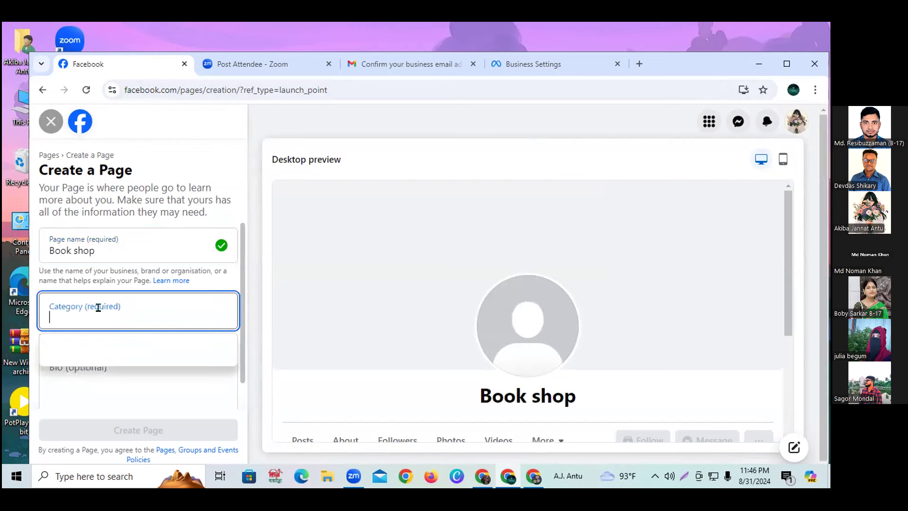
pyautogui.write('book')
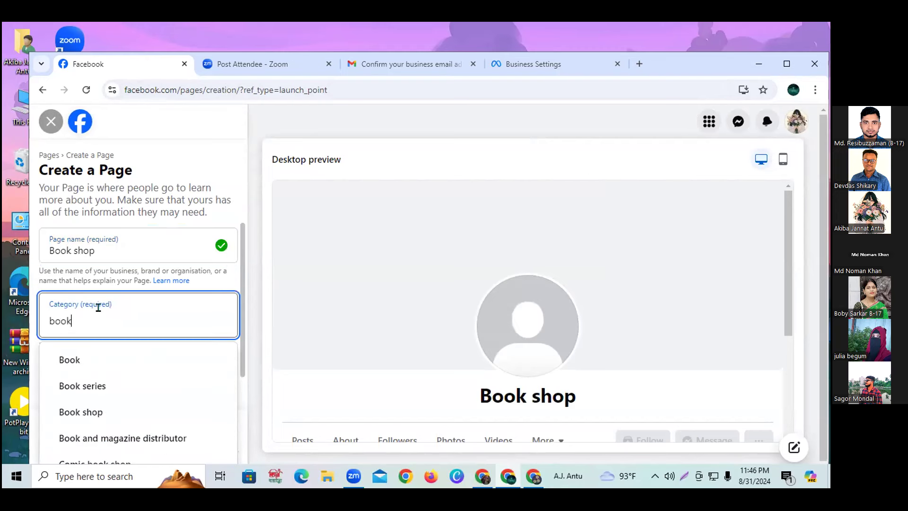
pyautogui.click(72, 359)
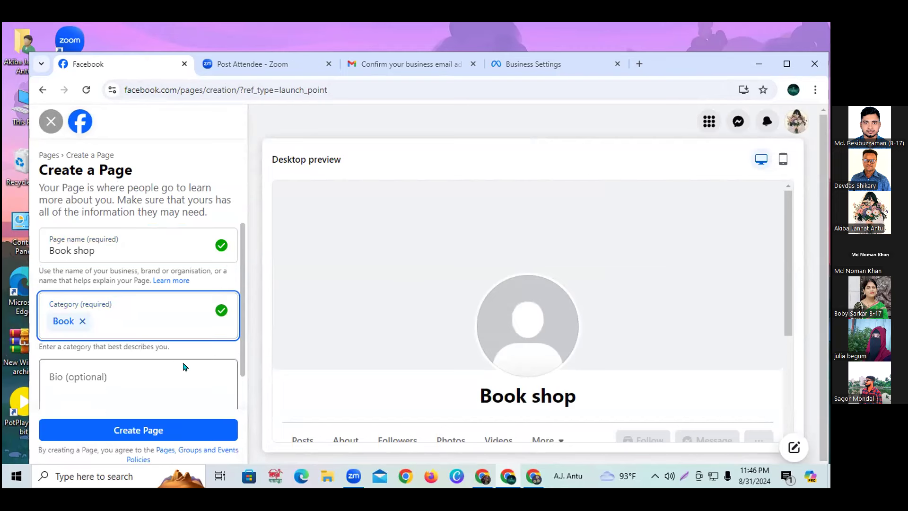
pyautogui.click(180, 430)
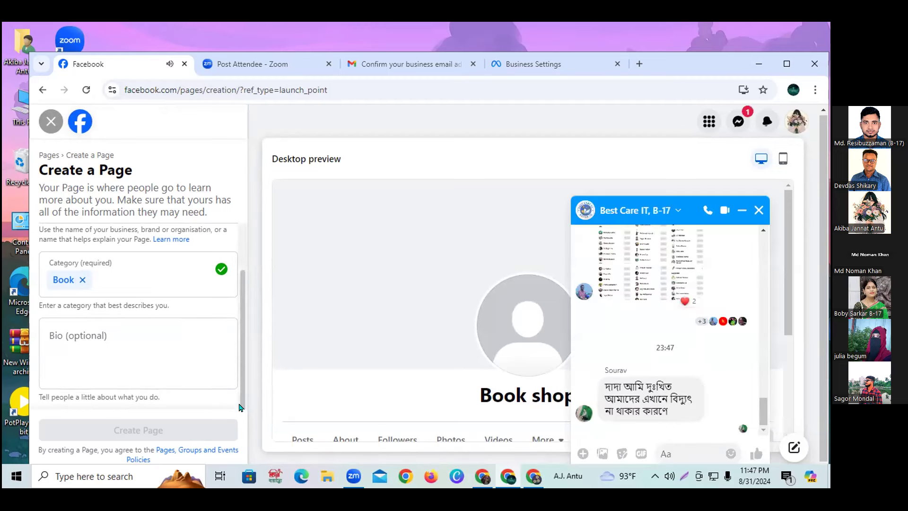
# Close the chat popup, enter bio 'fdfdf' and reload the stalled form.
pyautogui.click(756, 210)
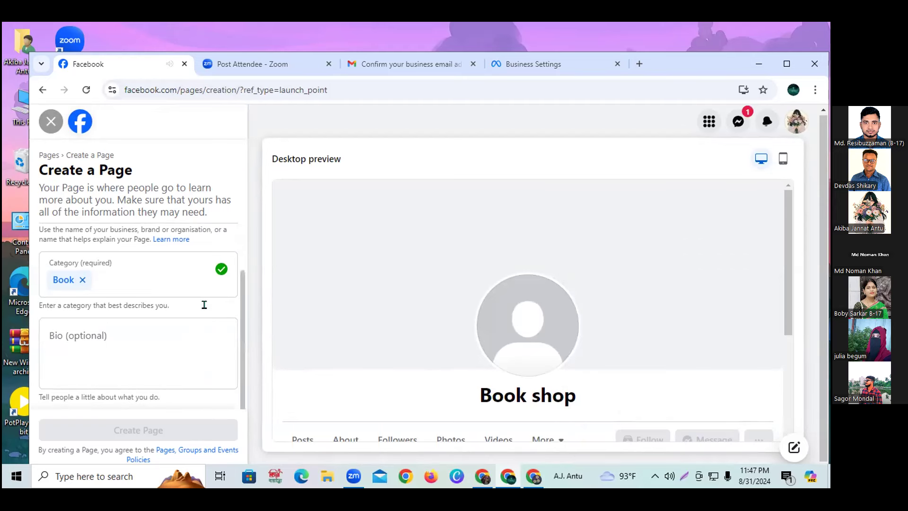
pyautogui.scroll(-3, 352, 321)
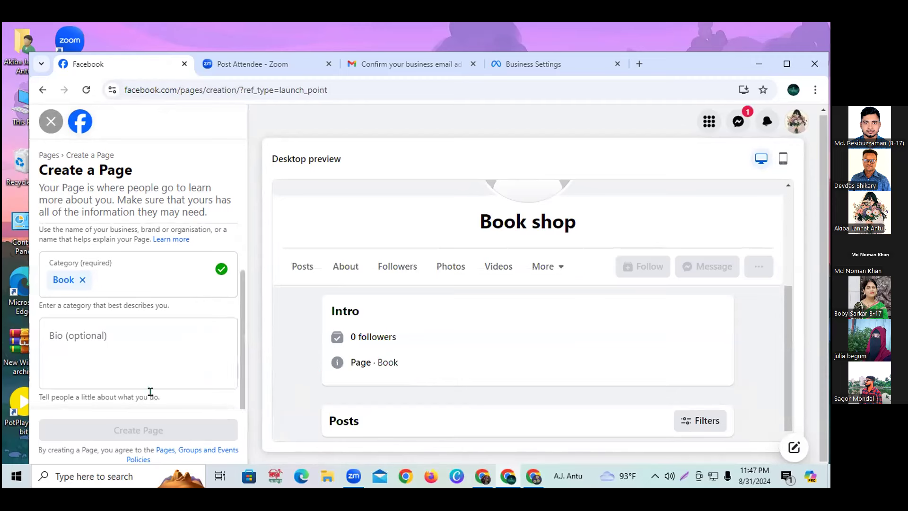
pyautogui.click(138, 343)
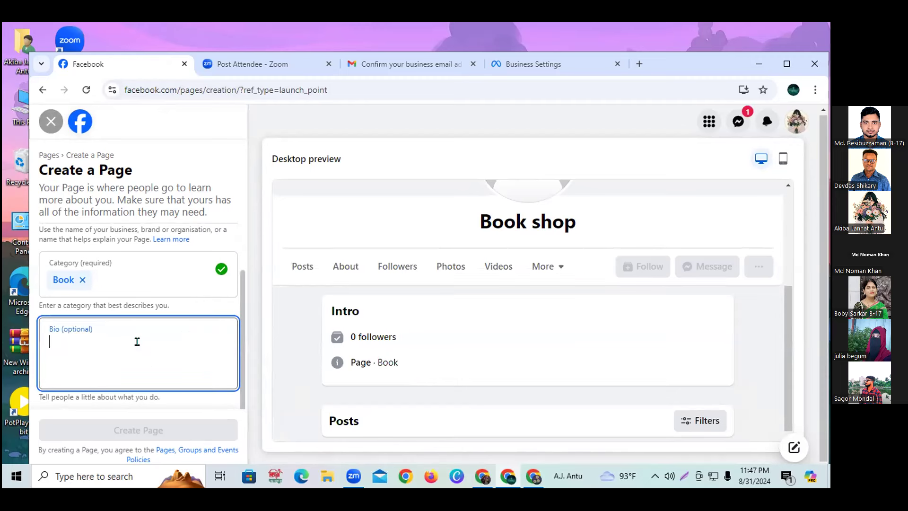
pyautogui.write('fdfdf')
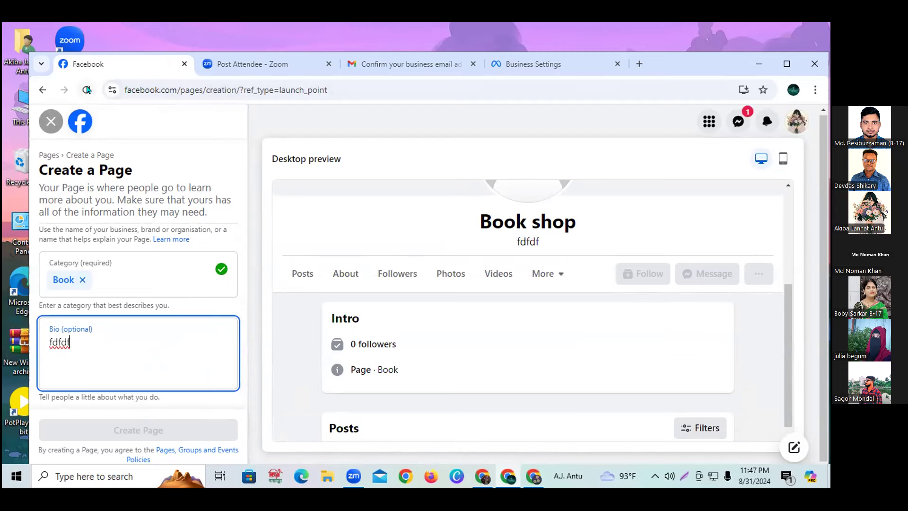
pyautogui.click(86, 90)
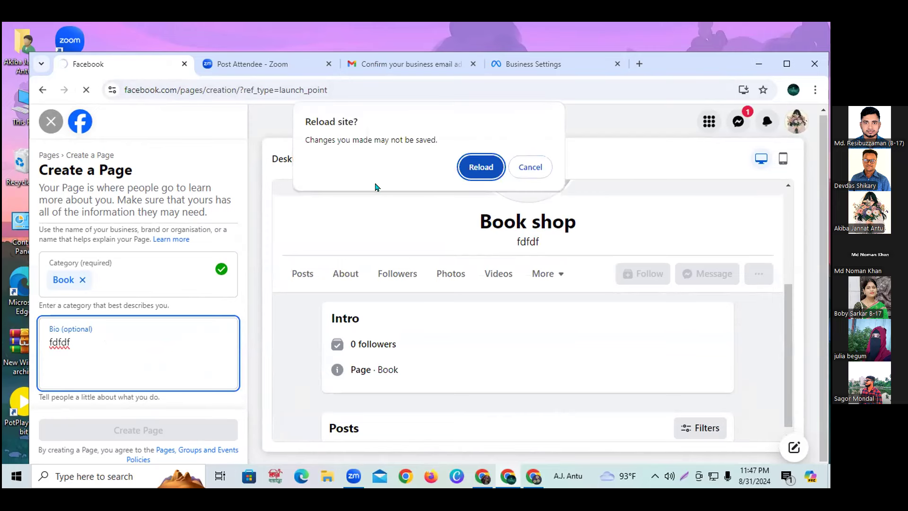
# After reloading, re-enter name 'book shop', category Book and bio, and resubmit.
pyautogui.click(480, 167)
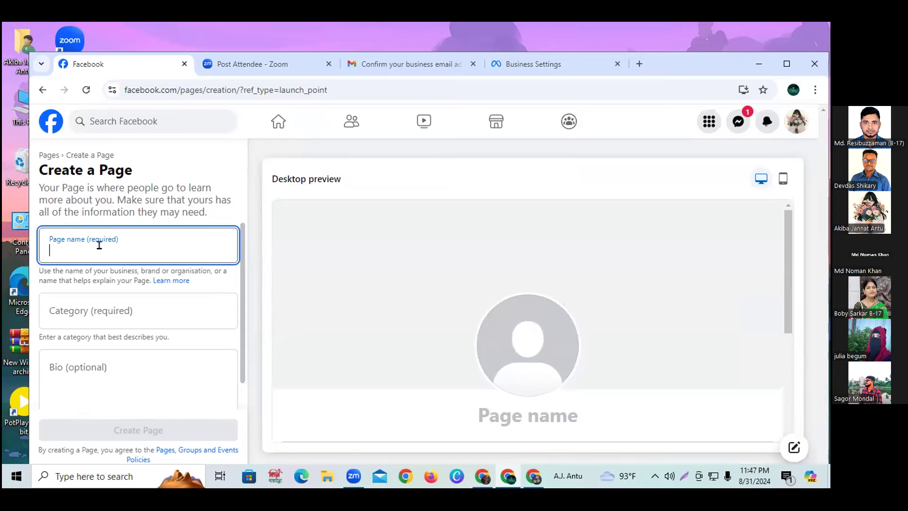
pyautogui.write('book shop')
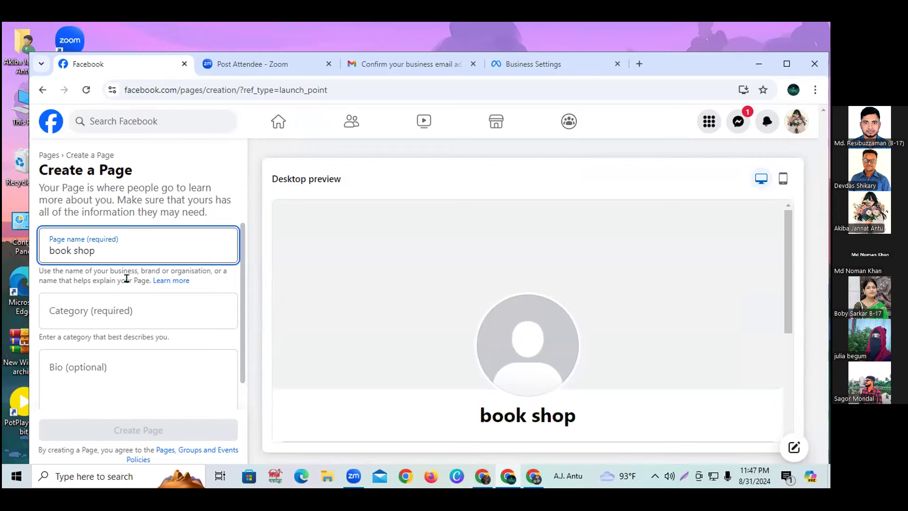
pyautogui.click(129, 311)
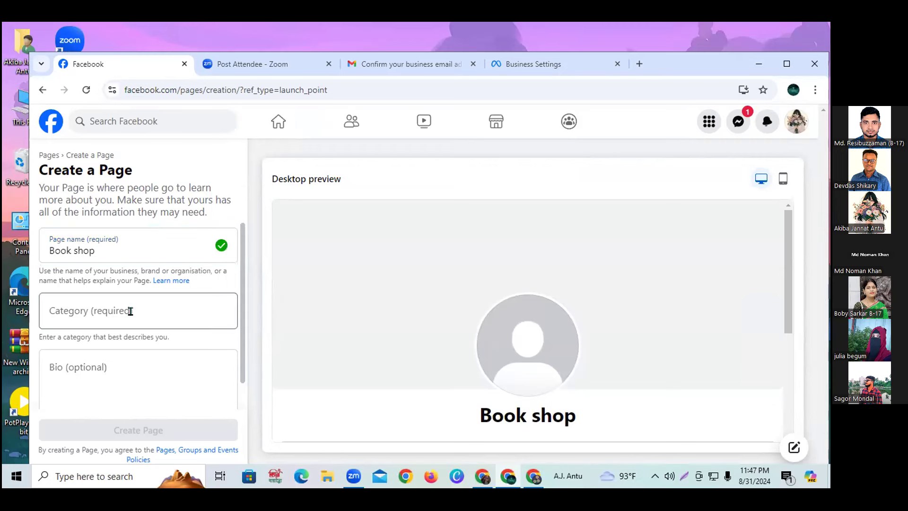
pyautogui.write('b')
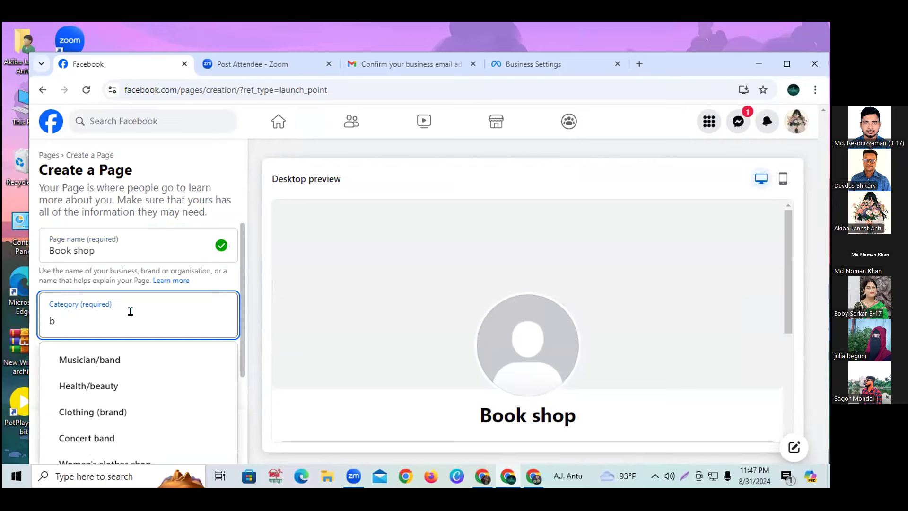
pyautogui.write('ook')
pyautogui.click(97, 363)
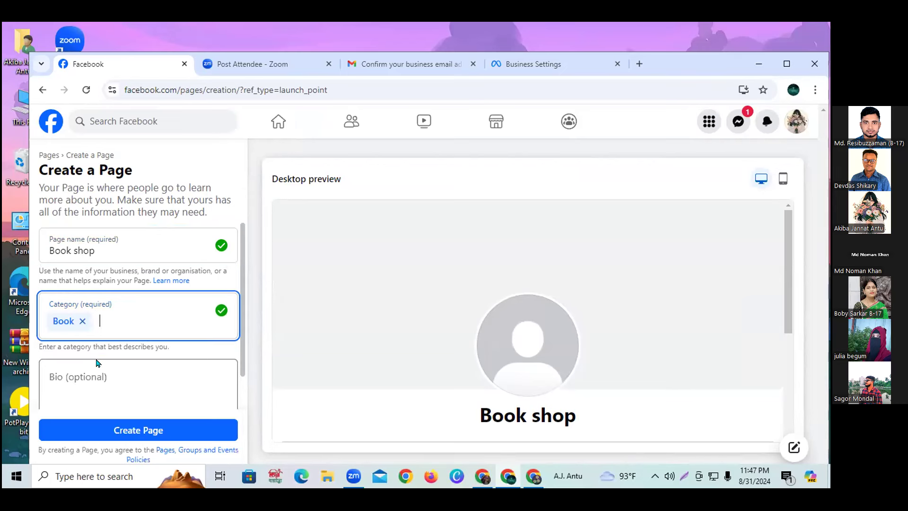
pyautogui.click(126, 373)
pyautogui.write('book')
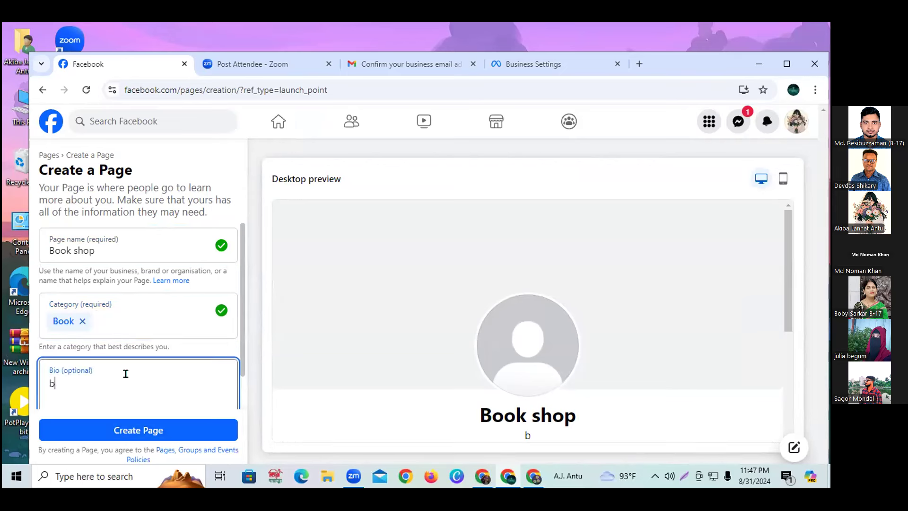
pyautogui.click(132, 428)
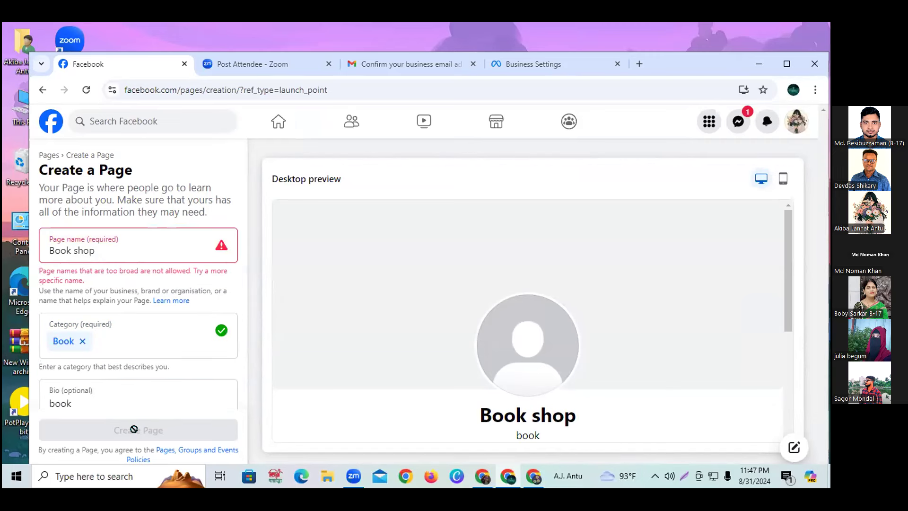
# Rename the Page to 'book market', submit it again and close the chat popup.
pyautogui.doubleClick(77, 246)
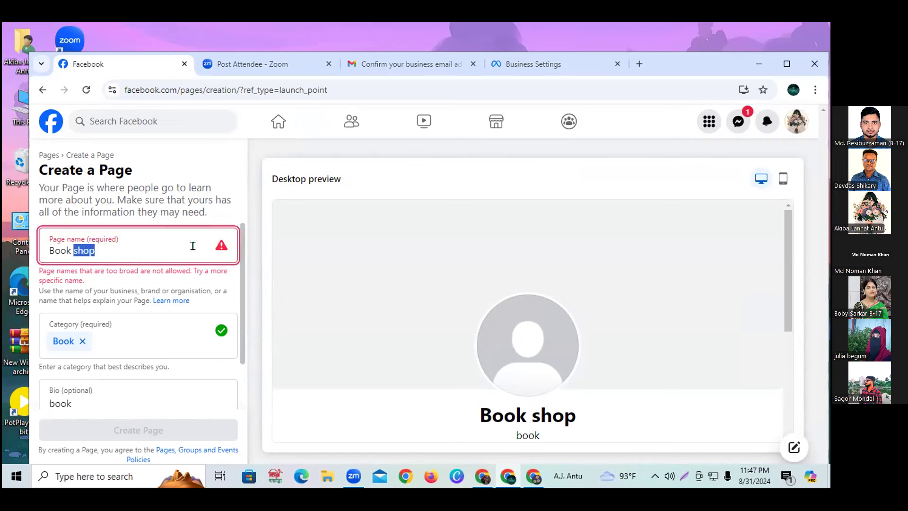
pyautogui.write('ma')
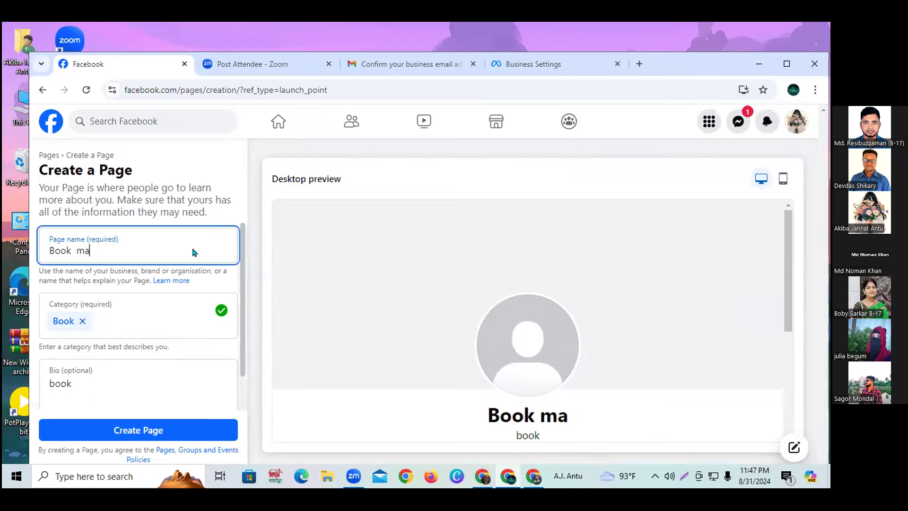
pyautogui.write('rket')
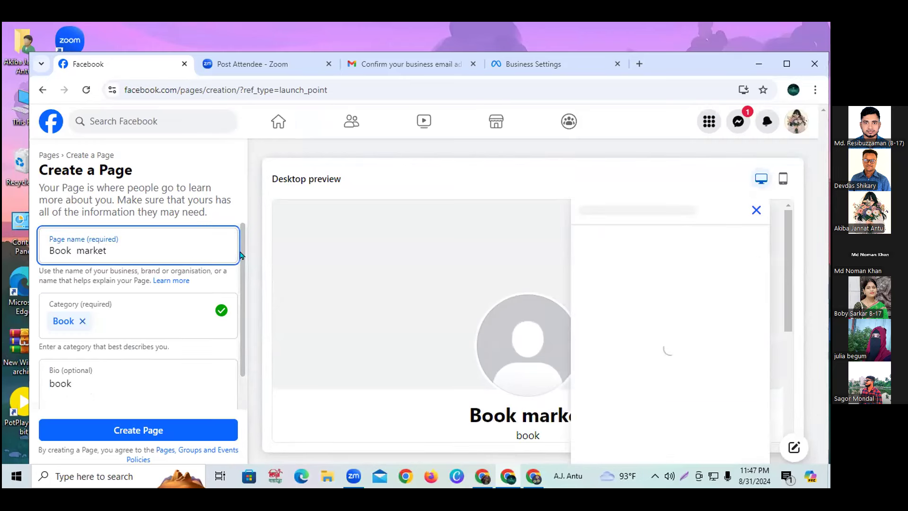
pyautogui.click(190, 429)
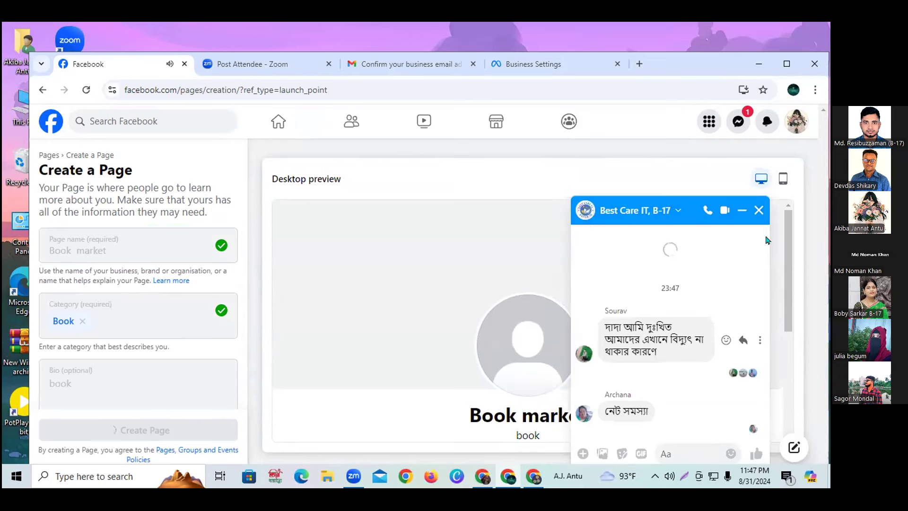
pyautogui.click(759, 209)
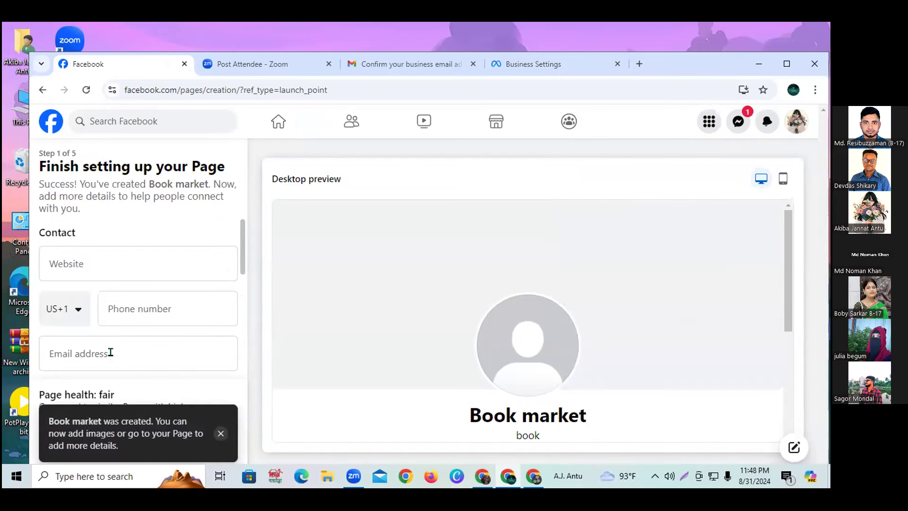
pyautogui.click(220, 434)
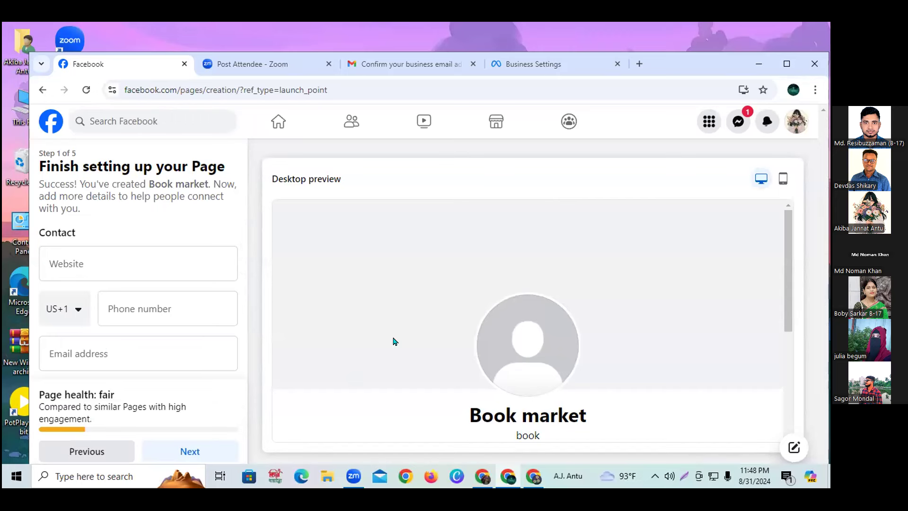
pyautogui.click(103, 262)
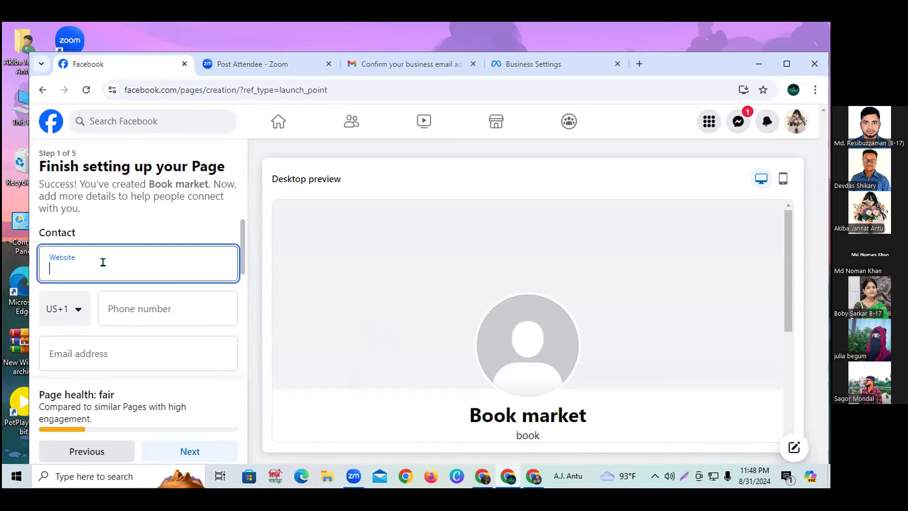
pyautogui.write('www.b')
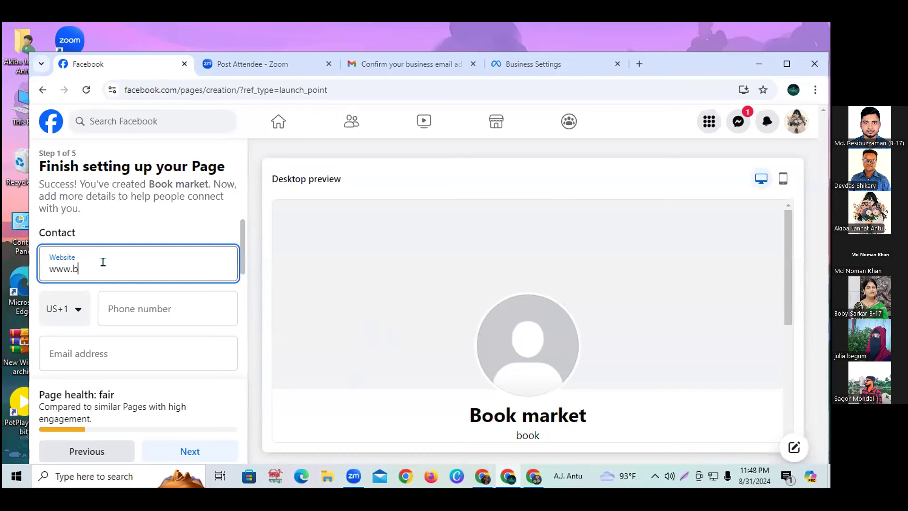
pyautogui.write('ook,comn')
pyautogui.scroll(-1, 148, 352)
pyautogui.click(150, 353)
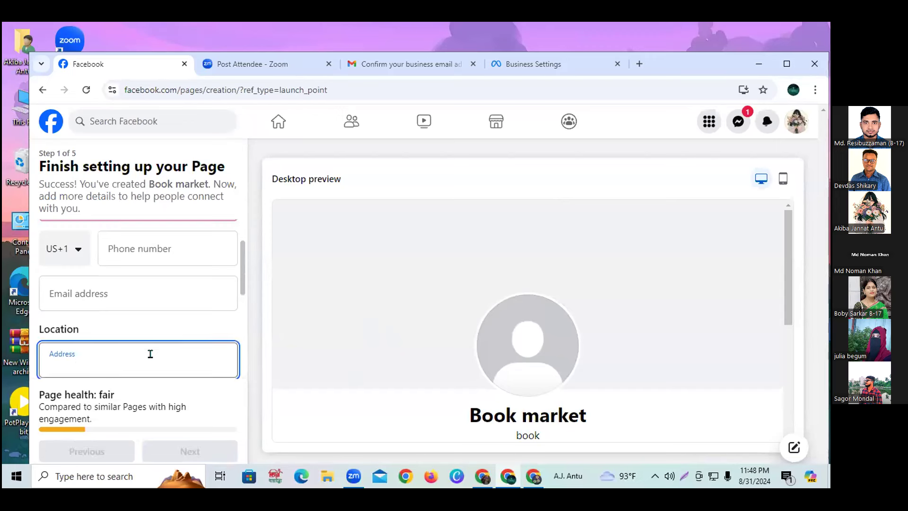
pyautogui.write('dhaka')
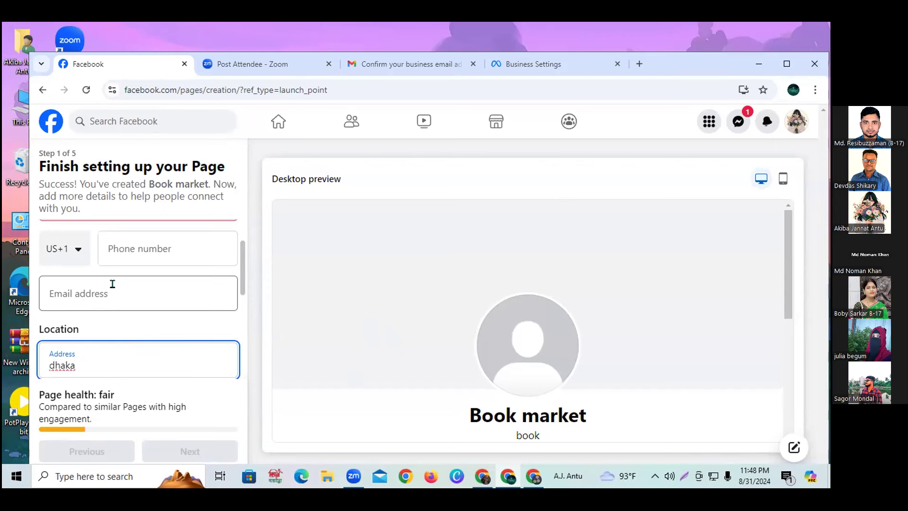
# Set the phone country code to Bangladesh (+880) and enter the business phone number.
pyautogui.click(76, 251)
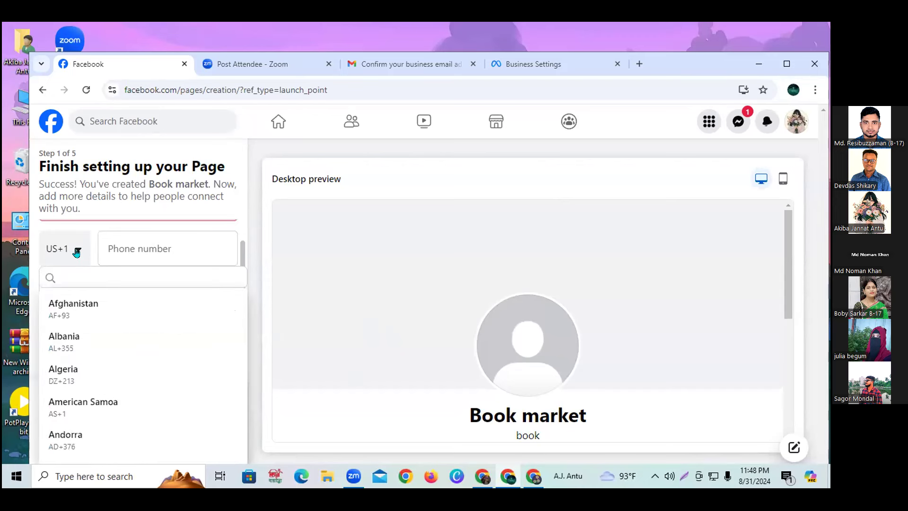
pyautogui.press('b')
pyautogui.press('g')
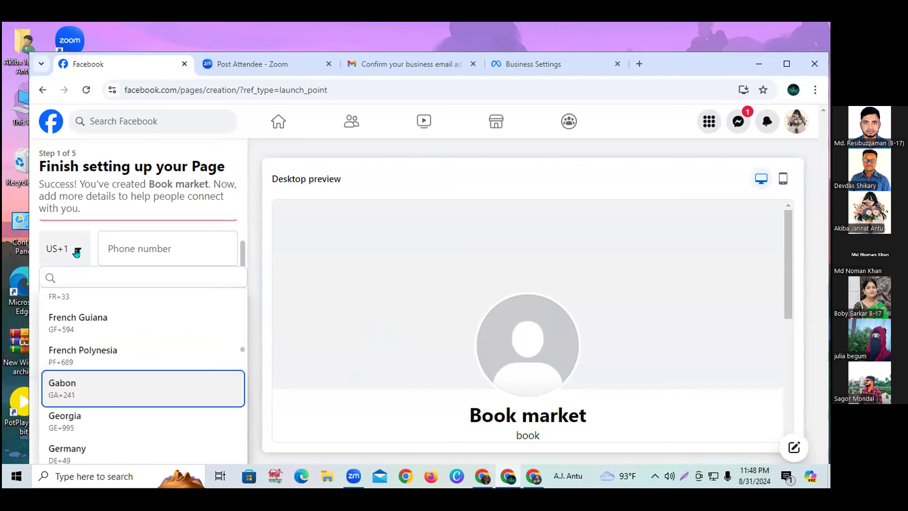
pyautogui.click(69, 276)
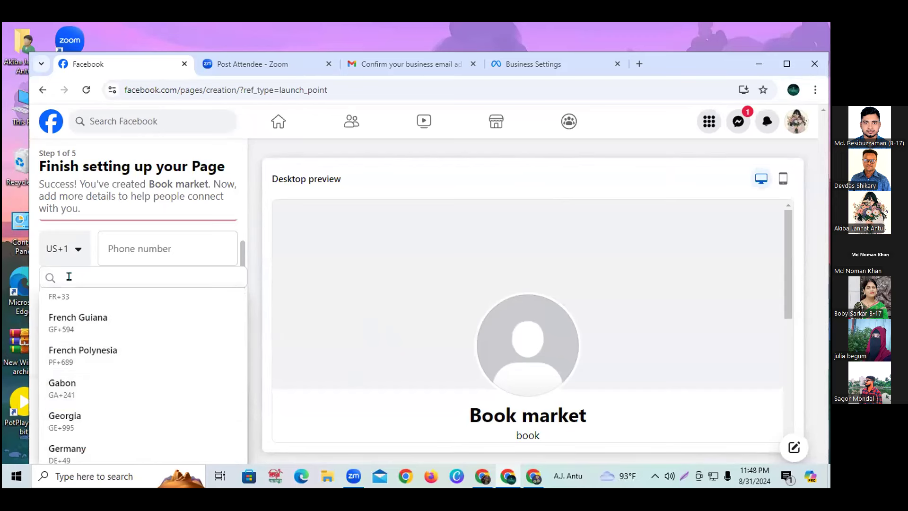
pyautogui.write('bang')
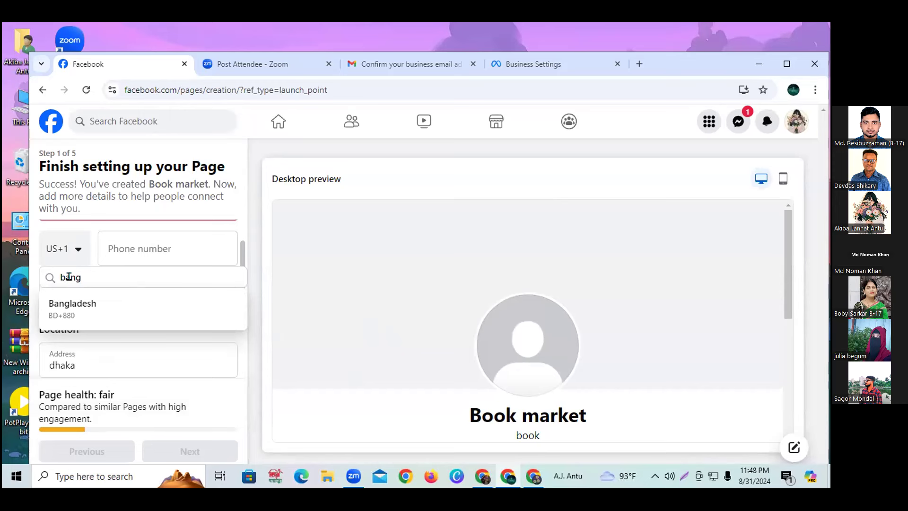
pyautogui.click(73, 305)
pyautogui.click(129, 239)
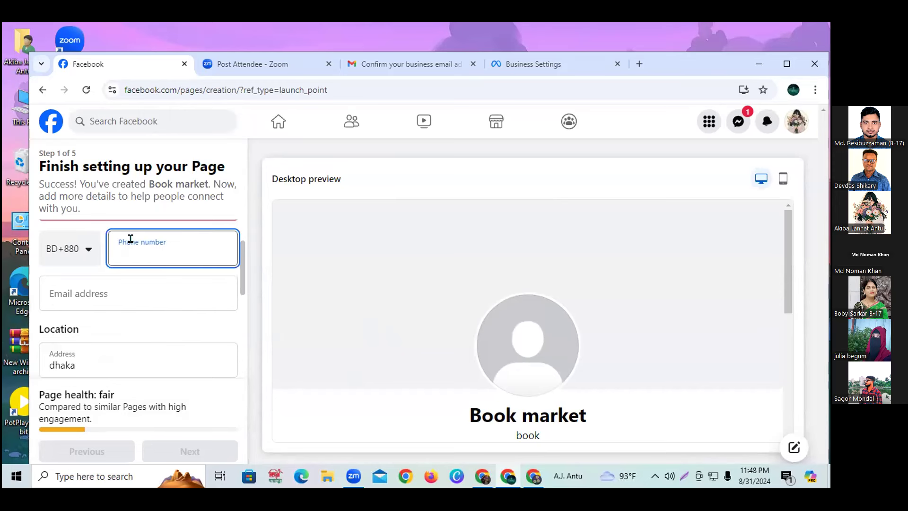
# Mark hours as Always open and set town/city to Dhaka with postcode 1020.
pyautogui.scroll(-3, 125, 352)
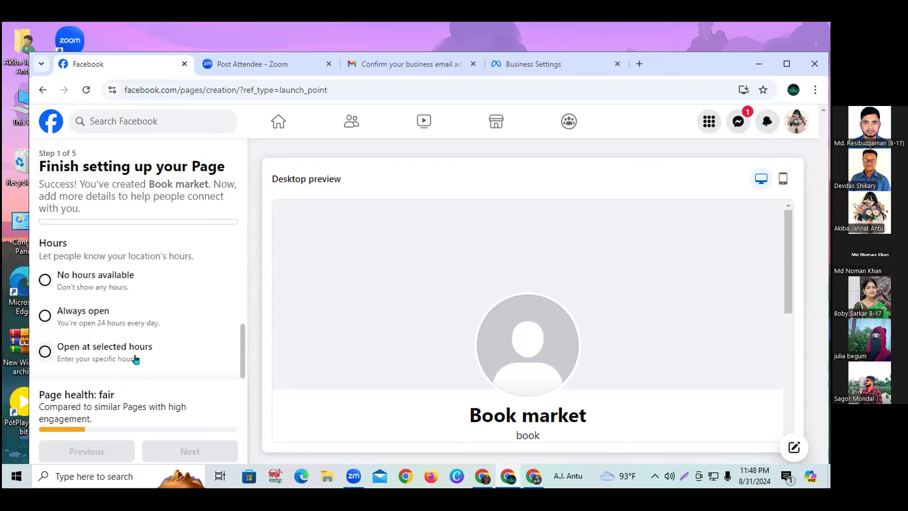
pyautogui.click(45, 316)
pyautogui.scroll(1, 100, 286)
pyautogui.scroll(1, 101, 293)
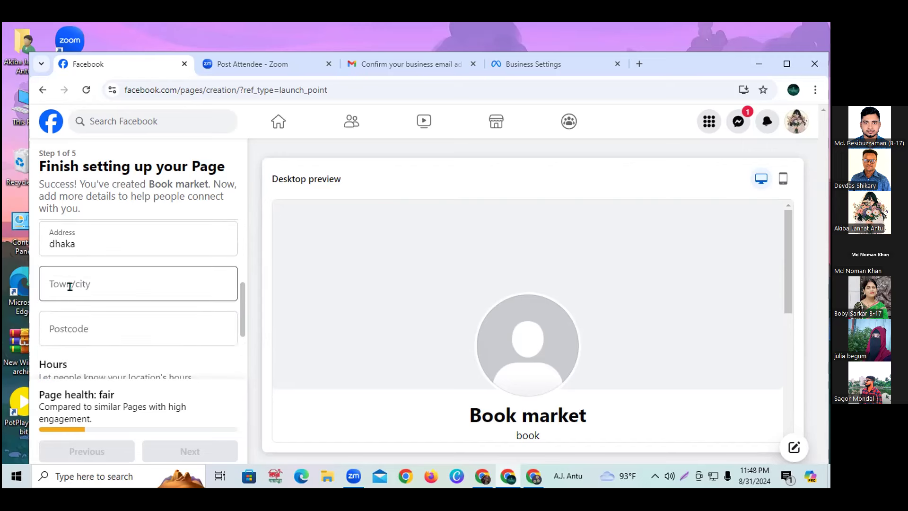
pyautogui.click(72, 278)
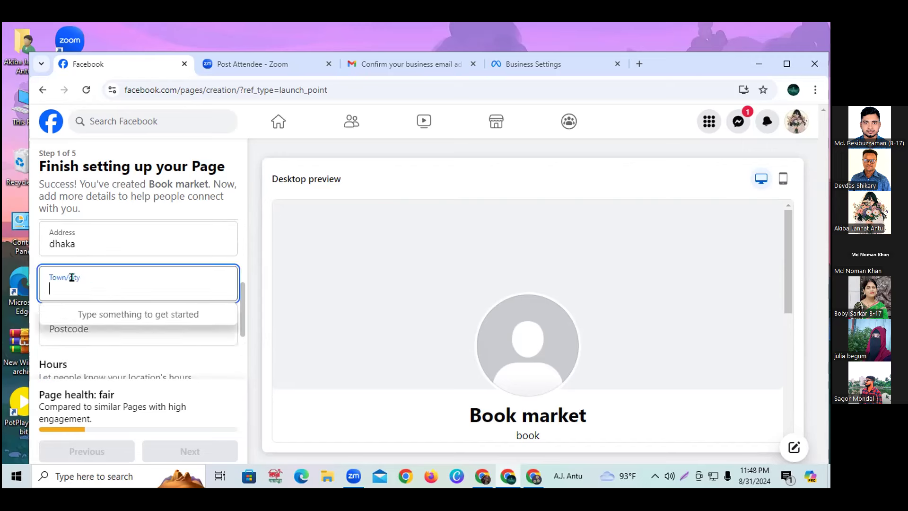
pyautogui.write('dhaka')
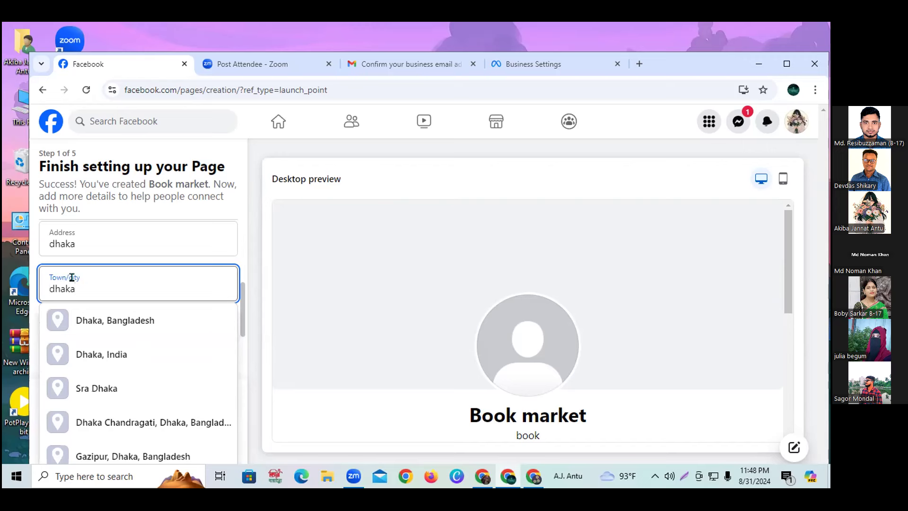
pyautogui.click(112, 326)
pyautogui.click(107, 326)
pyautogui.write('10')
pyautogui.write('207')
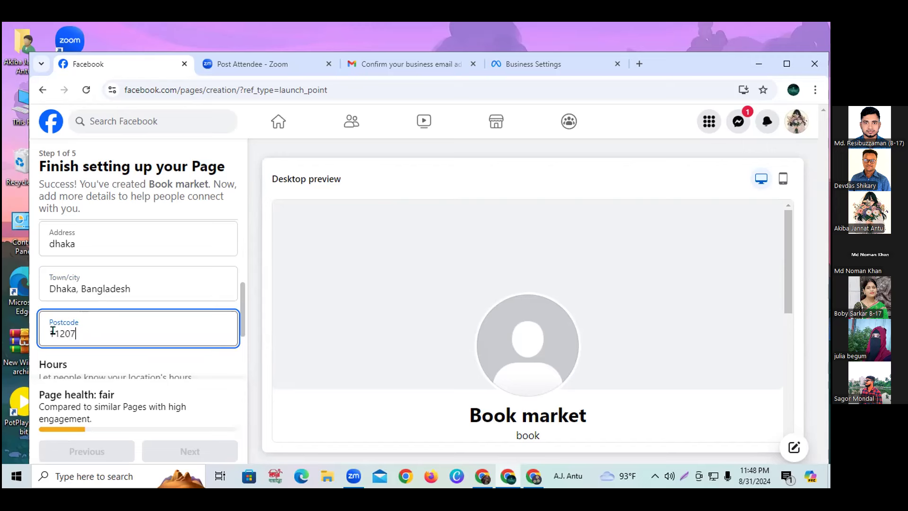
# Fix the postcode's extra digit and the website's stray comma, then proceed to the next setup step.
pyautogui.click(57, 331)
pyautogui.press('BackSpace')
pyautogui.scroll(-2, 140, 368)
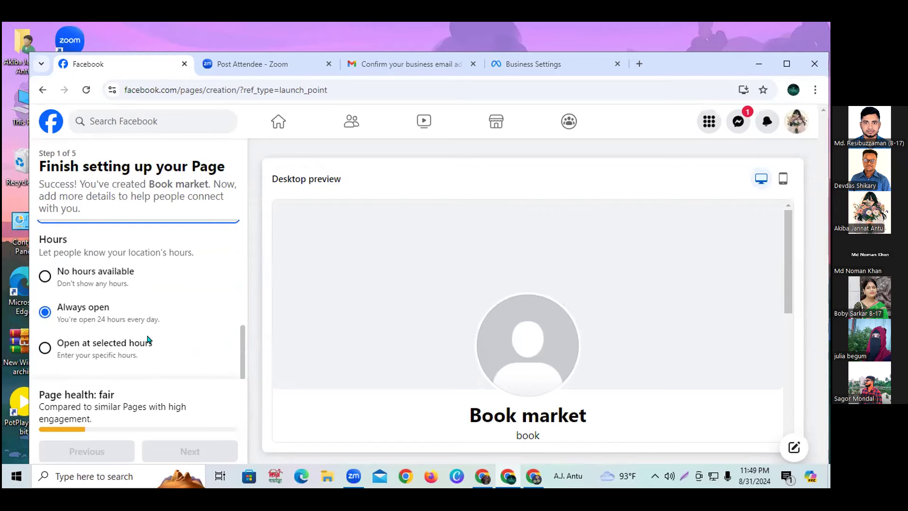
pyautogui.scroll(5, 192, 293)
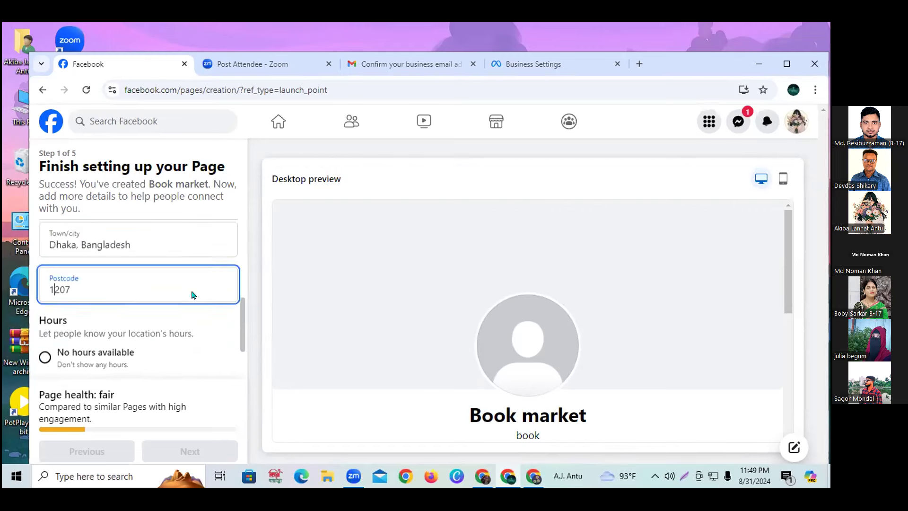
pyautogui.click(135, 263)
pyautogui.click(94, 267)
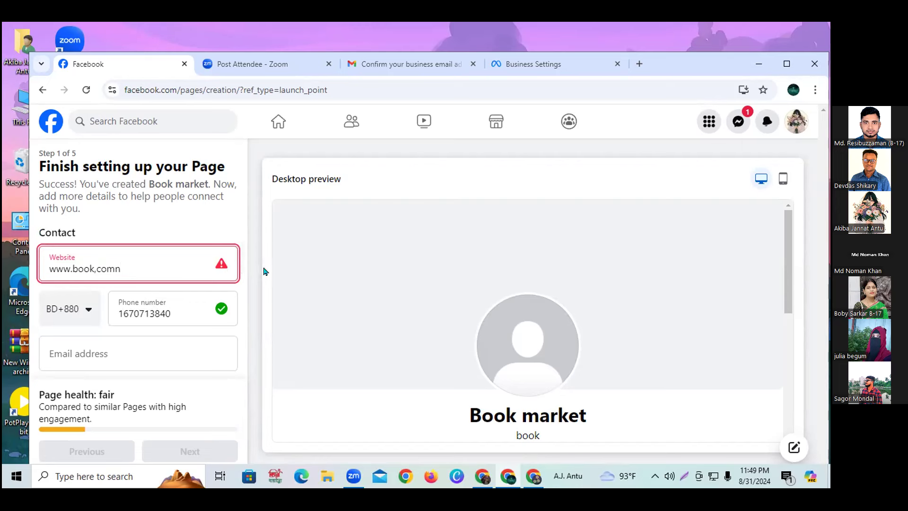
pyautogui.press('BackSpace')
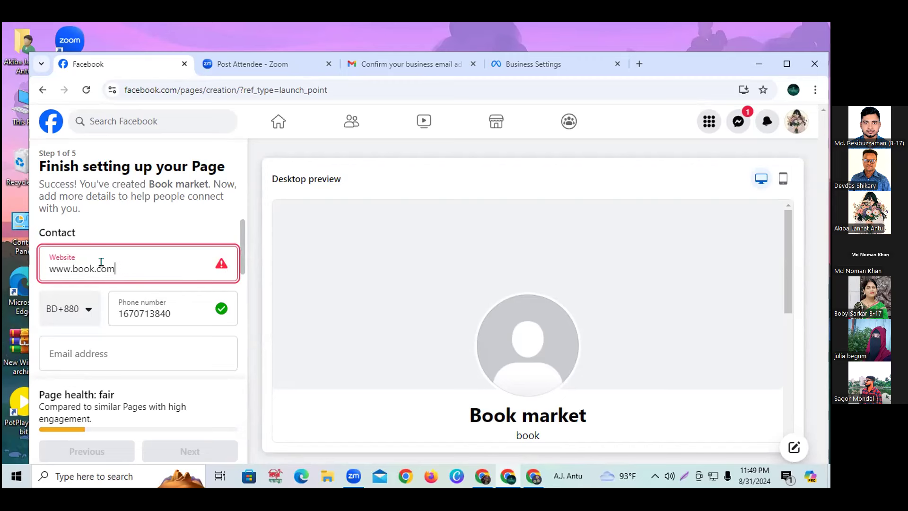
pyautogui.click(152, 230)
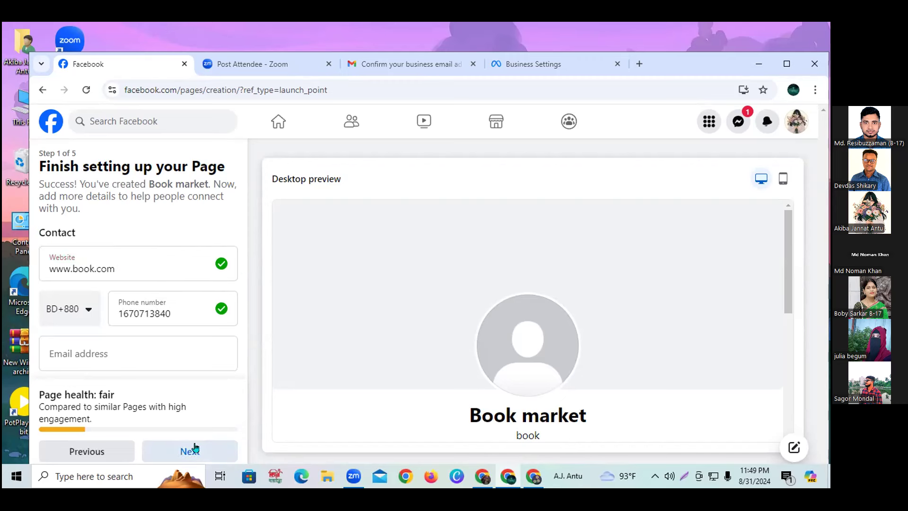
pyautogui.click(193, 448)
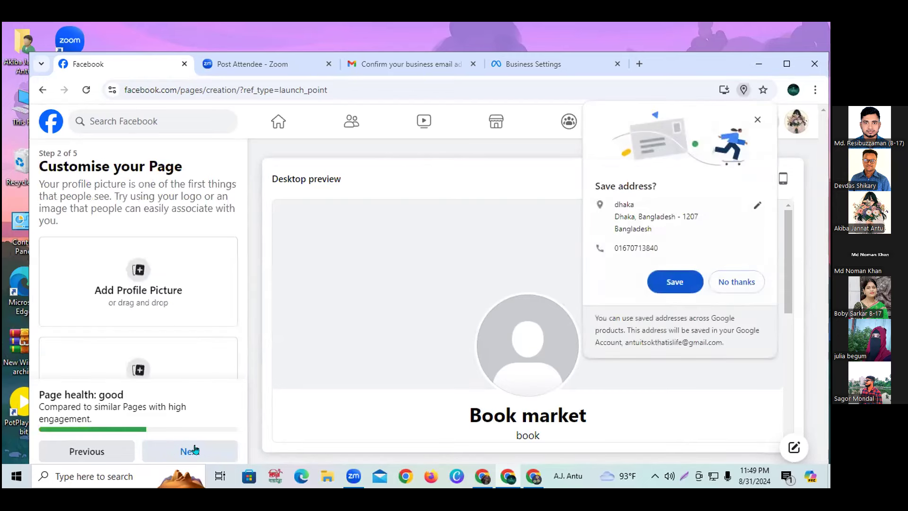
# Upload the Blooming Haven plant logo from Downloads as the Book market page's profile picture.
pyautogui.click(749, 282)
pyautogui.click(135, 273)
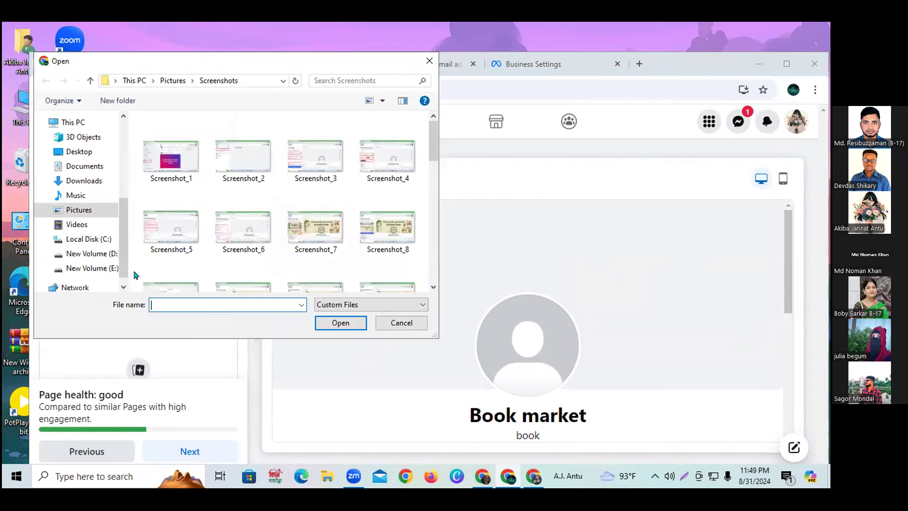
pyautogui.click(84, 166)
pyautogui.click(86, 180)
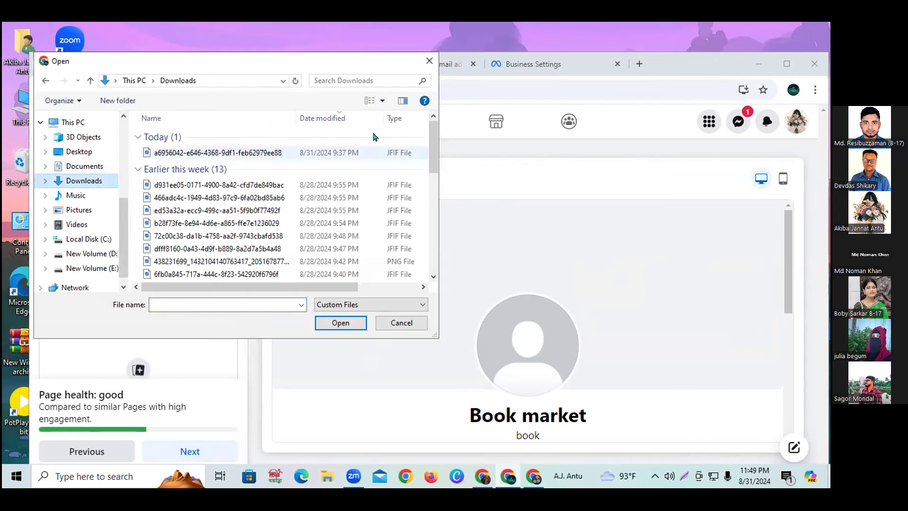
pyautogui.click(383, 98)
pyautogui.click(421, 74)
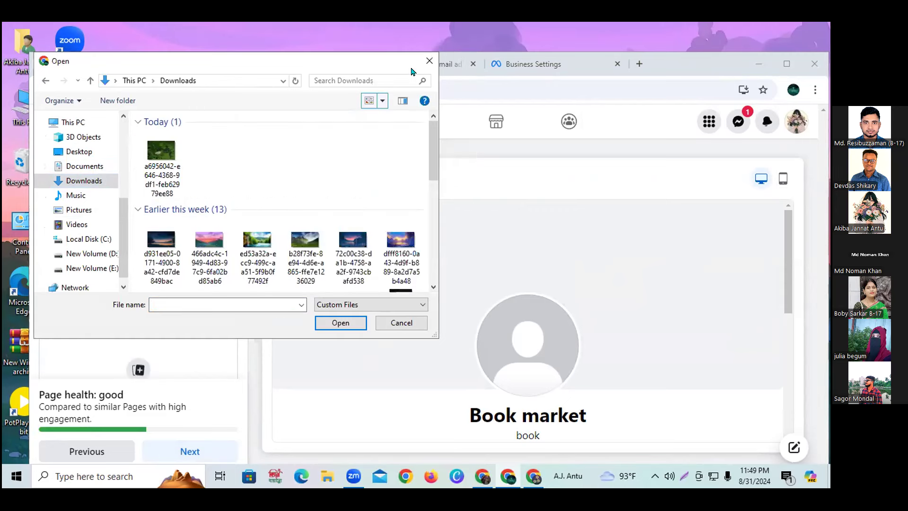
pyautogui.click(381, 101)
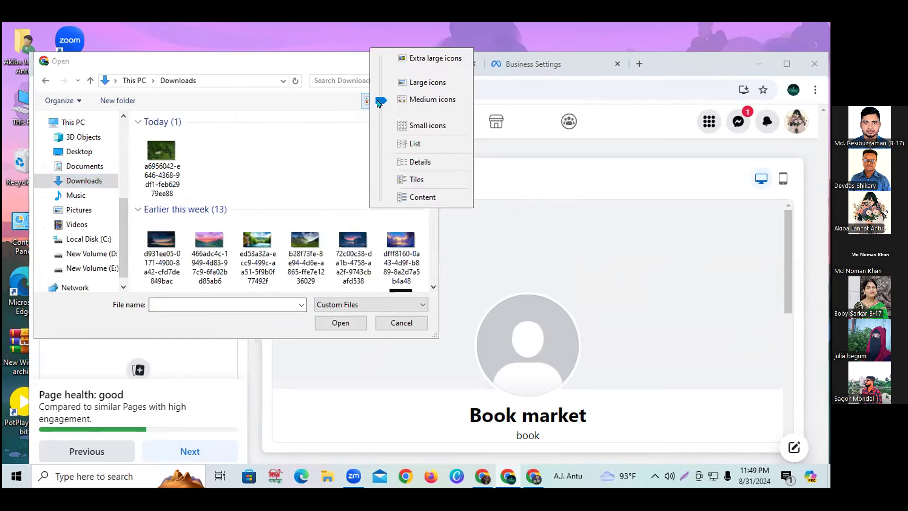
pyautogui.click(412, 80)
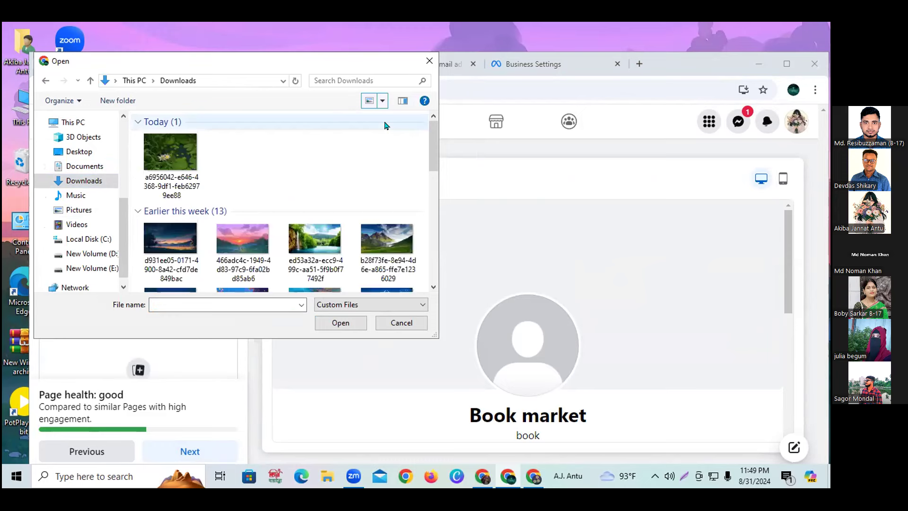
pyautogui.moveTo(434, 176); pyautogui.dragTo(435, 203)
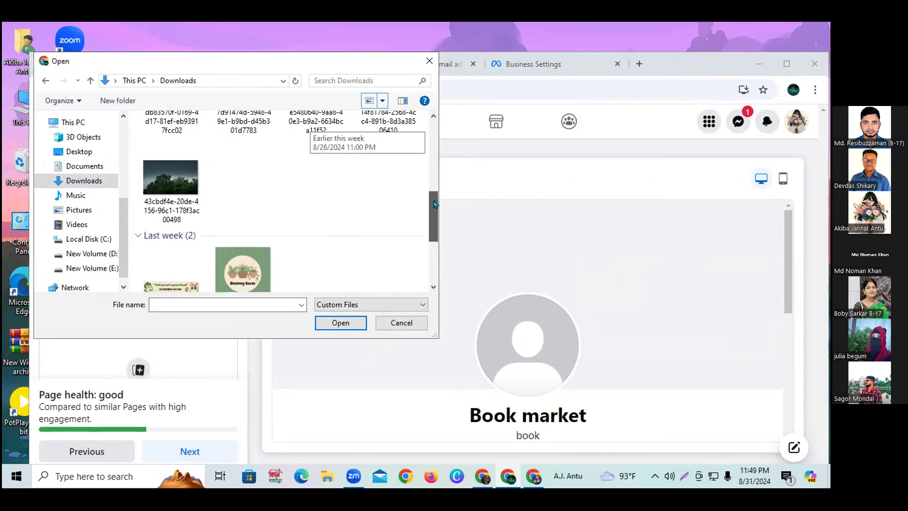
pyautogui.click(233, 276)
pyautogui.click(345, 323)
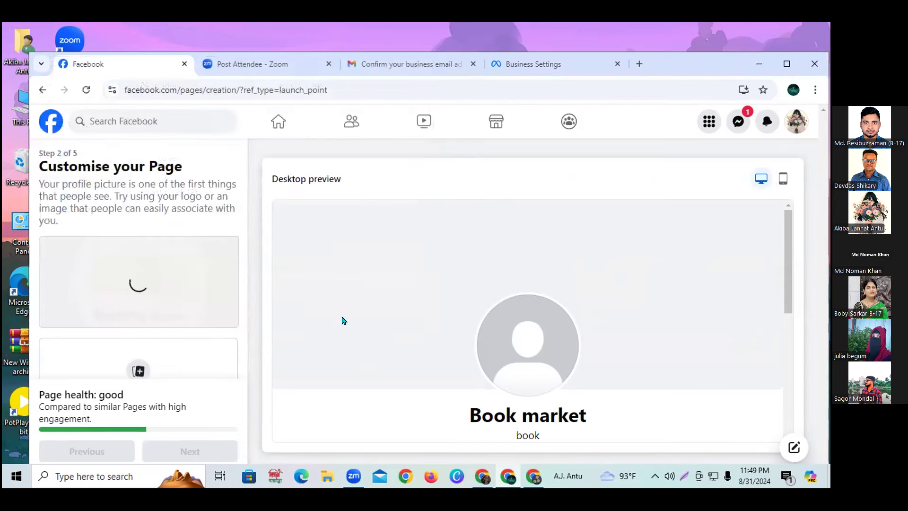
# Set the green-friend banner image as the page's cover photo and continue to the next setup step.
pyautogui.click(138, 370)
pyautogui.moveTo(433, 127); pyautogui.dragTo(427, 217)
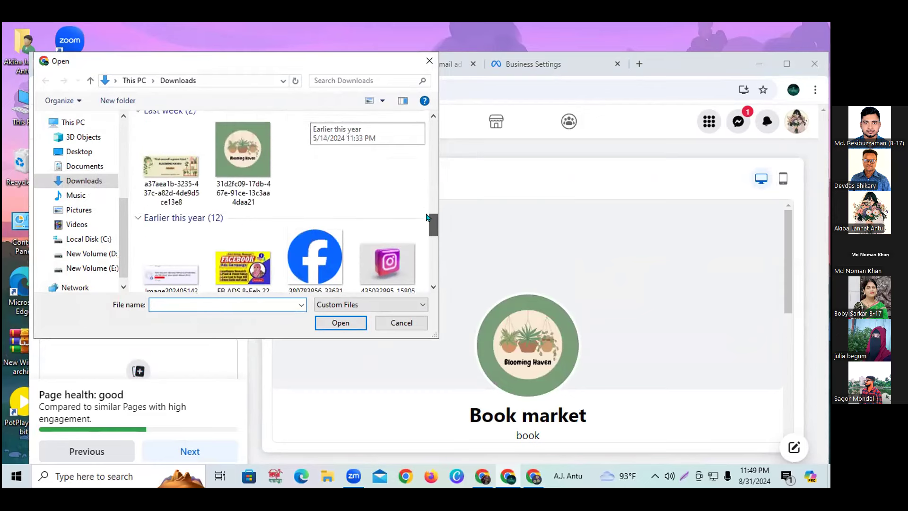
pyautogui.click(171, 163)
pyautogui.press('Return')
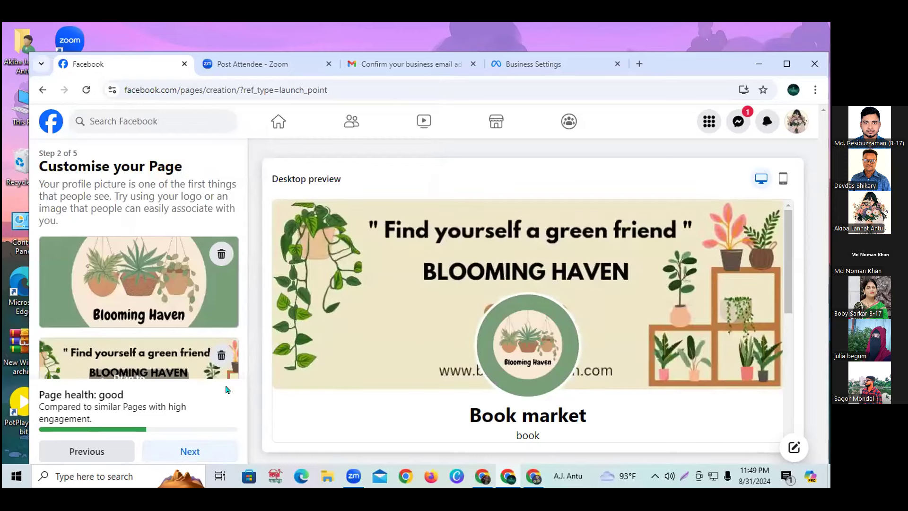
pyautogui.click(192, 454)
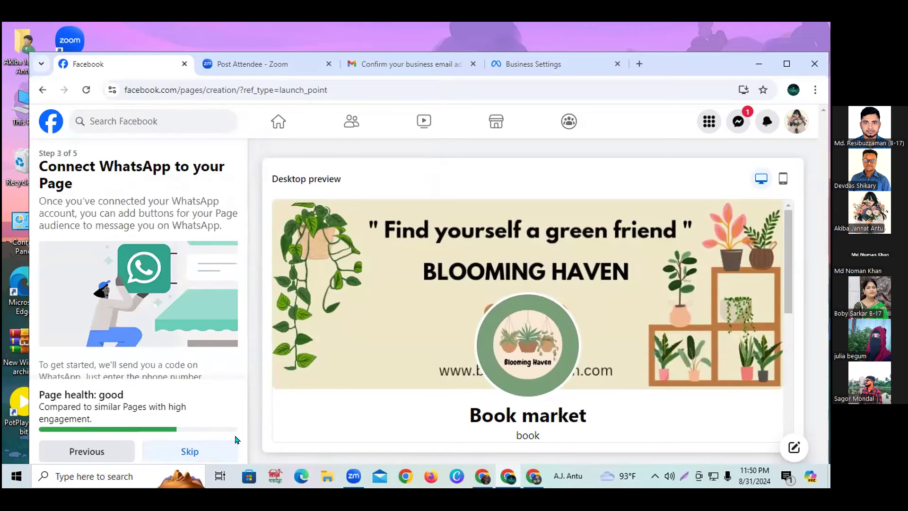
# Skip the WhatsApp and audience steps, finish creating Book market, and dismiss the welcome message.
pyautogui.click(173, 454)
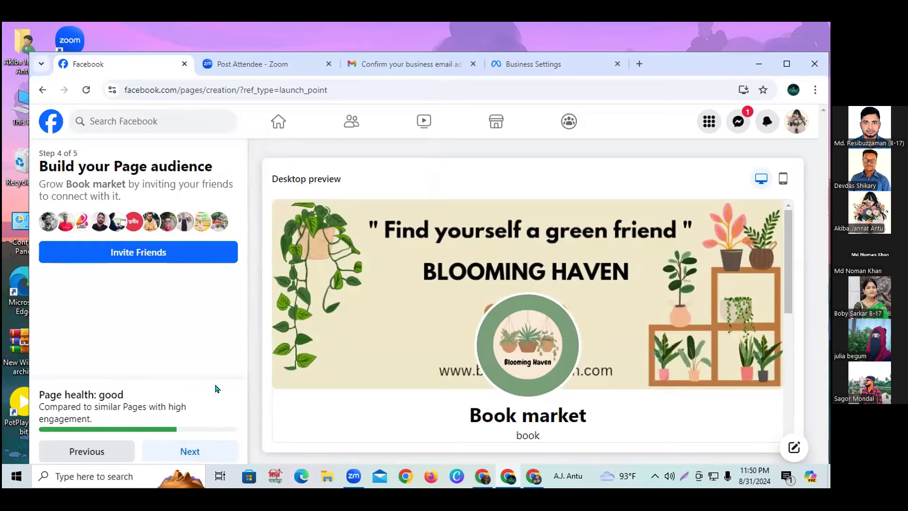
pyautogui.click(220, 455)
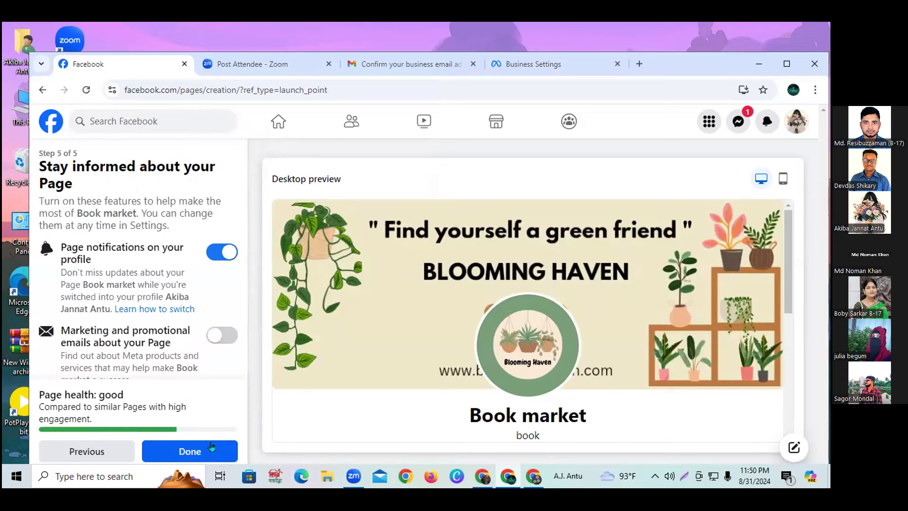
pyautogui.click(209, 447)
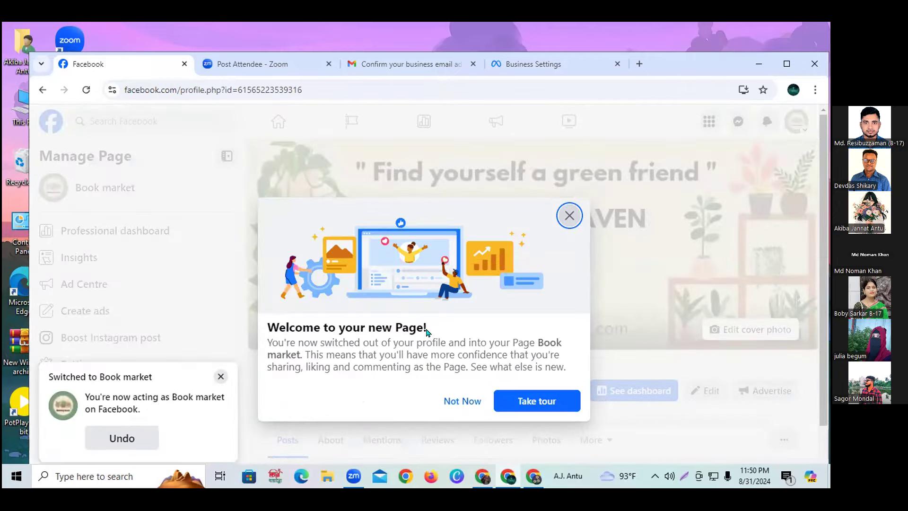
pyautogui.click(570, 216)
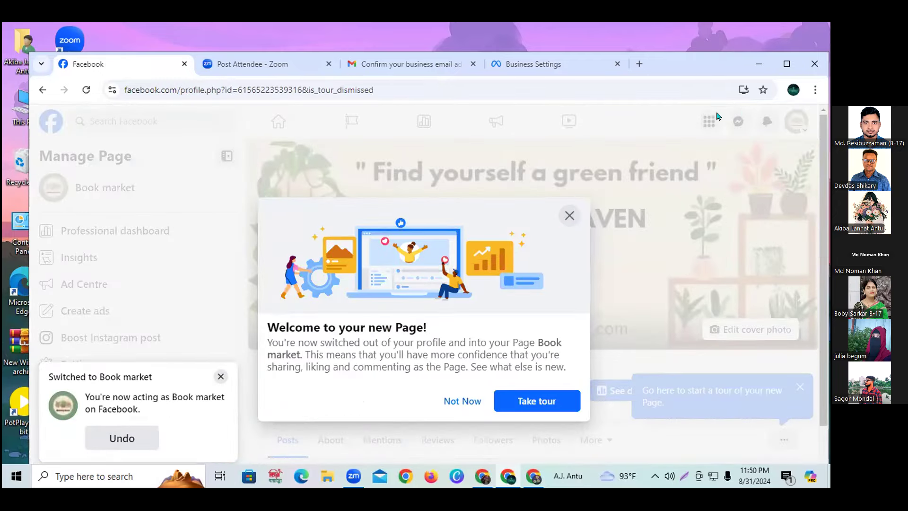
# Close the new page's welcome dialog and return to Business Settings' empty Pages list.
pyautogui.click(570, 216)
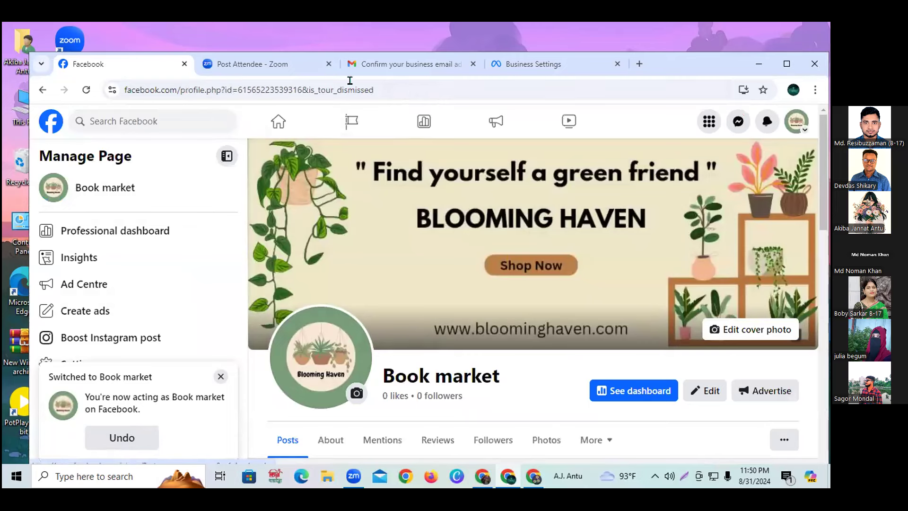
pyautogui.click(517, 65)
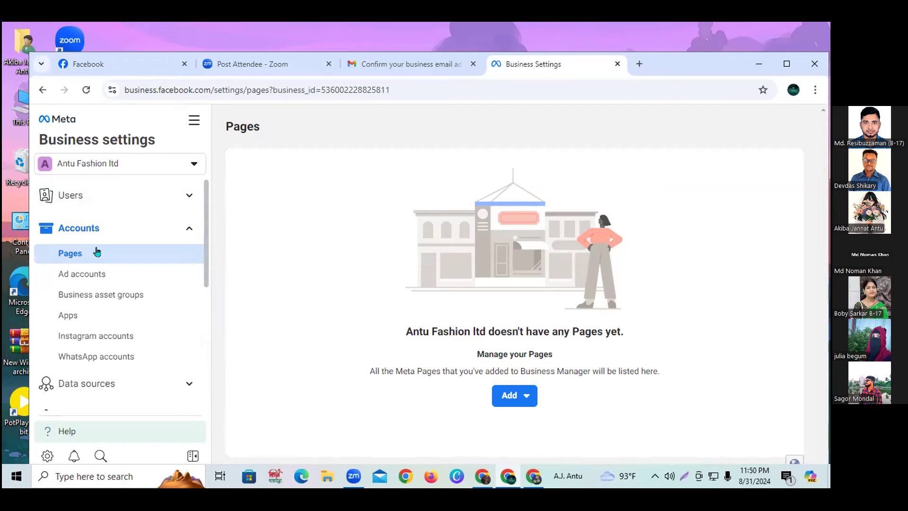
# Open the Add menu on the Pages list, zoom the browser out to 80%, and choose Add a Page.
pyautogui.click(108, 259)
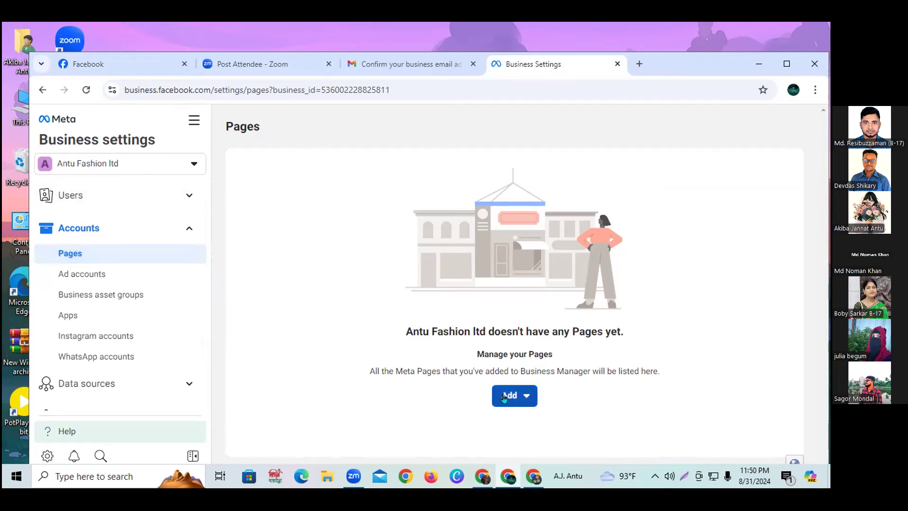
pyautogui.click(90, 68)
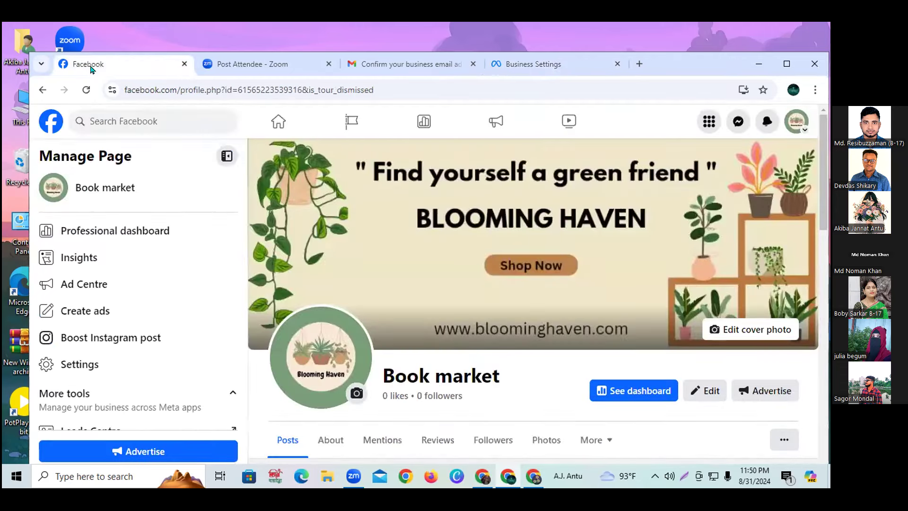
pyautogui.click(547, 69)
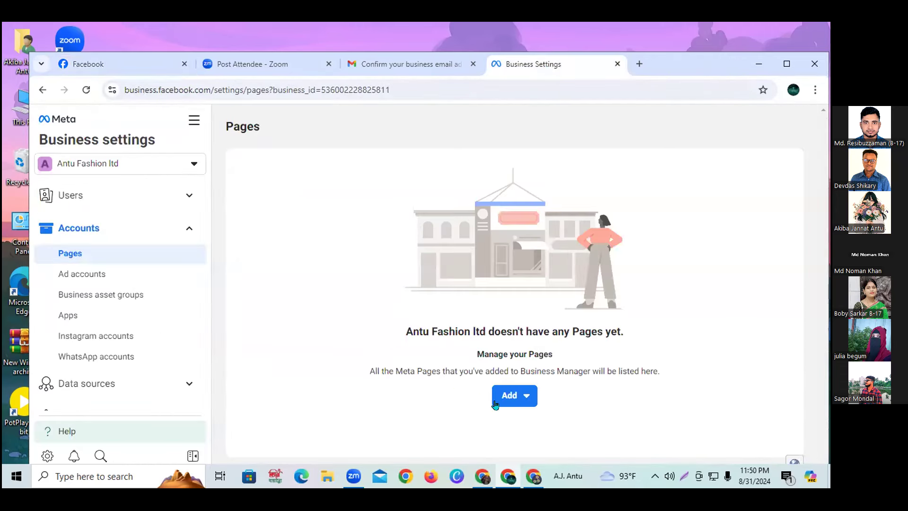
pyautogui.click(525, 405)
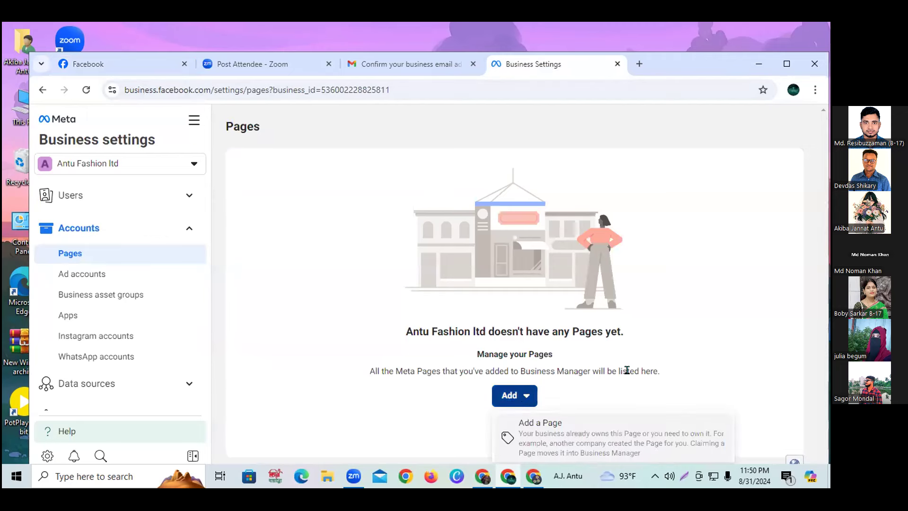
pyautogui.scroll(-2, 569, 437)
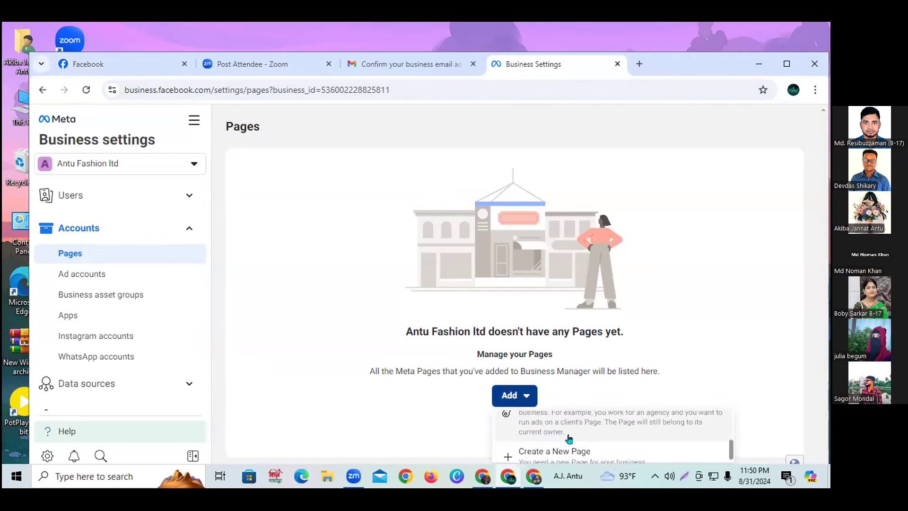
pyautogui.hotkey('ctrl', '-')
pyautogui.hotkey('ctrl', '-')
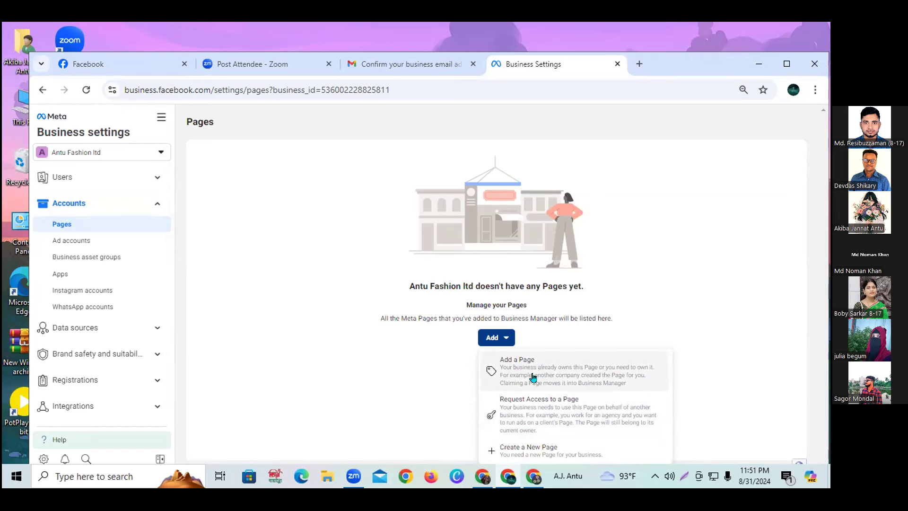
pyautogui.click(507, 370)
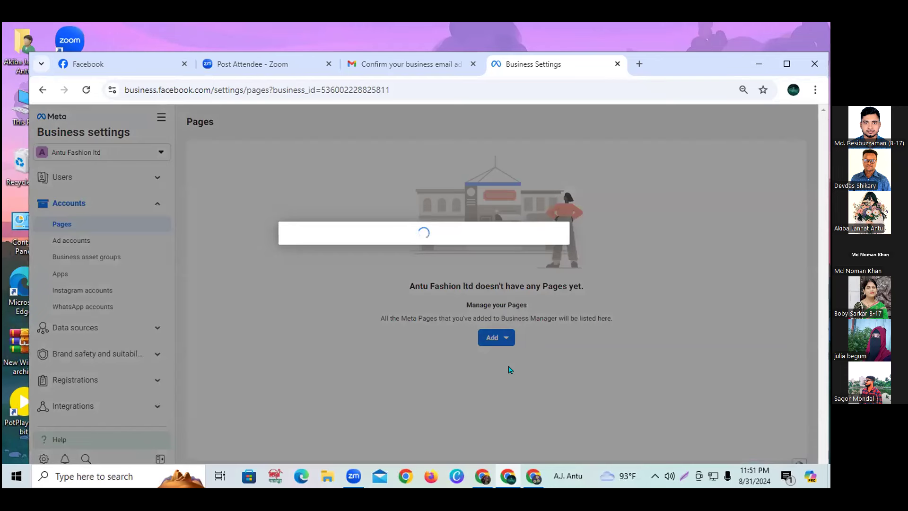
# Search 'book', pick the Book market page, add it to the business, and close the confirmation.
pyautogui.click(326, 307)
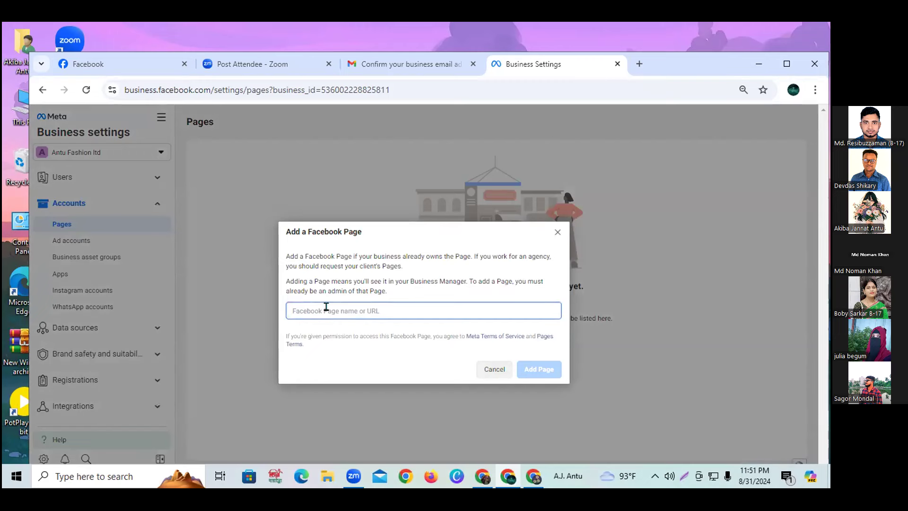
pyautogui.write('book')
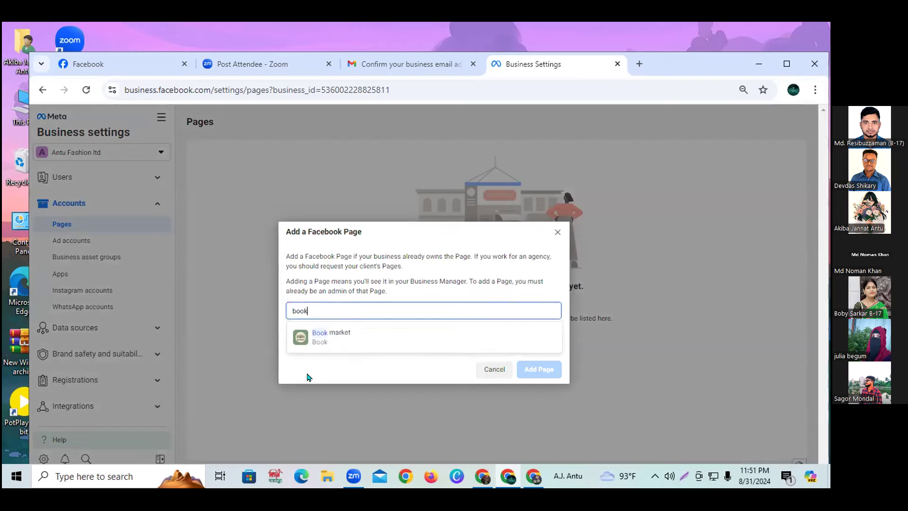
pyautogui.click(319, 337)
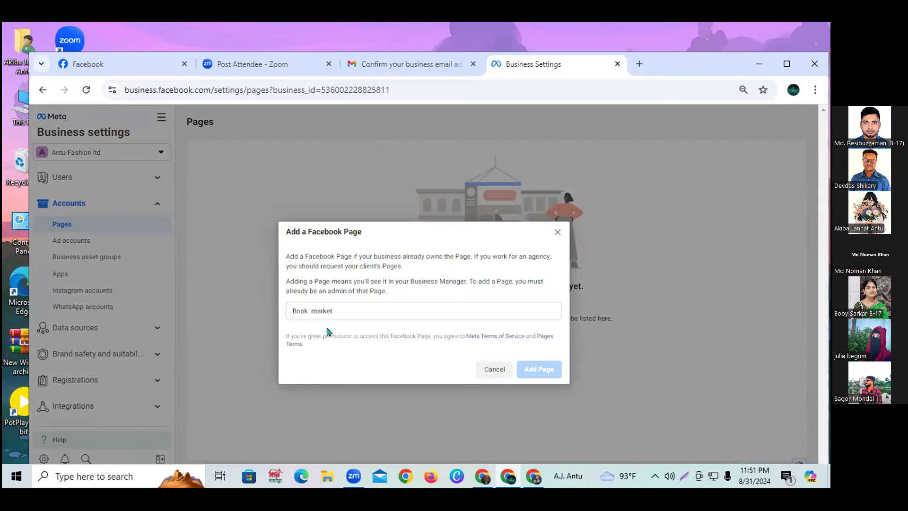
pyautogui.click(559, 400)
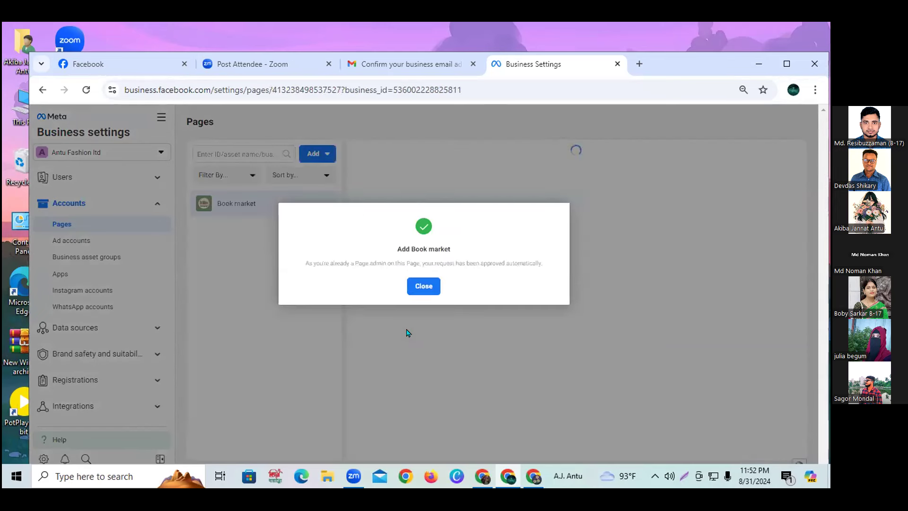
pyautogui.click(424, 285)
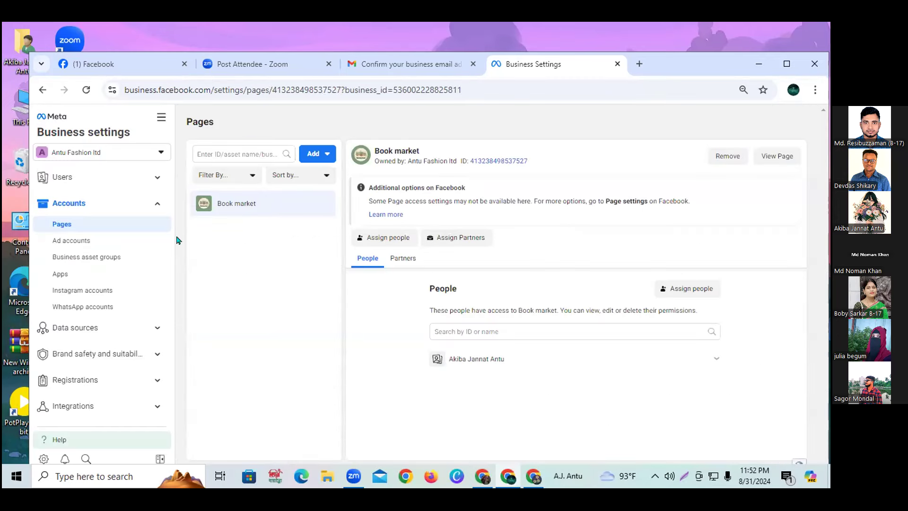
# Look through the People and Pages sections, then open the business's empty Ad accounts list.
pyautogui.click(67, 176)
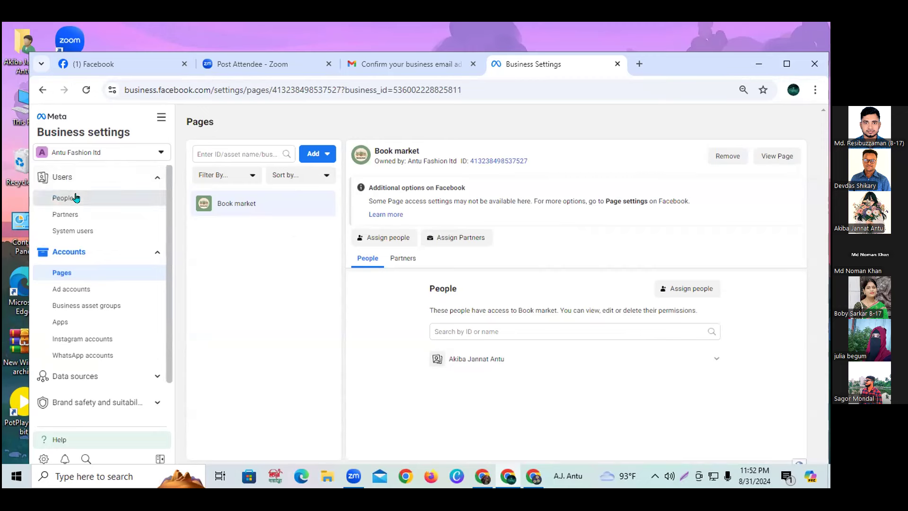
pyautogui.click(75, 197)
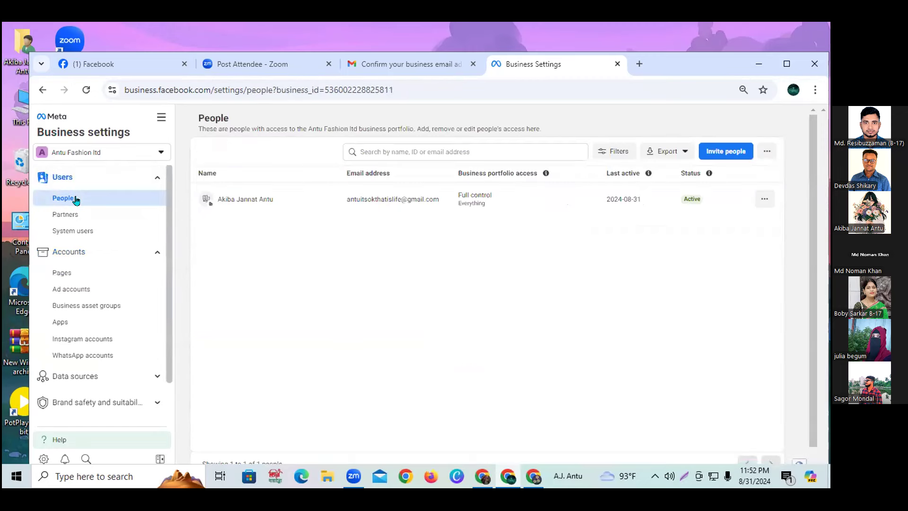
pyautogui.click(85, 260)
pyautogui.click(77, 257)
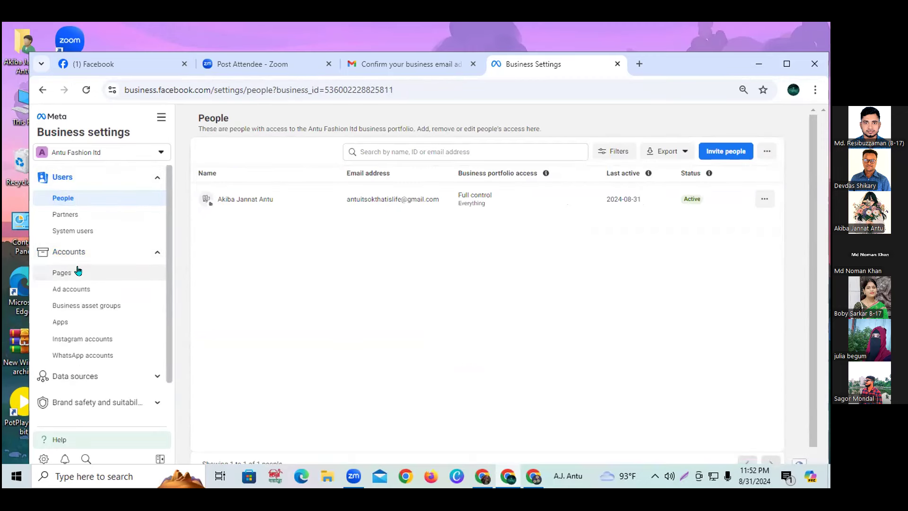
pyautogui.click(77, 271)
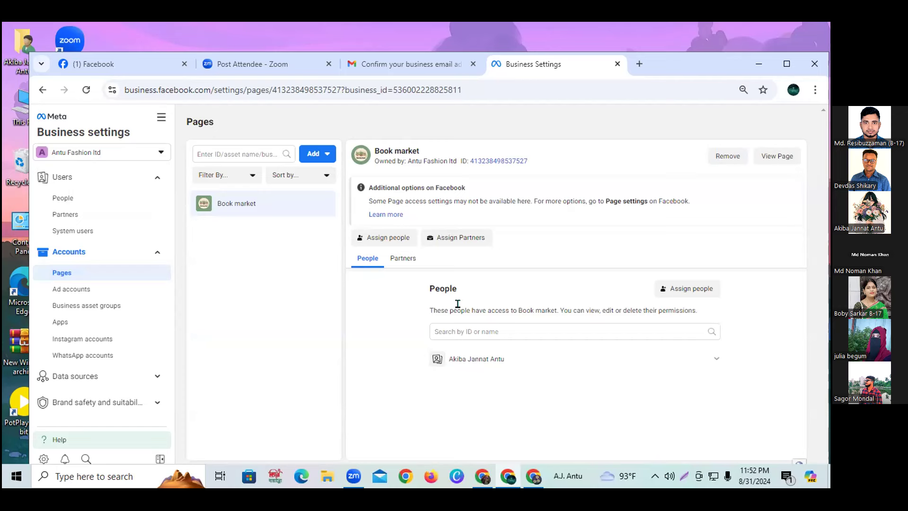
pyautogui.click(66, 292)
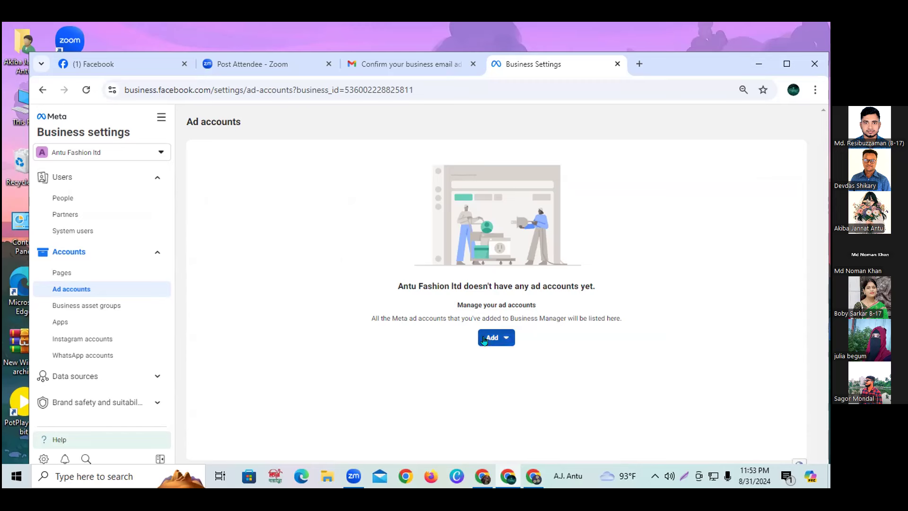
# Open the Add dropdown on the Ad accounts page to see the three ad account options.
pyautogui.click(84, 291)
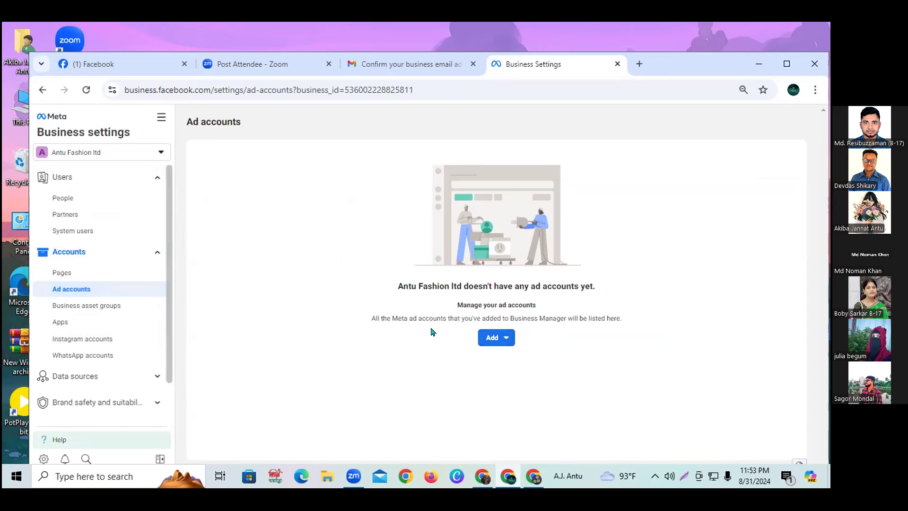
pyautogui.click(501, 339)
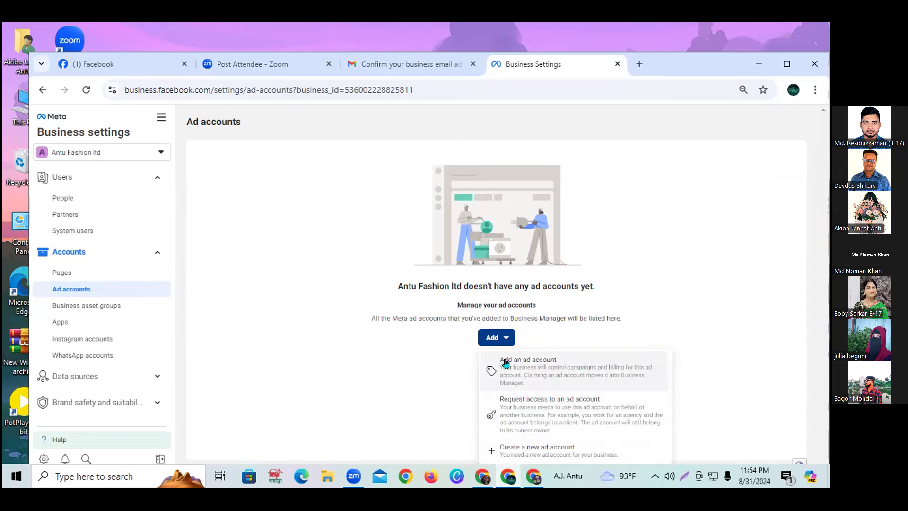
# Choose Create a new ad account and enter 'antu ad account' as its name.
pyautogui.click(524, 449)
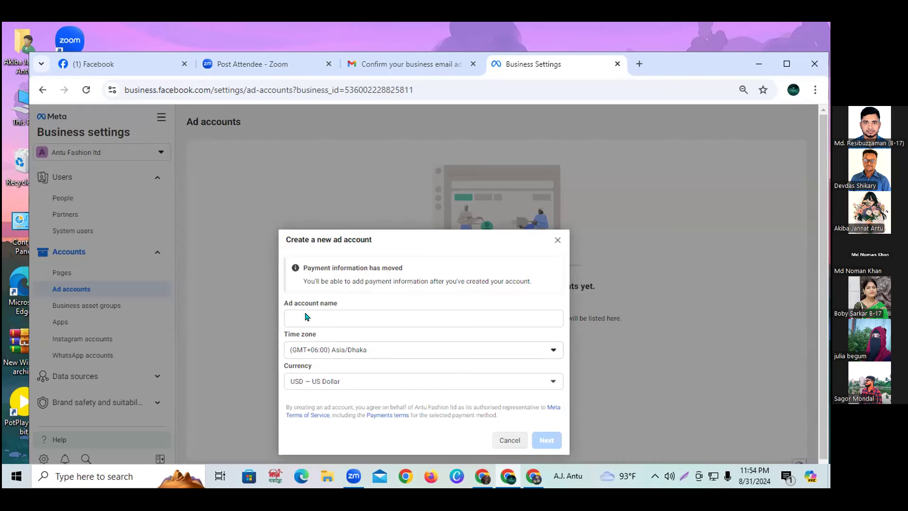
pyautogui.click(291, 315)
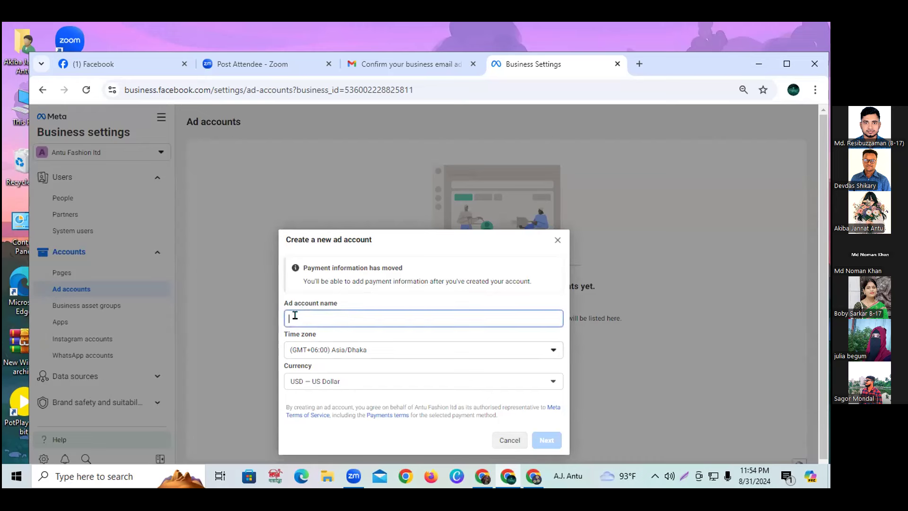
pyautogui.write('antu')
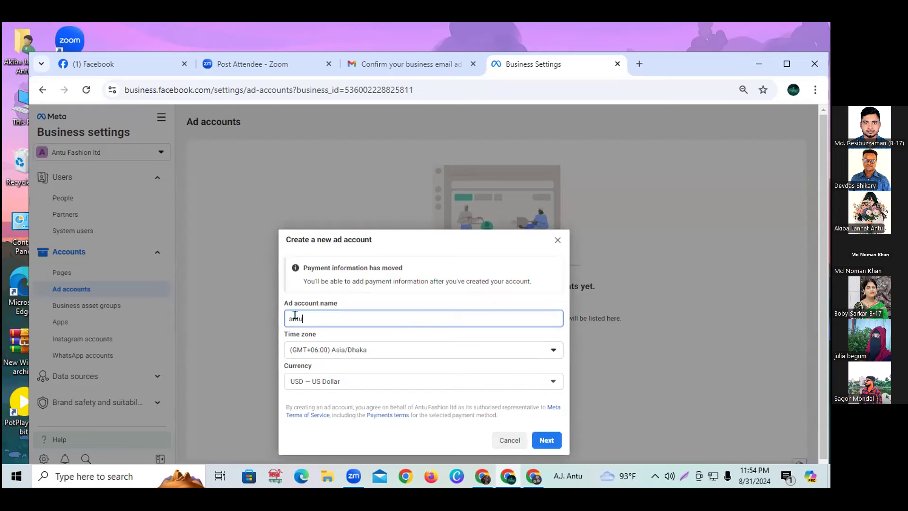
pyautogui.write(' ad account')
pyautogui.moveTo(338, 315); pyautogui.dragTo(302, 316)
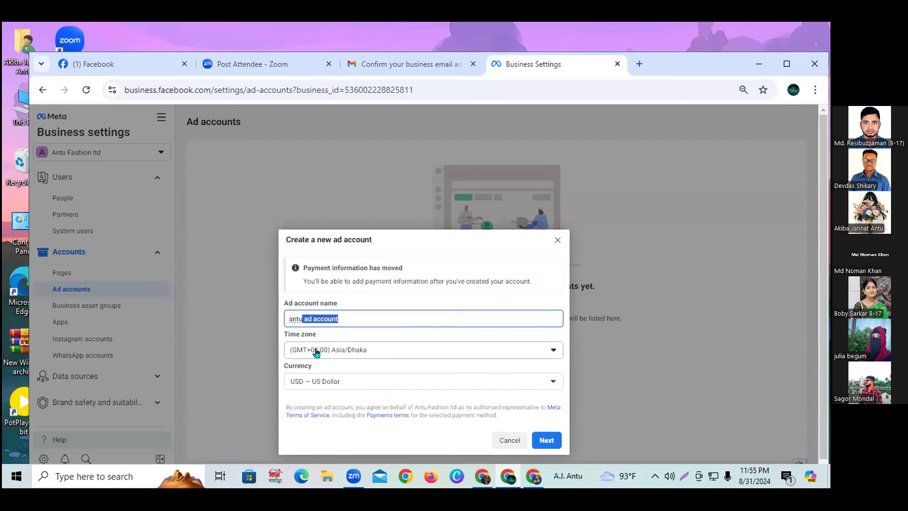
# Keep the GMT+06:00 Asia/Dhaka time zone and USD currency, then proceed to the next step.
pyautogui.click(356, 350)
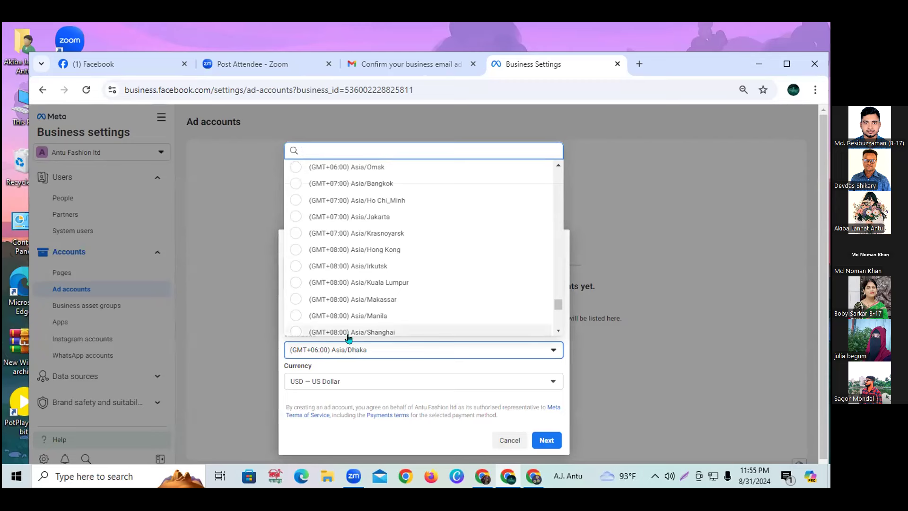
pyautogui.click(377, 353)
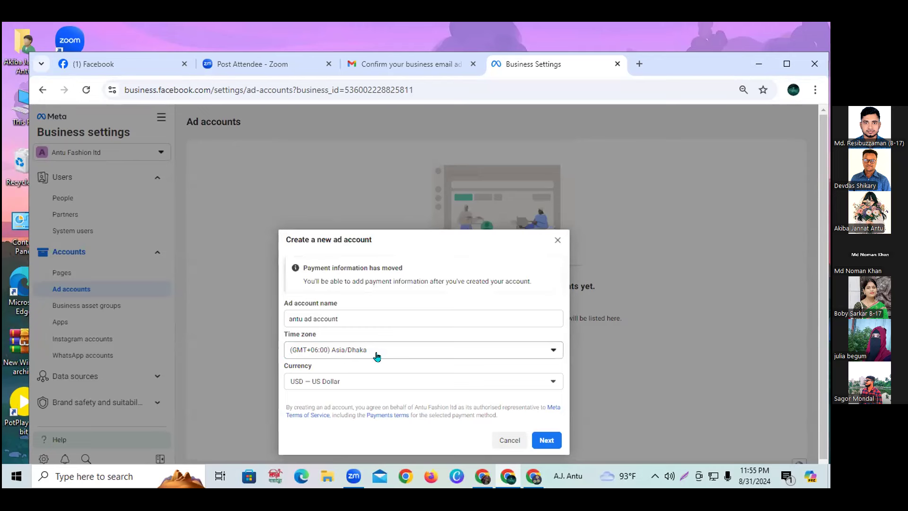
pyautogui.moveTo(281, 366); pyautogui.dragTo(320, 369)
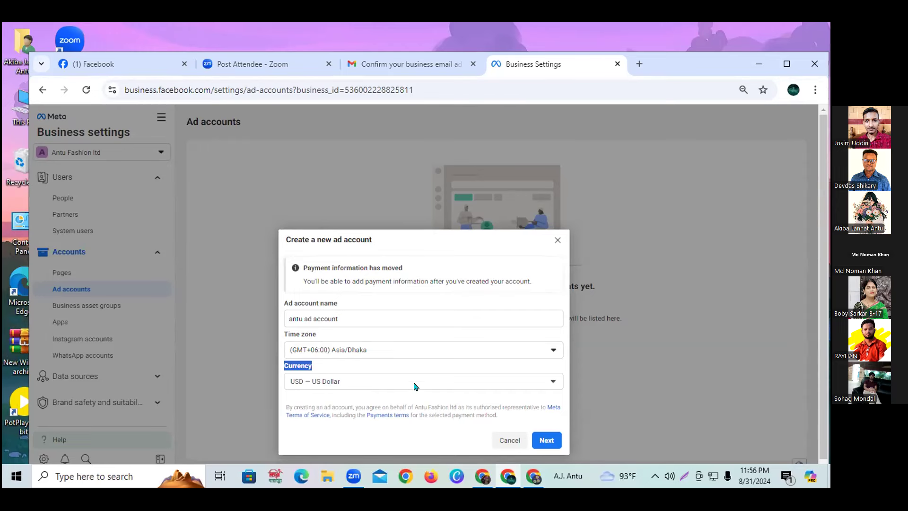
pyautogui.click(548, 437)
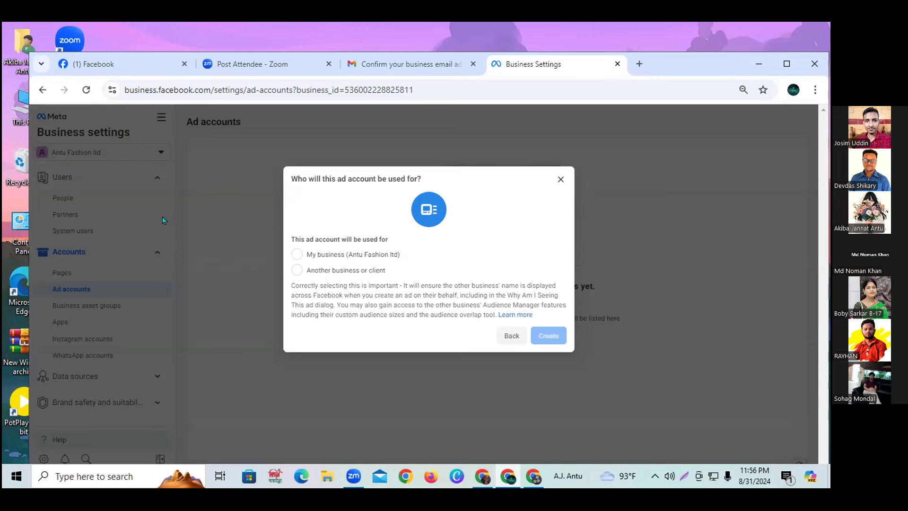
# Create the ad account for My business, give the team member Manage ad accounts access, and skip payment.
pyautogui.click(295, 256)
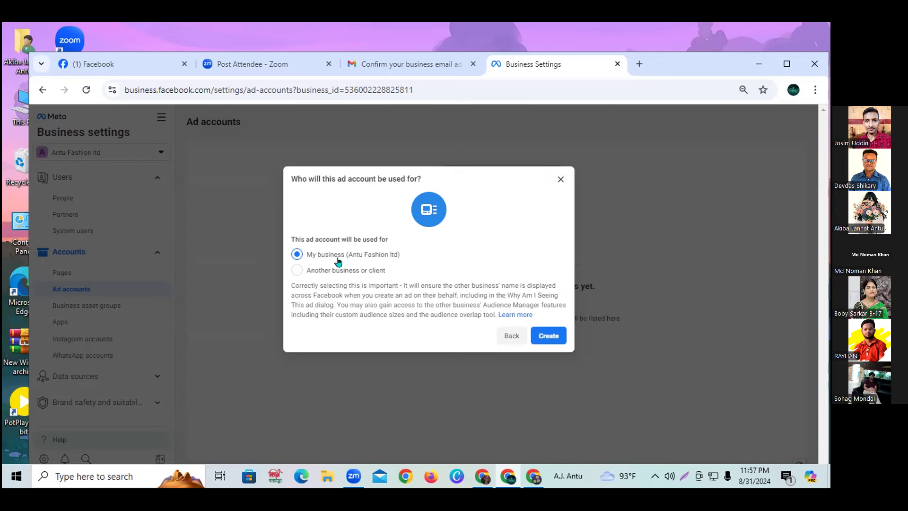
pyautogui.click(551, 338)
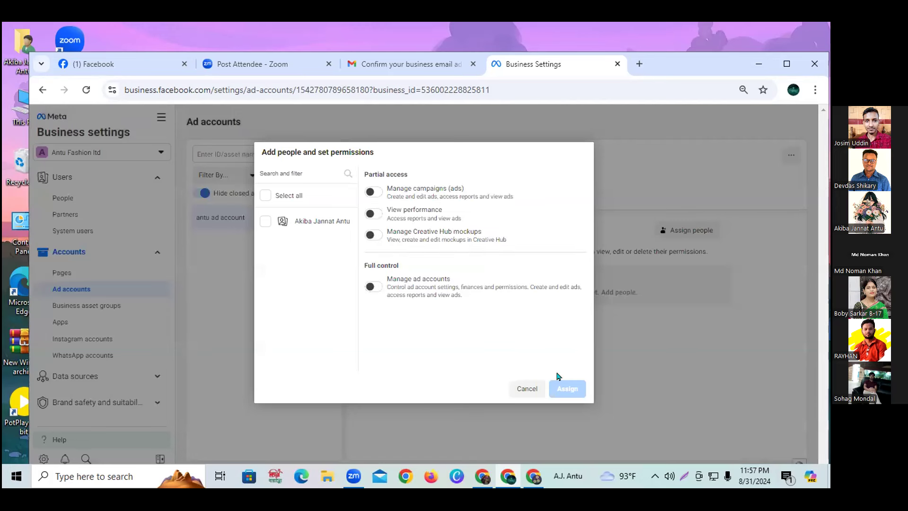
pyautogui.click(264, 222)
pyautogui.click(373, 286)
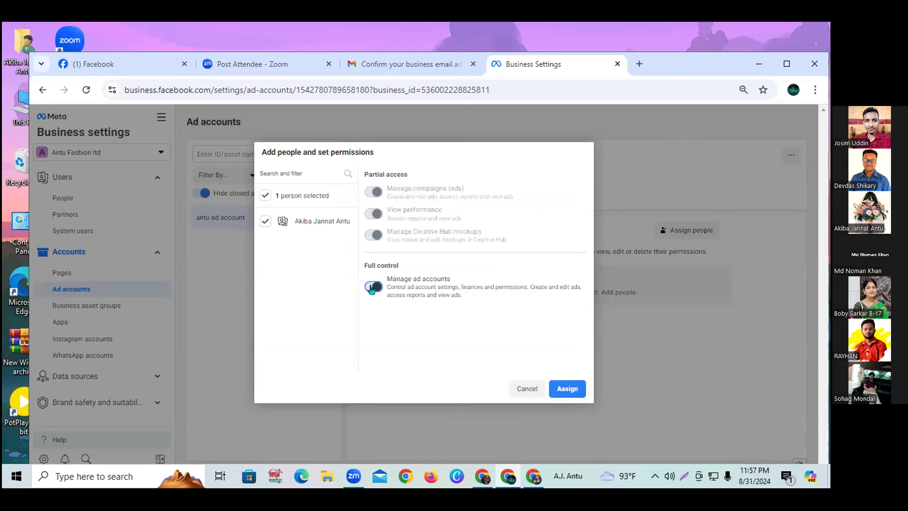
pyautogui.click(567, 388)
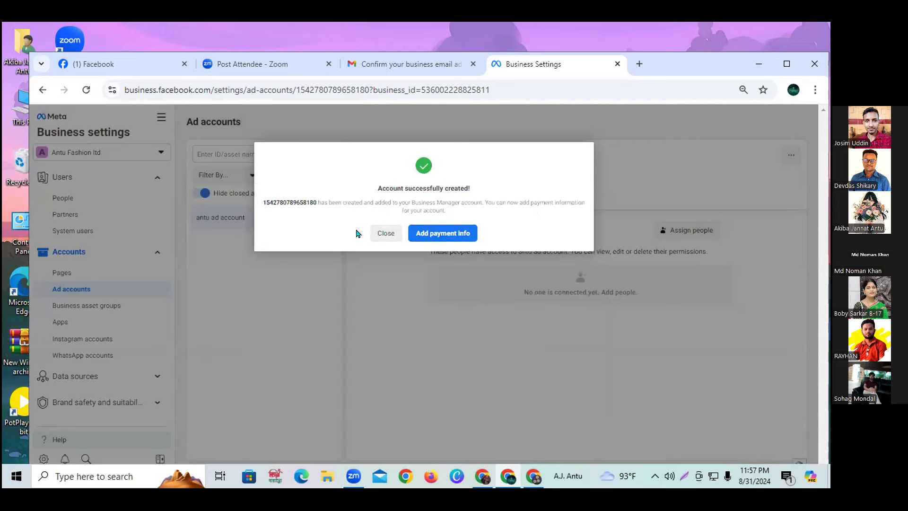
pyautogui.click(386, 232)
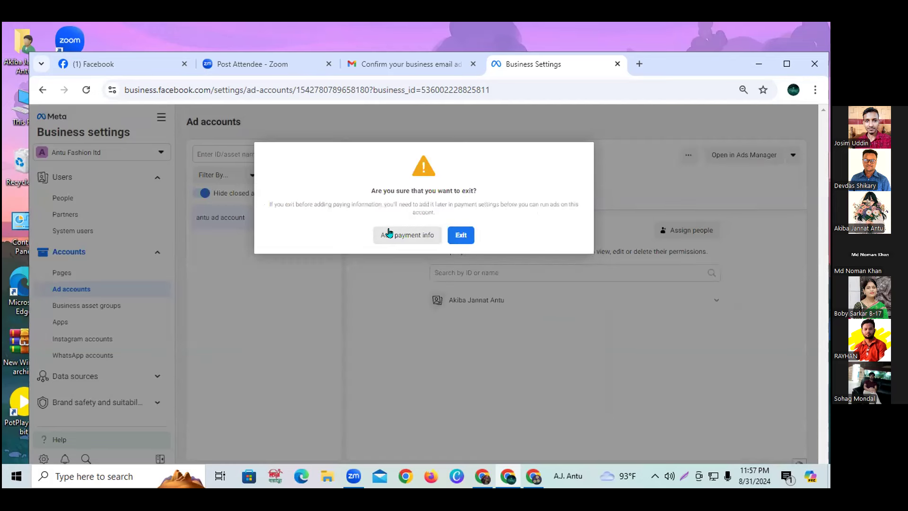
pyautogui.click(452, 235)
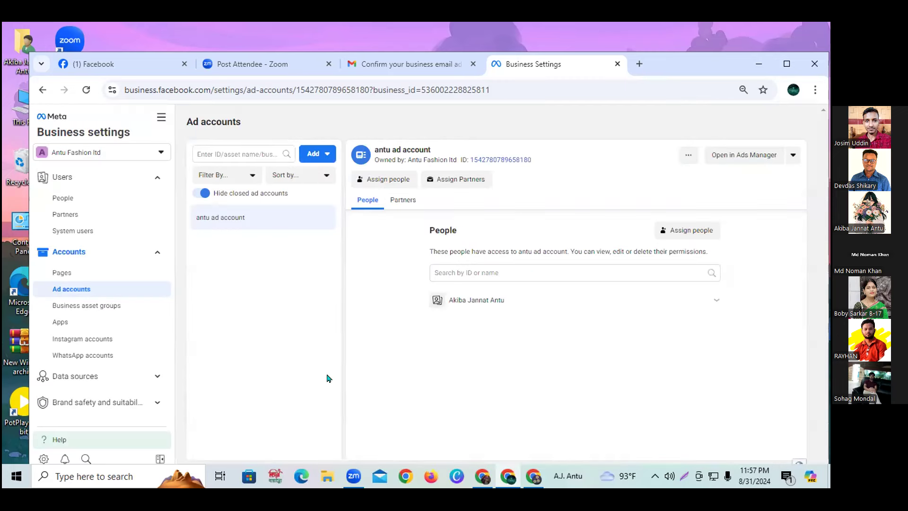
pyautogui.click(67, 272)
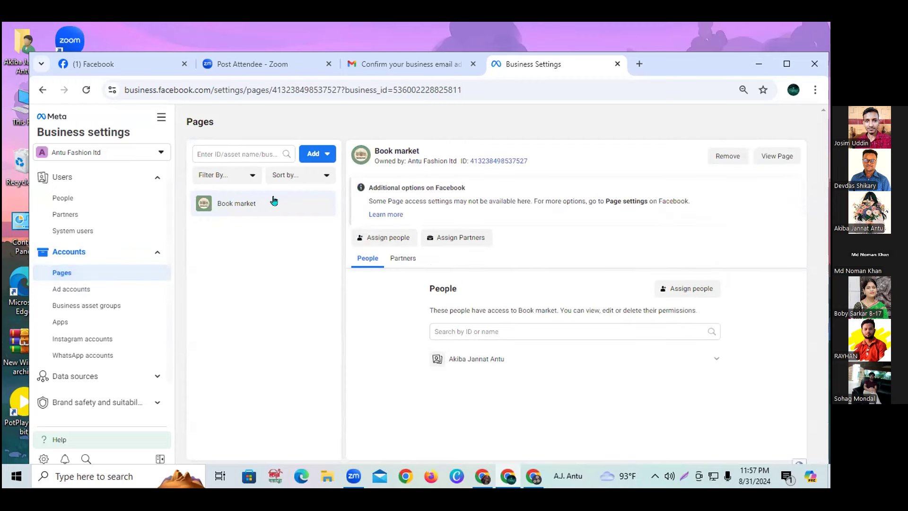
pyautogui.click(65, 290)
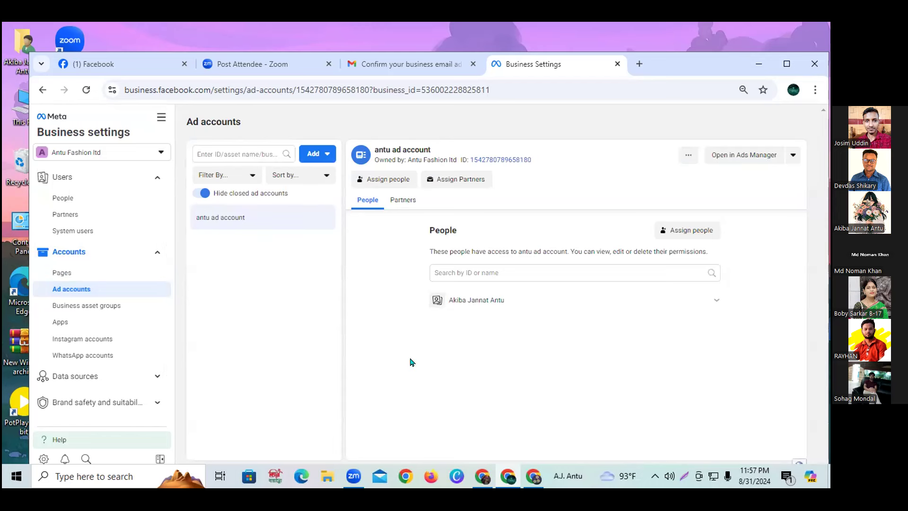
pyautogui.moveTo(372, 148); pyautogui.dragTo(443, 160)
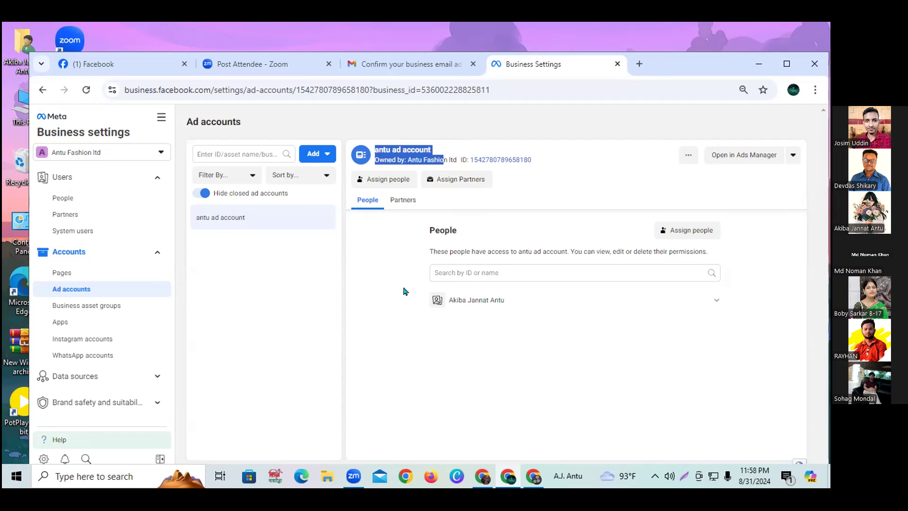
# From the menu beside Open in Ads Manager, choose View Payment Methods for antu ad account.
pyautogui.click(392, 301)
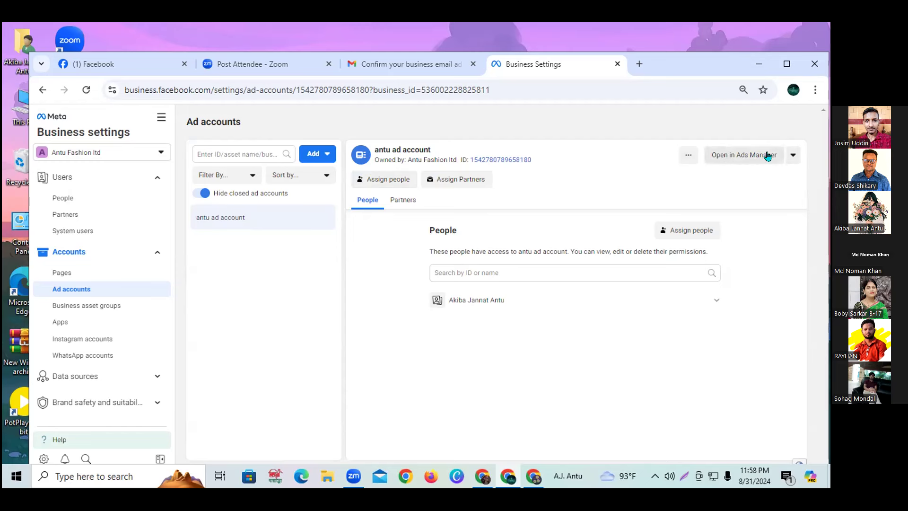
pyautogui.click(789, 156)
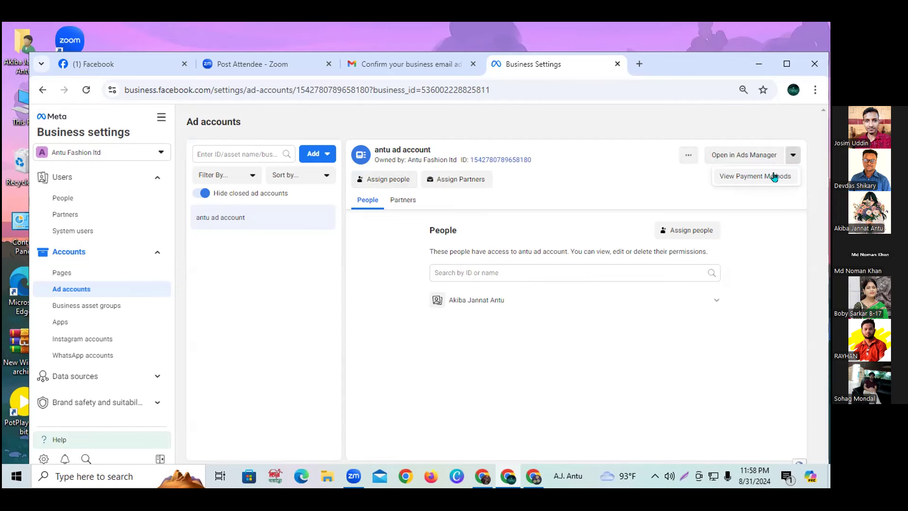
pyautogui.click(793, 155)
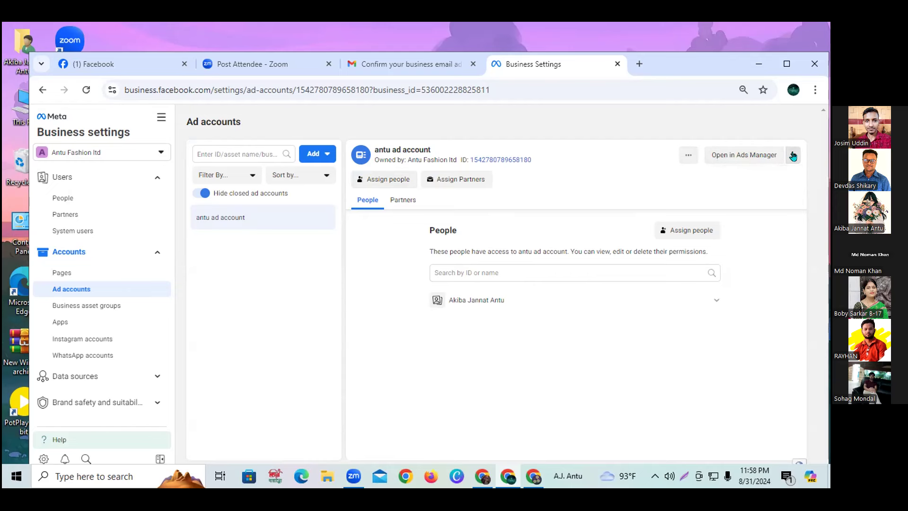
pyautogui.click(793, 155)
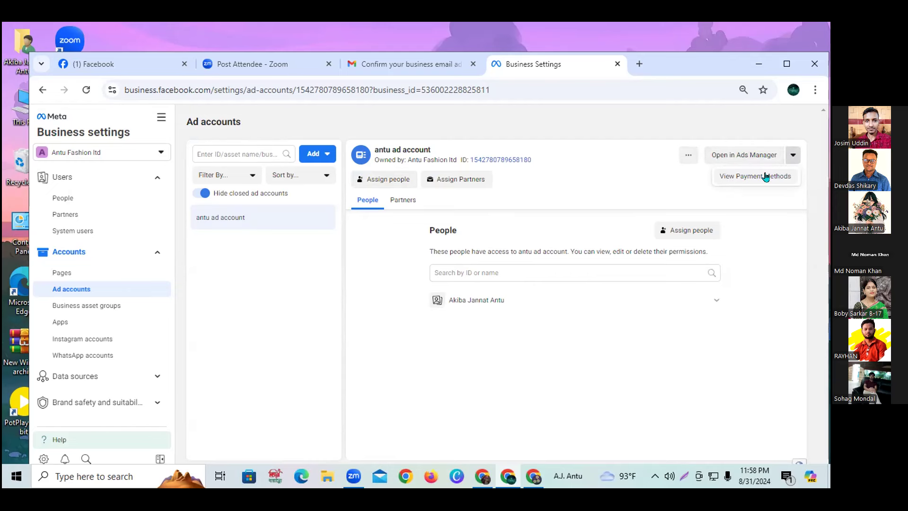
pyautogui.click(765, 176)
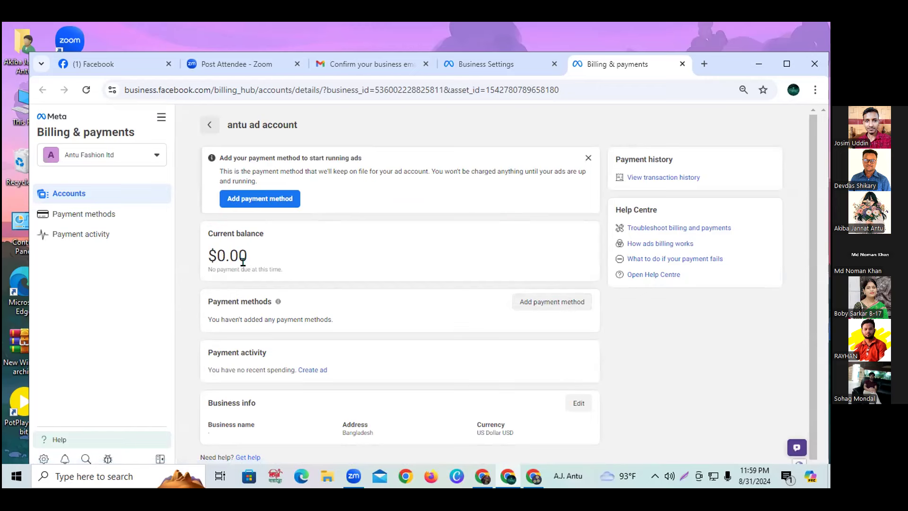
# Check the $0.00 current balance, then start adding a payment method.
pyautogui.doubleClick(216, 248)
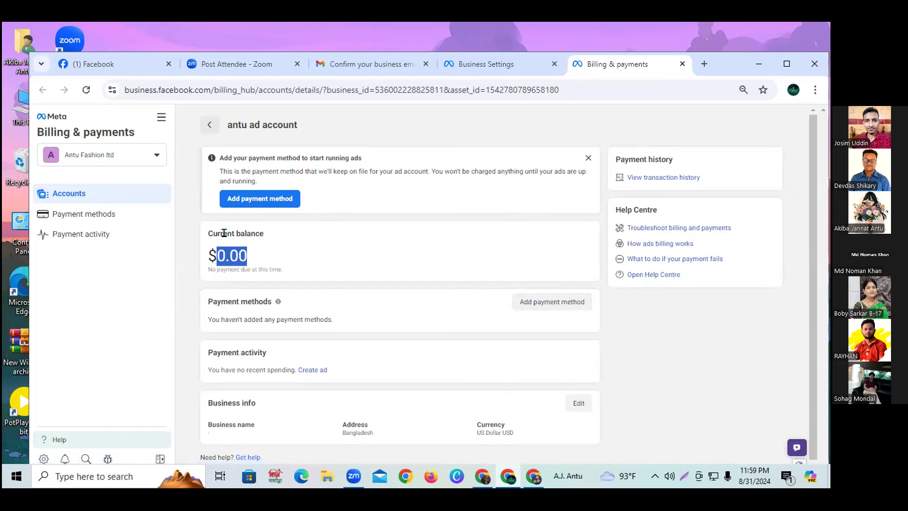
pyautogui.click(365, 265)
pyautogui.moveTo(247, 258); pyautogui.dragTo(198, 253)
pyautogui.click(675, 338)
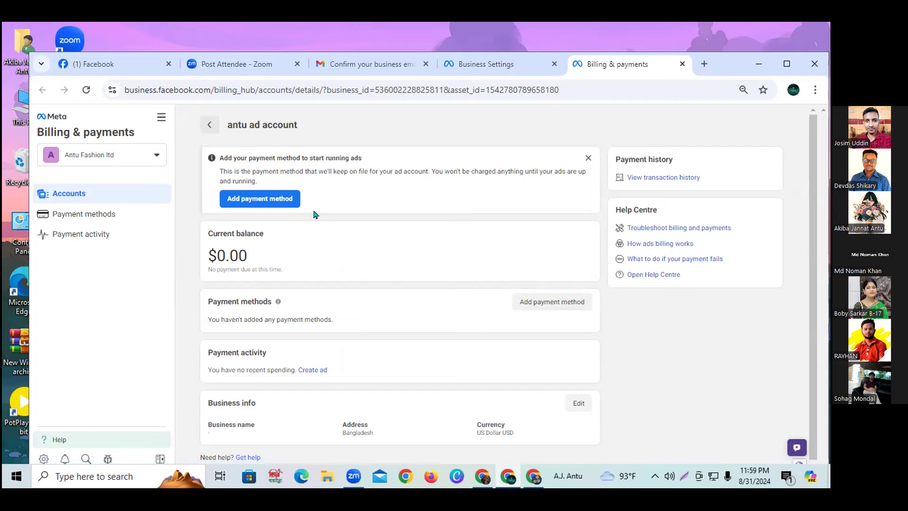
pyautogui.click(536, 302)
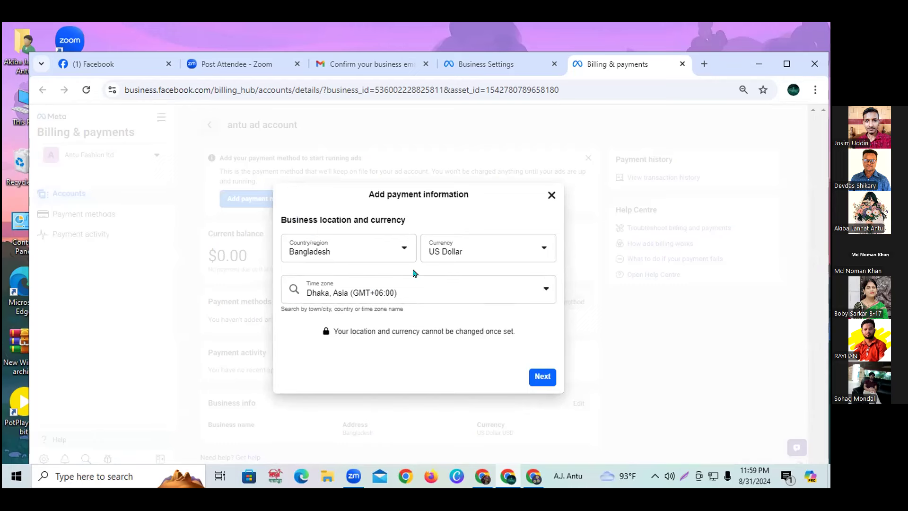
# Confirm Bangladesh and US Dollar, then choose Debit or credit card instead of PayPal.
pyautogui.click(530, 376)
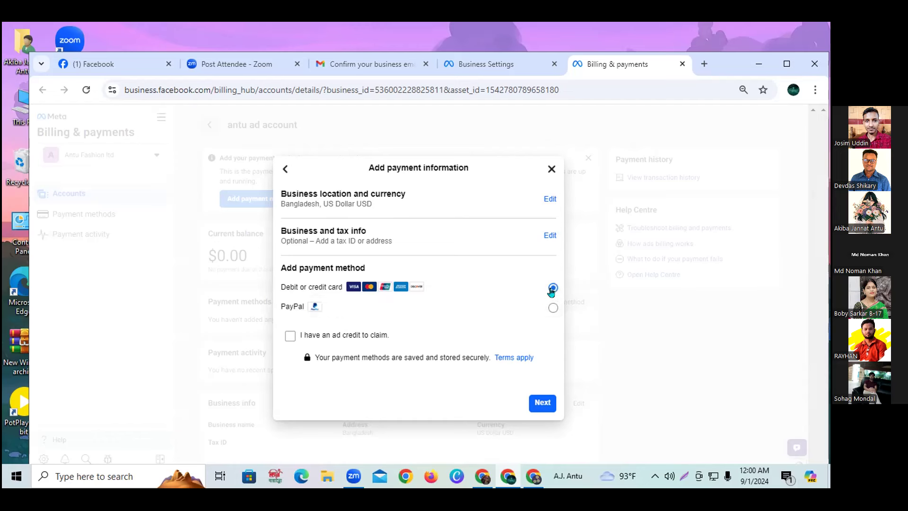
pyautogui.click(552, 309)
pyautogui.click(550, 286)
pyautogui.click(541, 403)
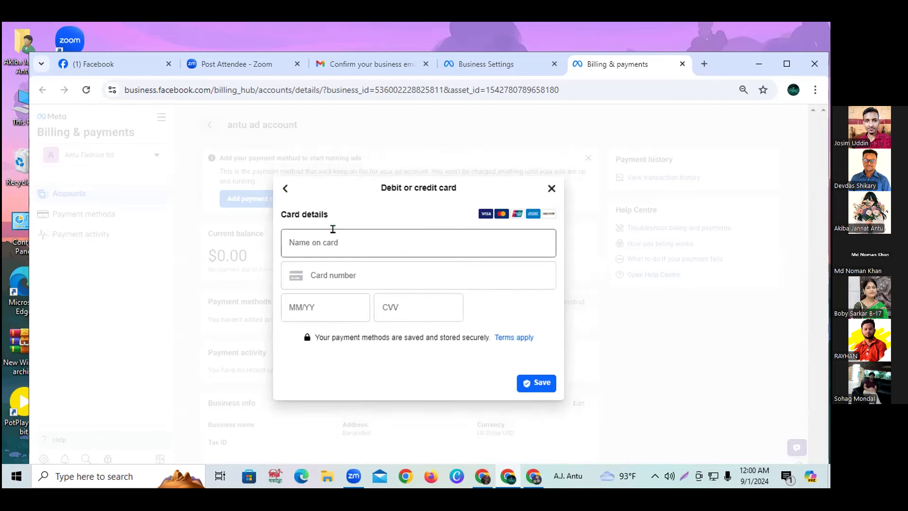
# Fill in the cardholder name and the card number, correcting a mistyped digit and rechecking it.
pyautogui.click(348, 238)
pyautogui.write('devdasd')
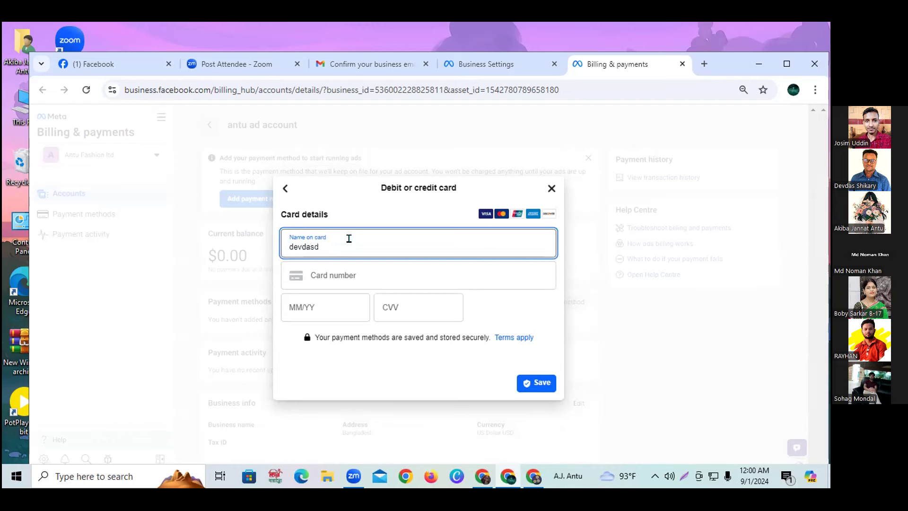
pyautogui.click(330, 269)
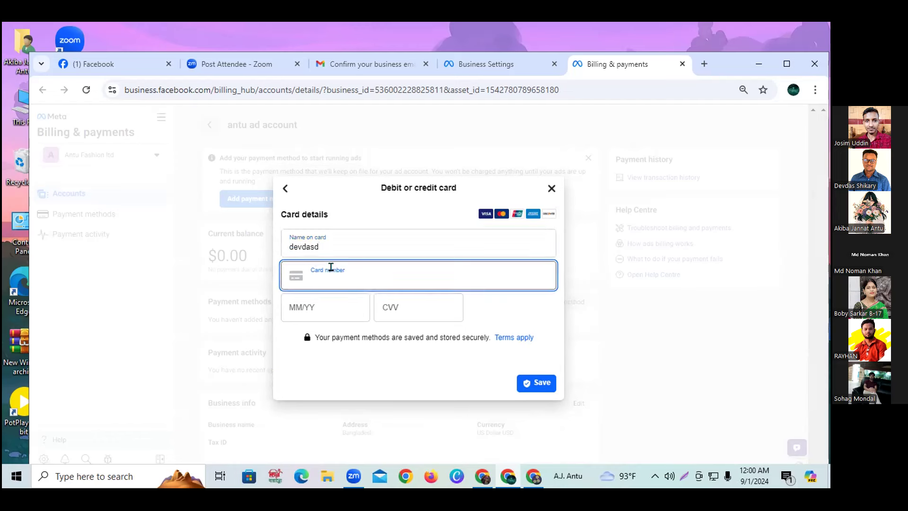
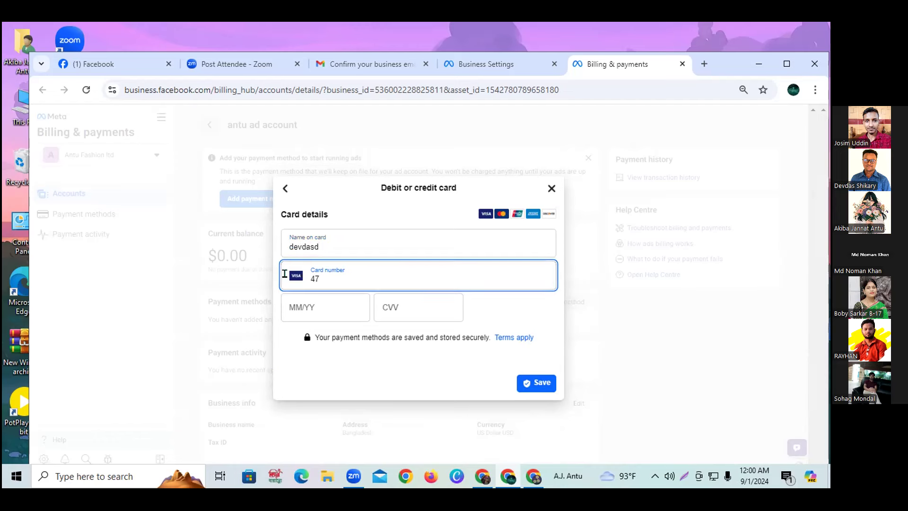
pyautogui.press('BackSpace')
pyautogui.press('BackSpace')
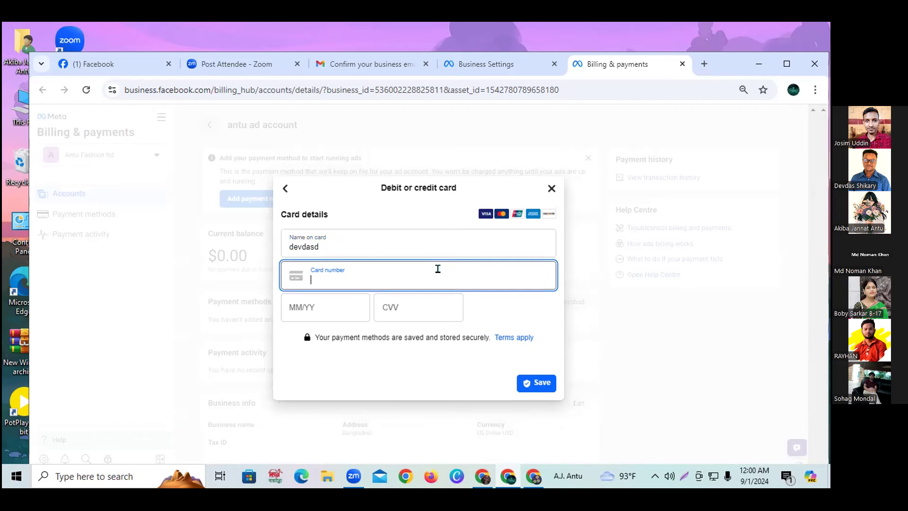
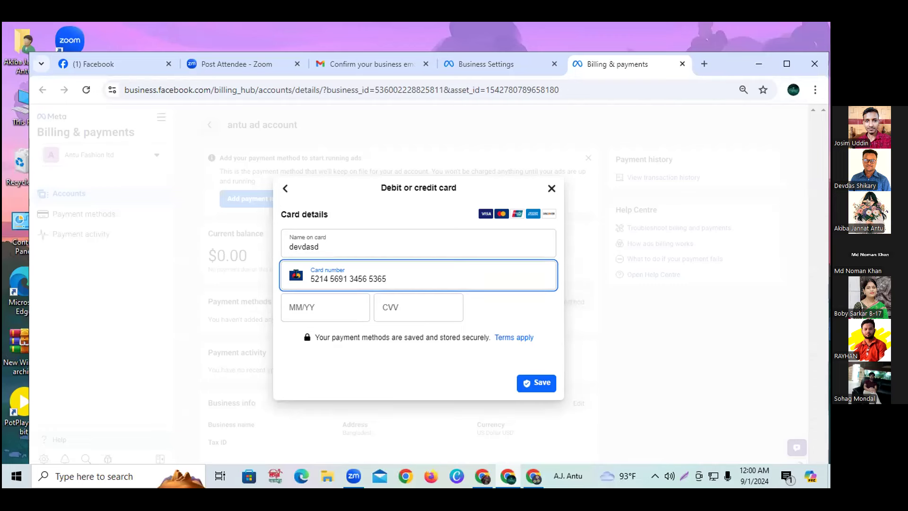
pyautogui.click(312, 307)
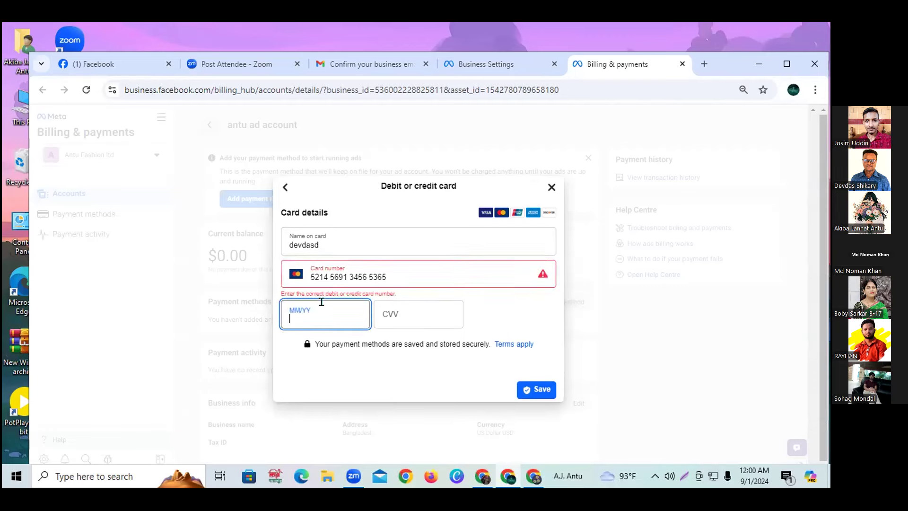
pyautogui.tripleClick(391, 268)
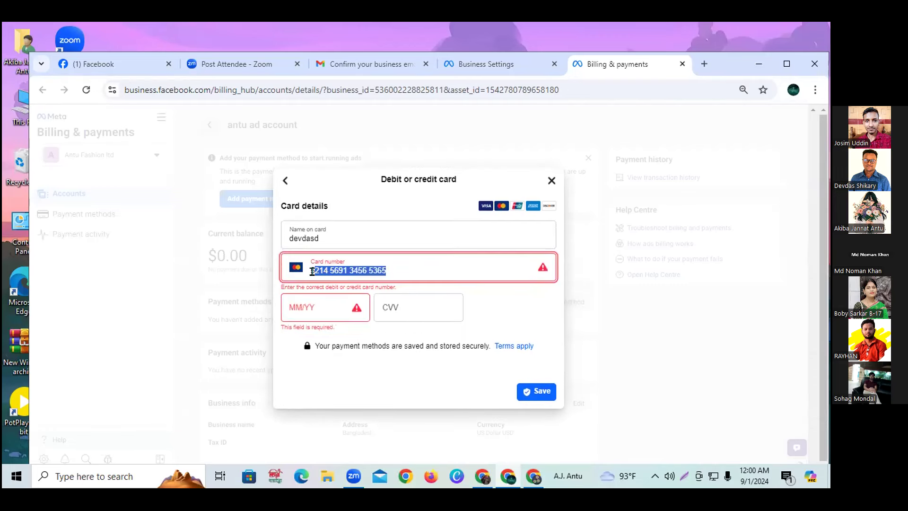
pyautogui.click(398, 267)
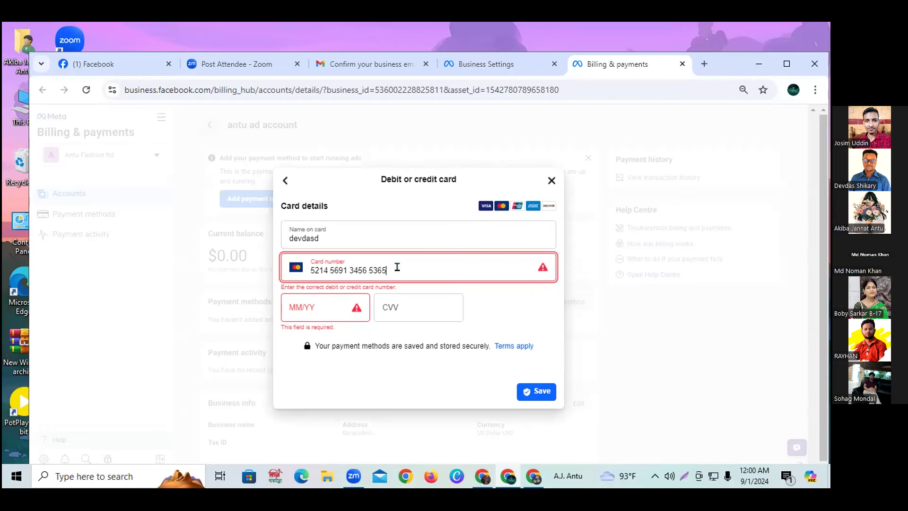
# Enter the expiry date 11/25 and the card's security code.
pyautogui.click(311, 300)
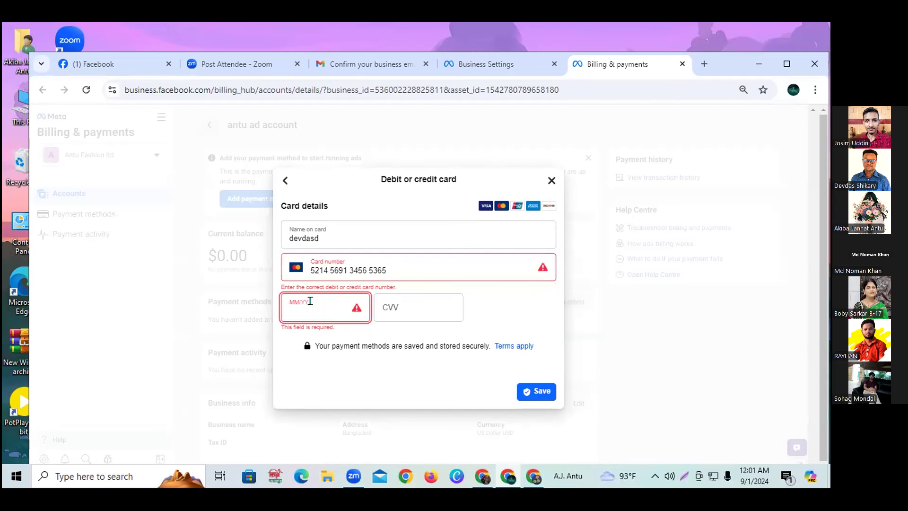
pyautogui.write('11/25')
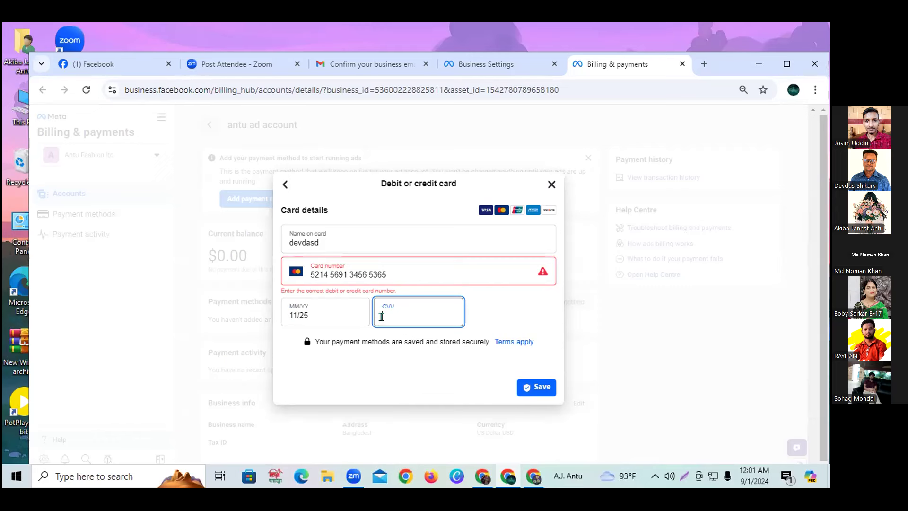
pyautogui.write('123')
# Close the card form unsaved, dismiss Chrome's save-password prompt, and return to Business settings.
pyautogui.click(551, 185)
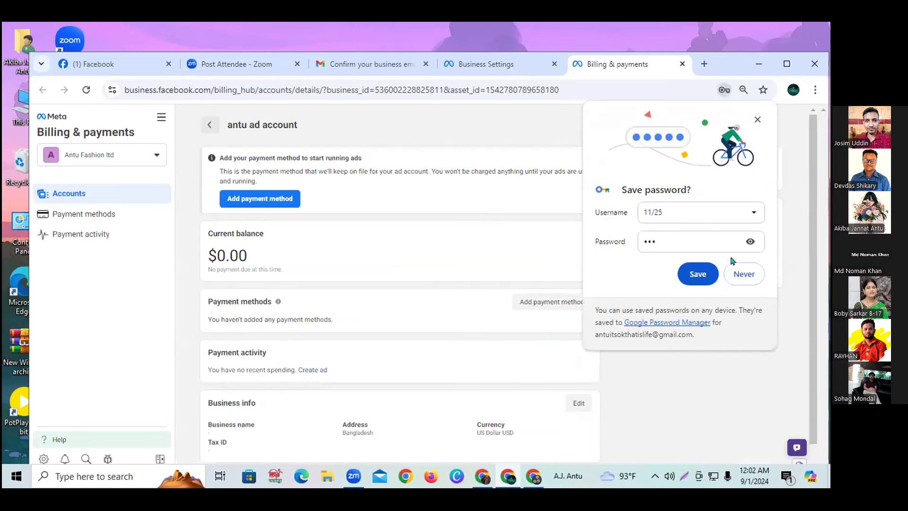
pyautogui.click(752, 119)
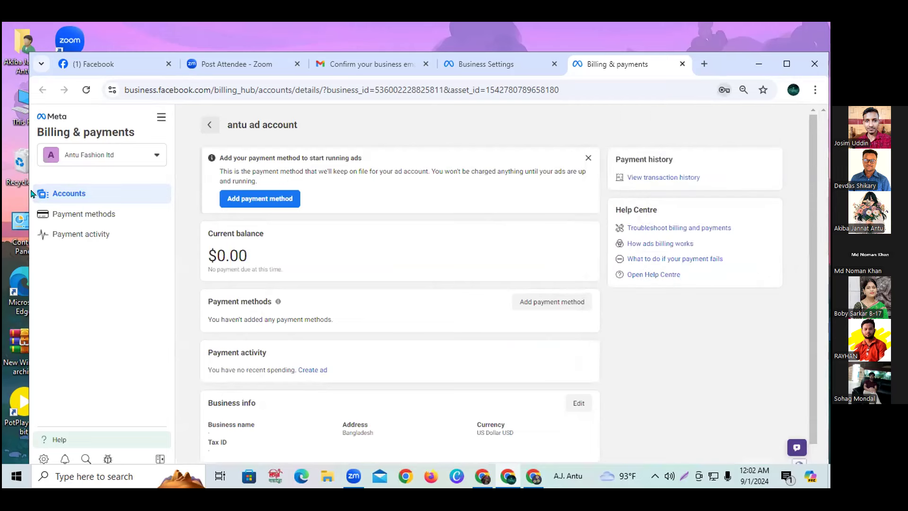
pyautogui.click(45, 458)
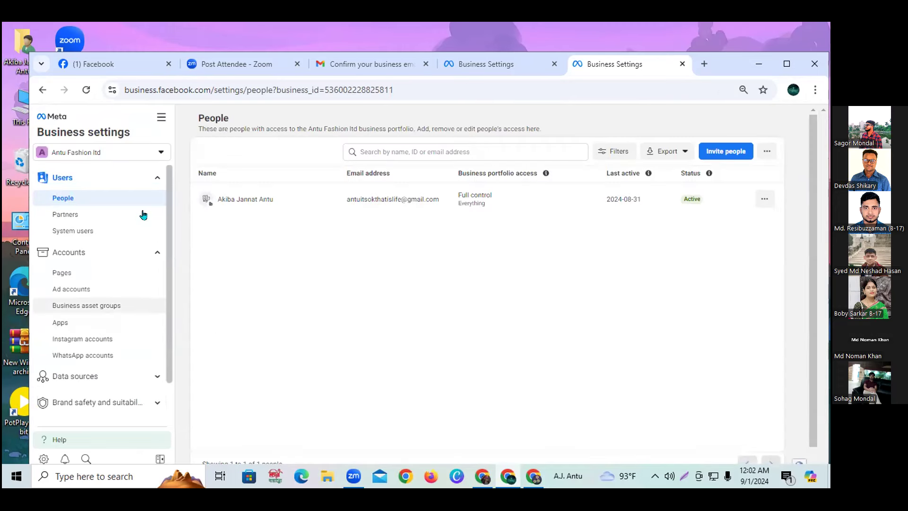
# Look over the Book market page and its Add options, then open antu ad account's payment options.
pyautogui.click(76, 272)
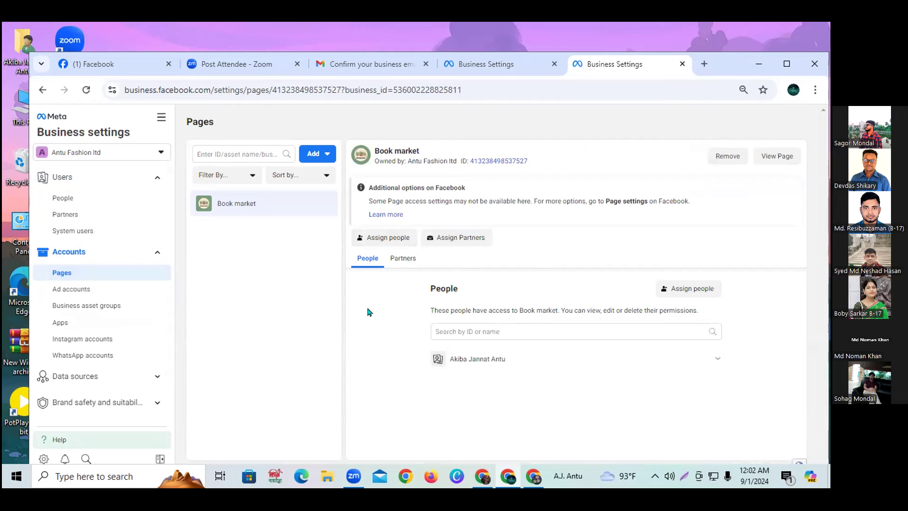
pyautogui.click(317, 156)
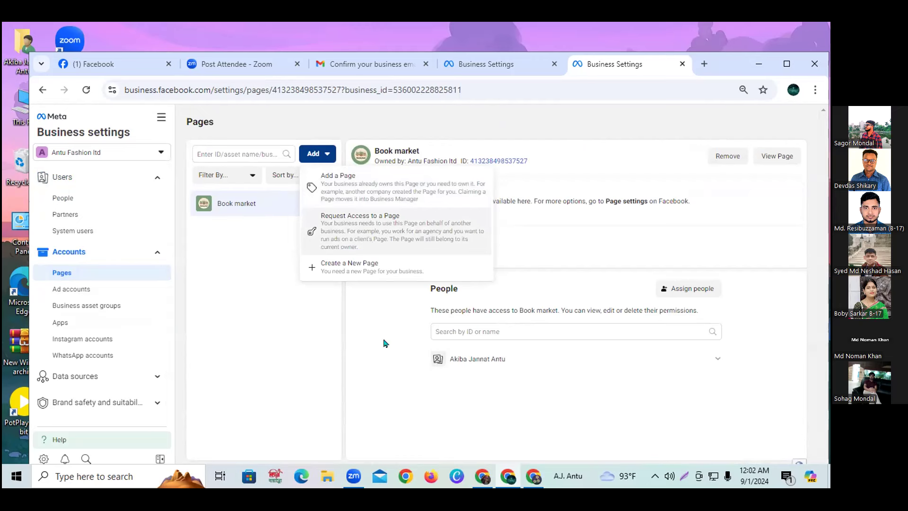
pyautogui.click(370, 326)
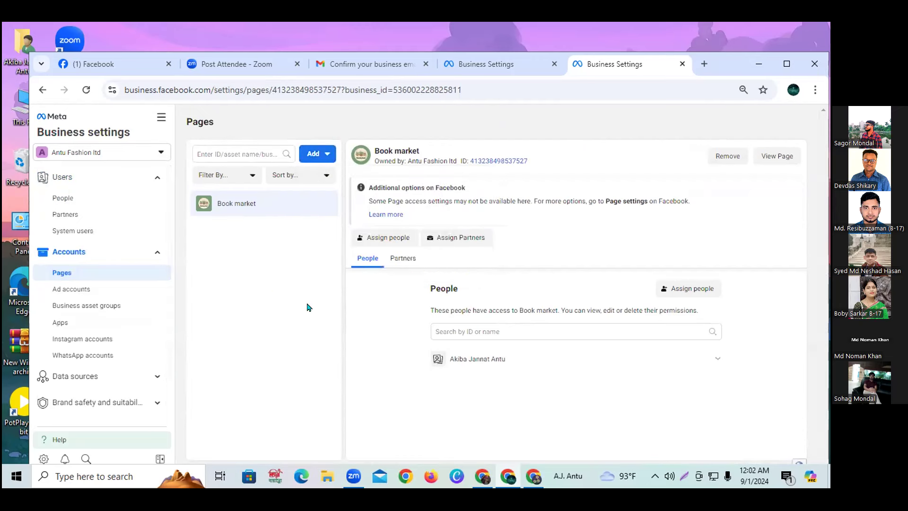
pyautogui.click(133, 288)
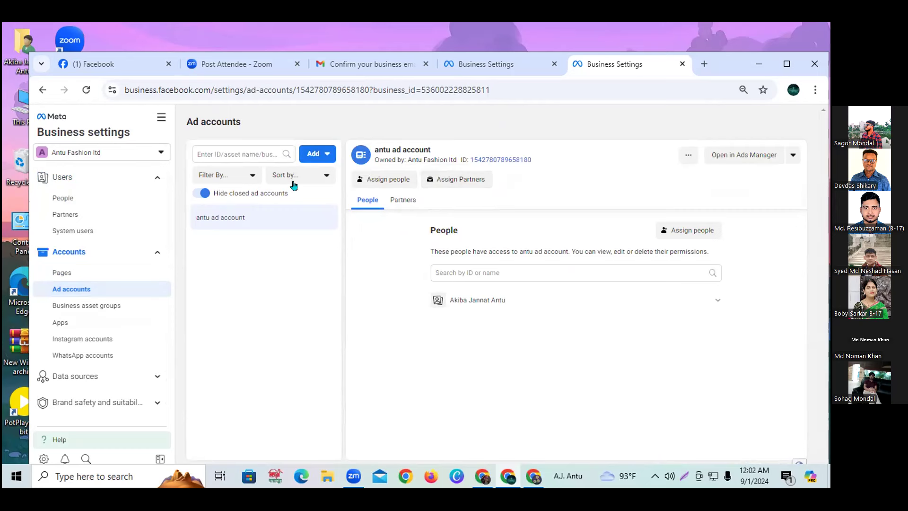
pyautogui.click(790, 155)
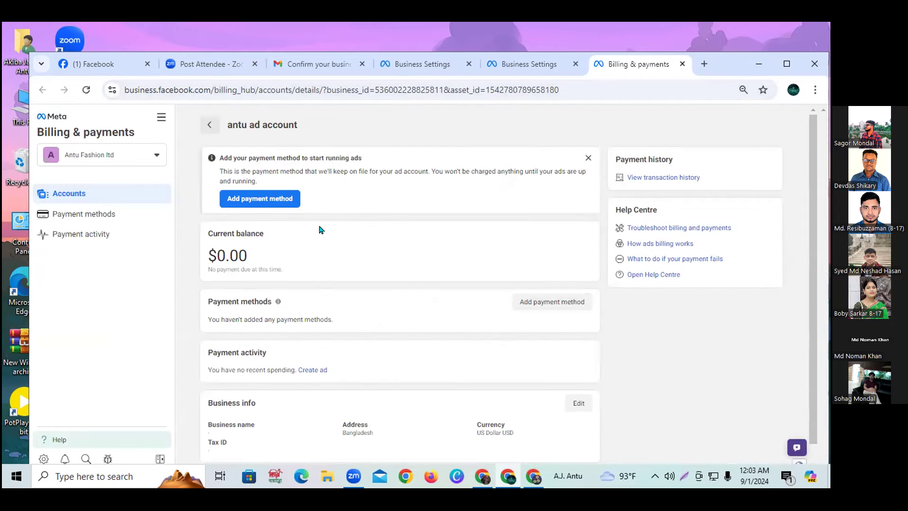
# Select the billing page's web address, then go back to the Ad accounts tab.
pyautogui.click(323, 86)
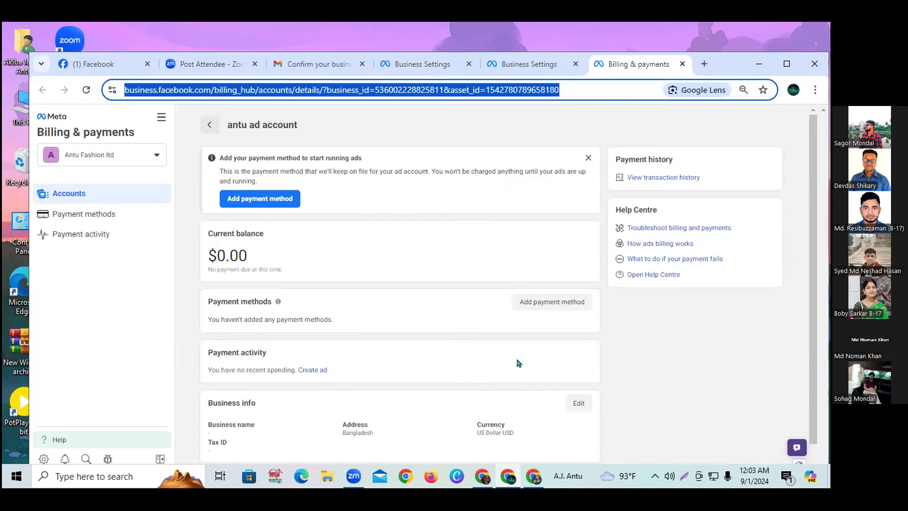
pyautogui.scroll(-1, 519, 363)
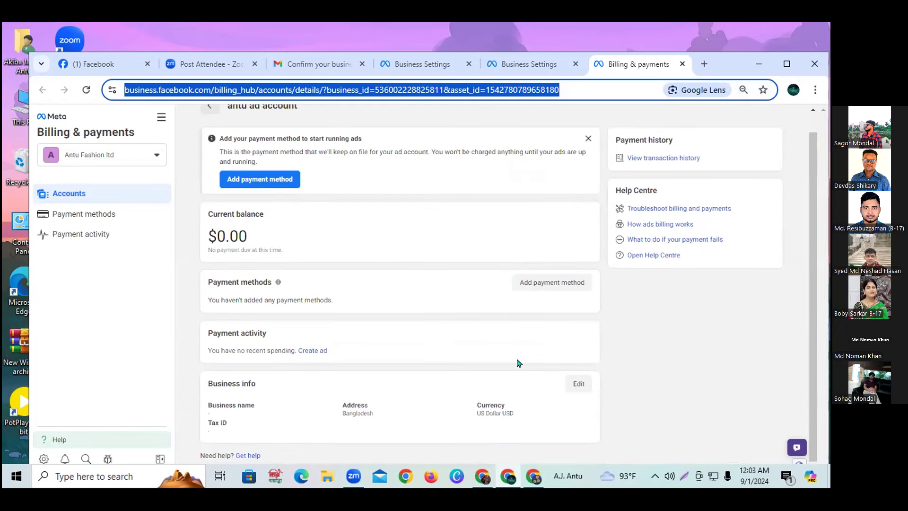
pyautogui.click(410, 63)
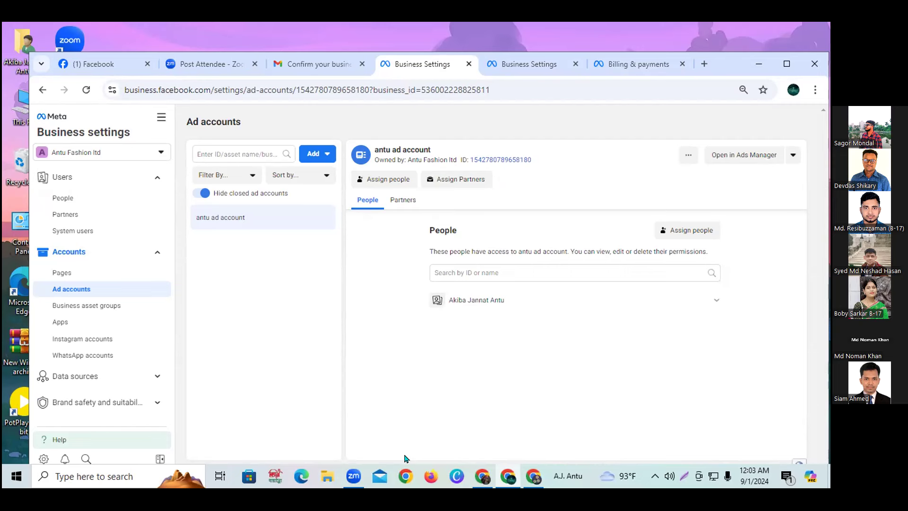
# Recheck the Book market page and antu ad account, then page through the Zoom participant gallery.
pyautogui.click(62, 273)
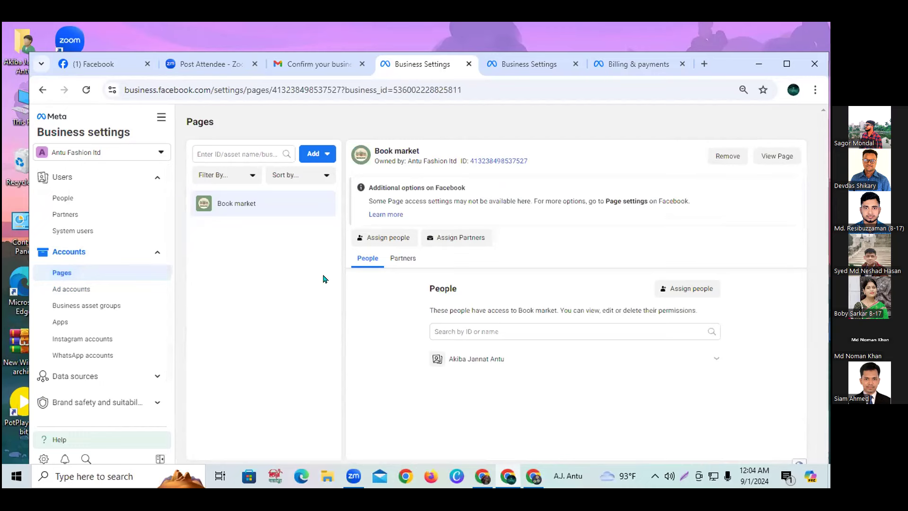
pyautogui.click(110, 290)
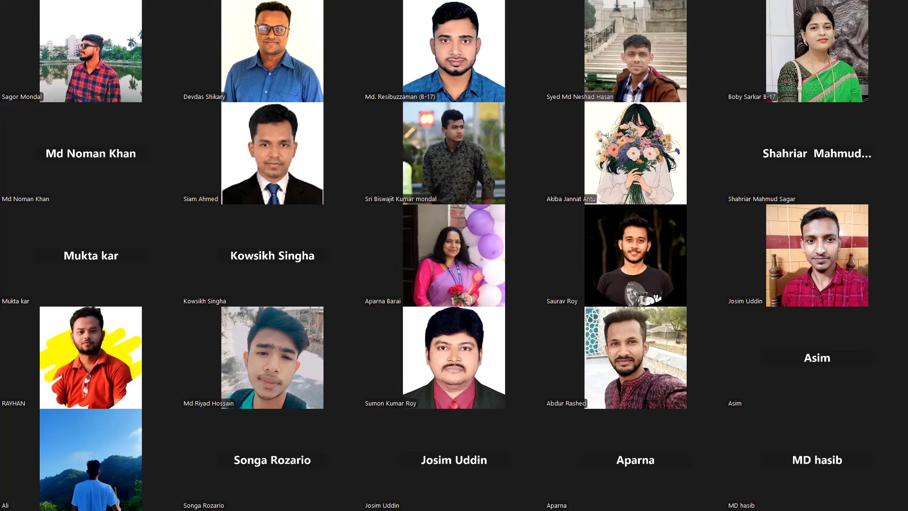
pyautogui.press('pagedown')
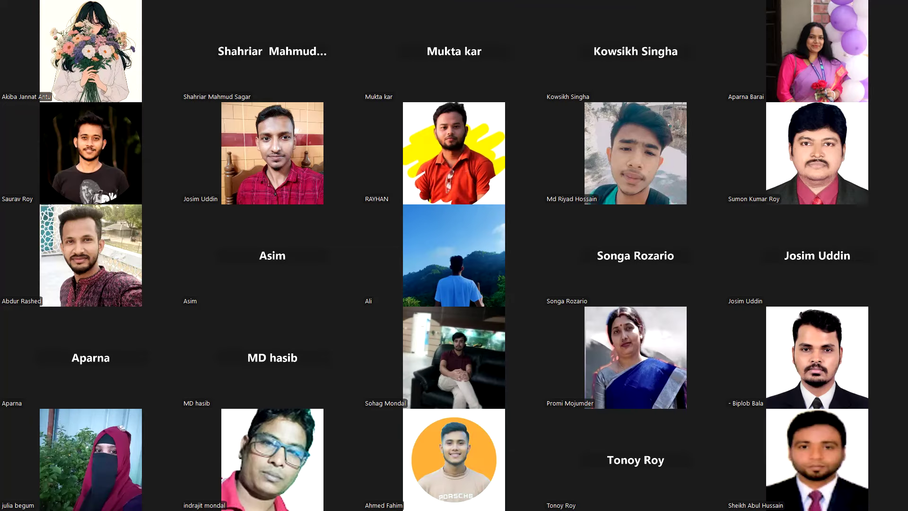